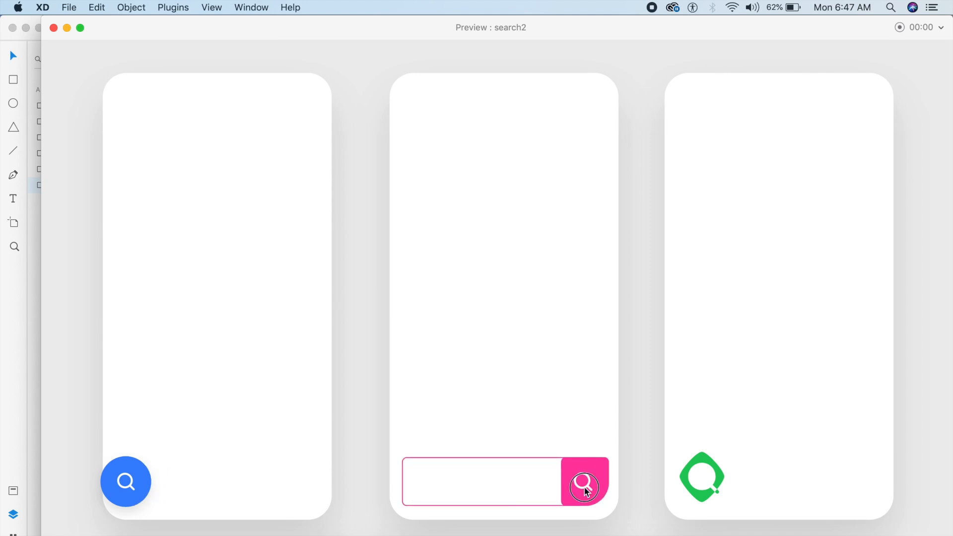
- Try out the pink and green search buttons in the prototype preview, and close the preview
click(585, 490)
click(693, 494)
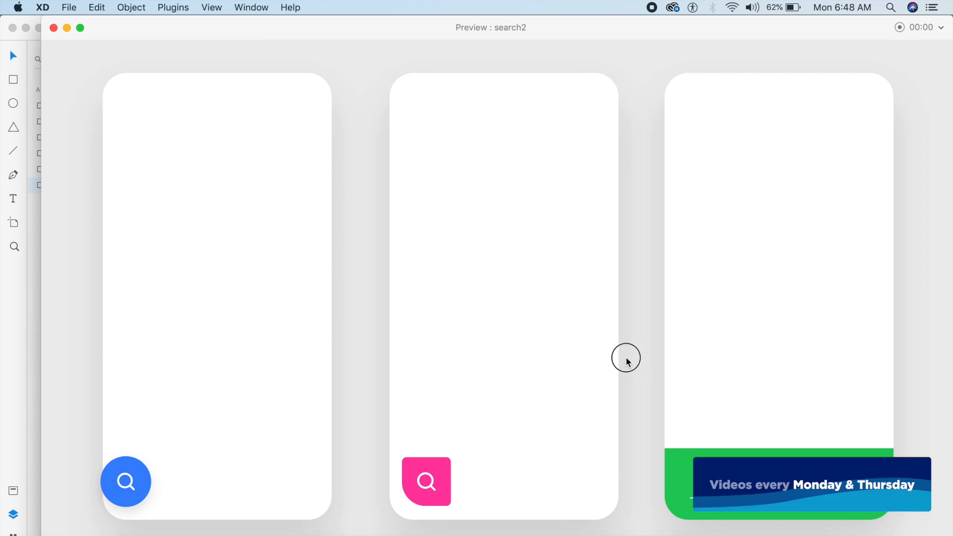
click(53, 28)
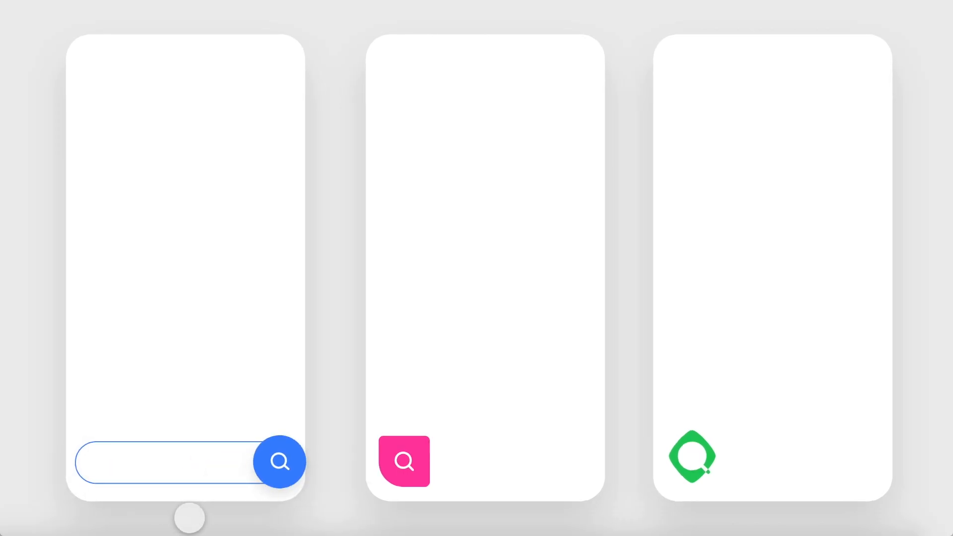
- Play the expand and collapse animations of the blue, pink and green search buttons in the prototype
click(278, 478)
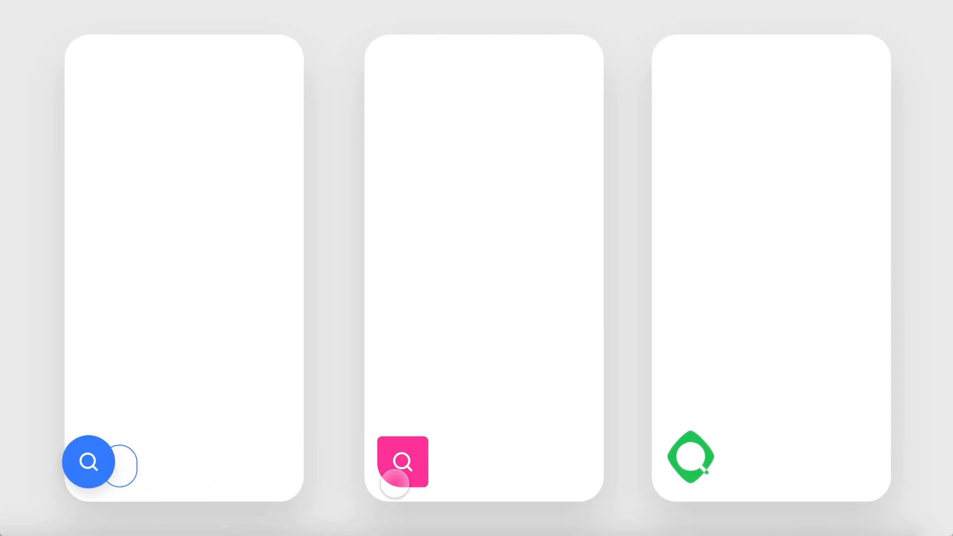
click(396, 482)
click(575, 469)
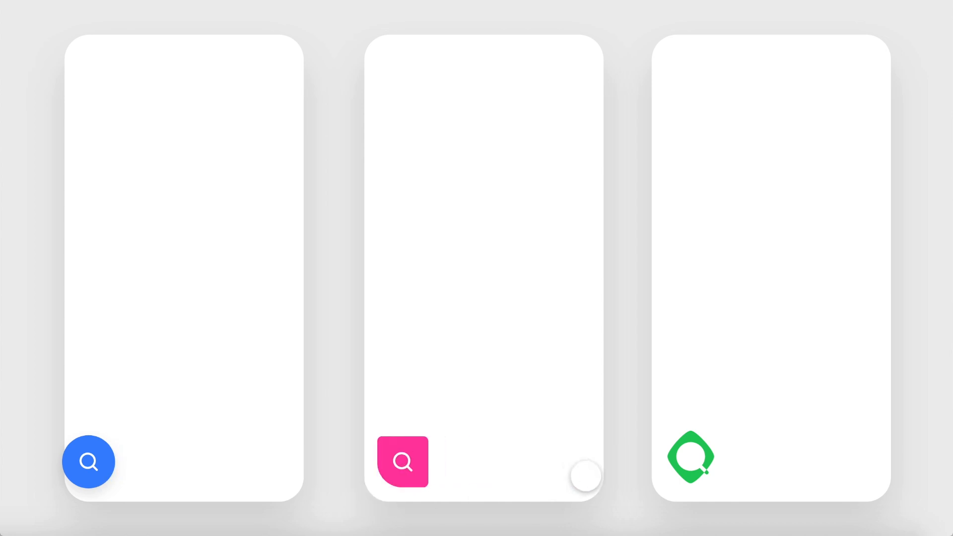
click(680, 464)
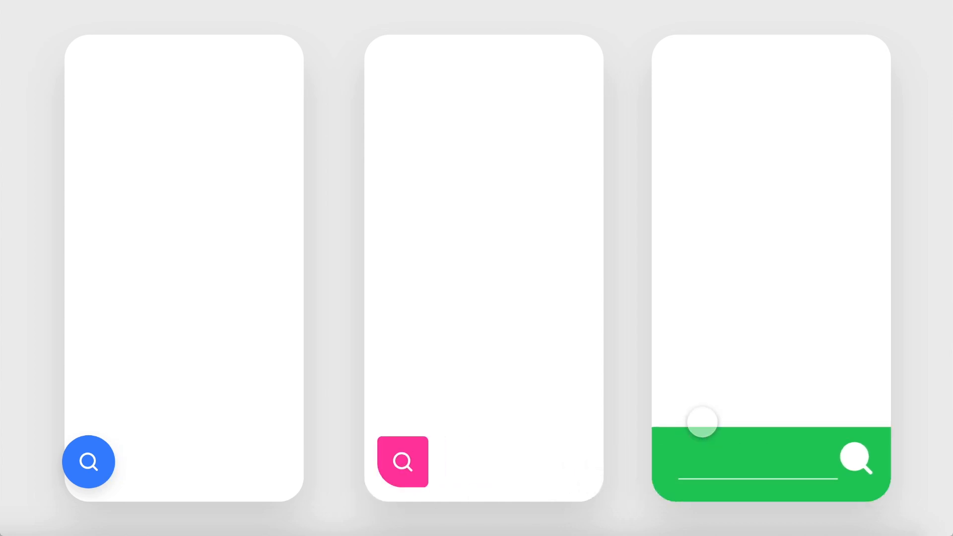
click(104, 471)
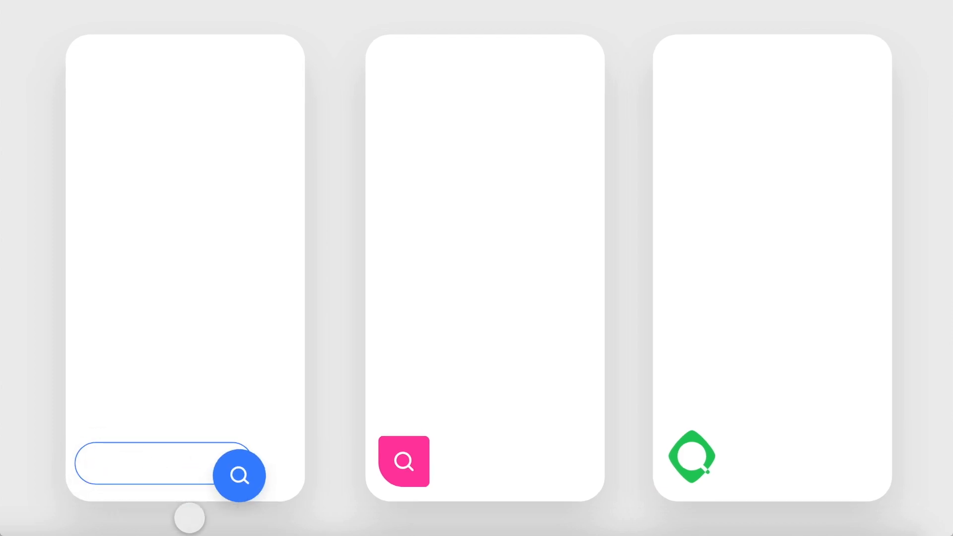
click(274, 468)
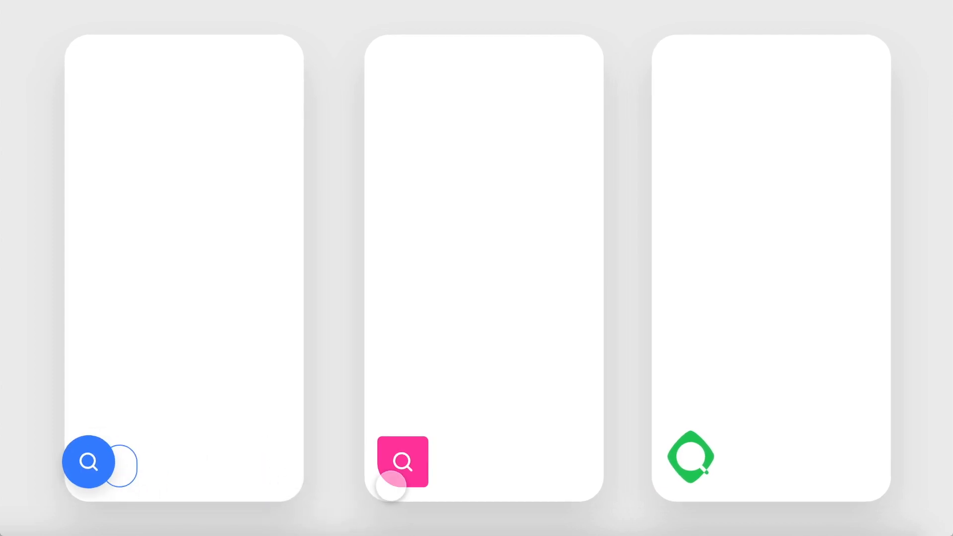
click(372, 494)
click(566, 477)
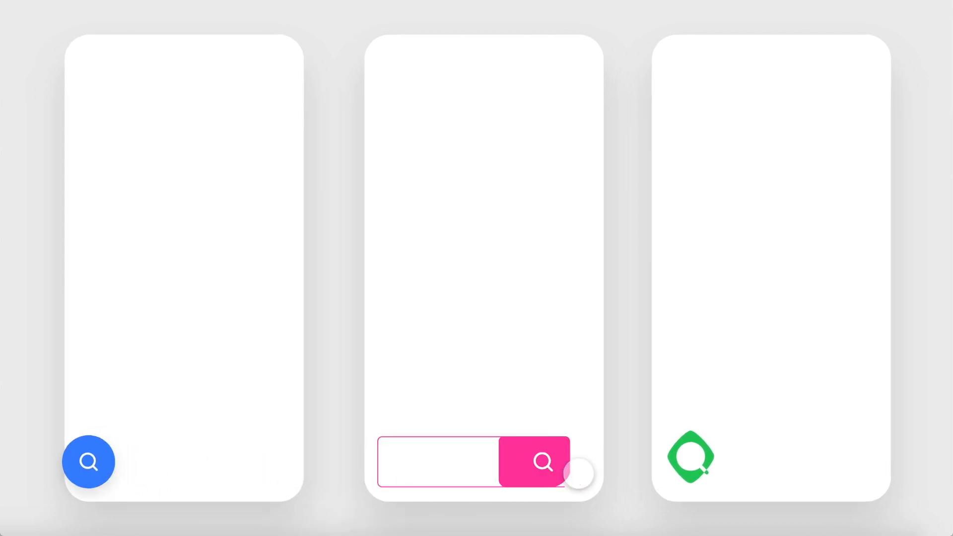
click(688, 459)
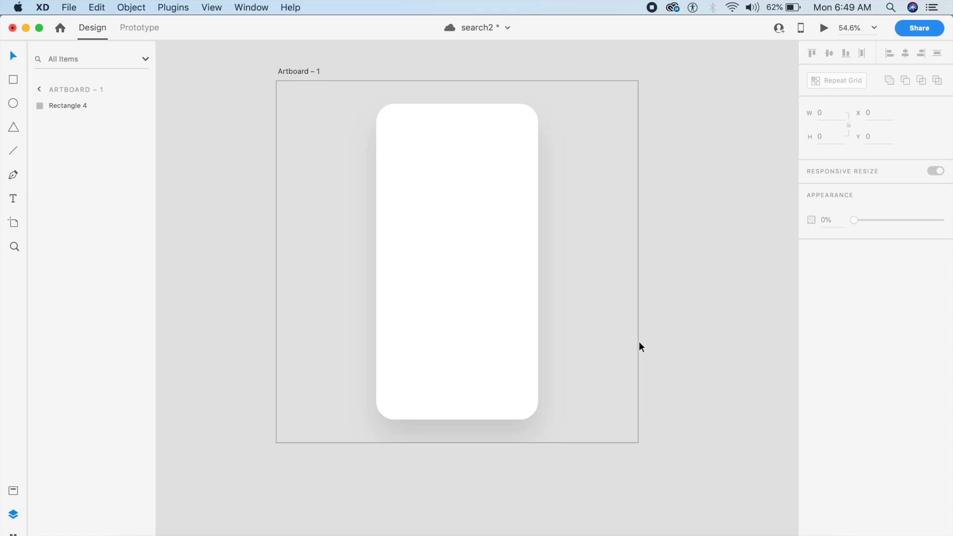
- Inspect the size of the artboard and the size, corner radius and shadow settings of the white rounded rectangle
click(603, 272)
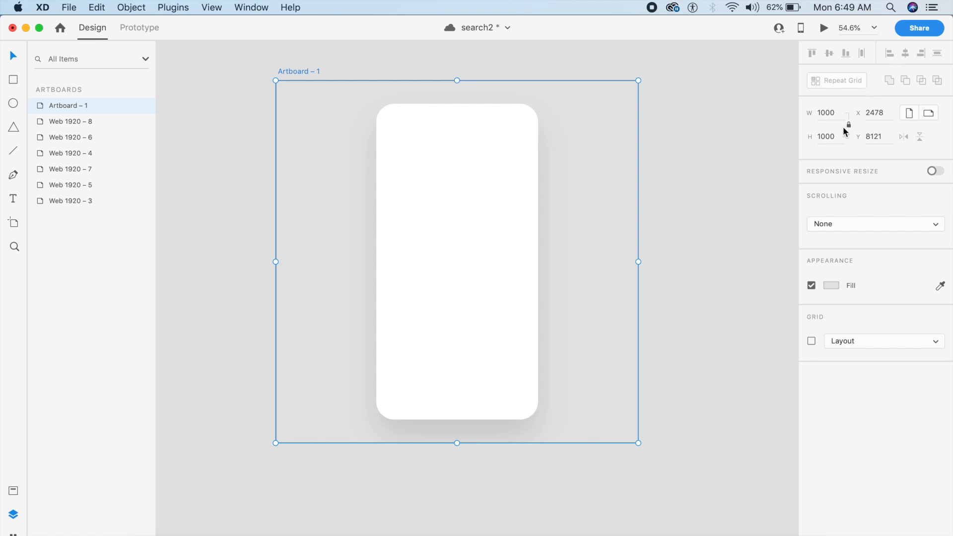
click(508, 247)
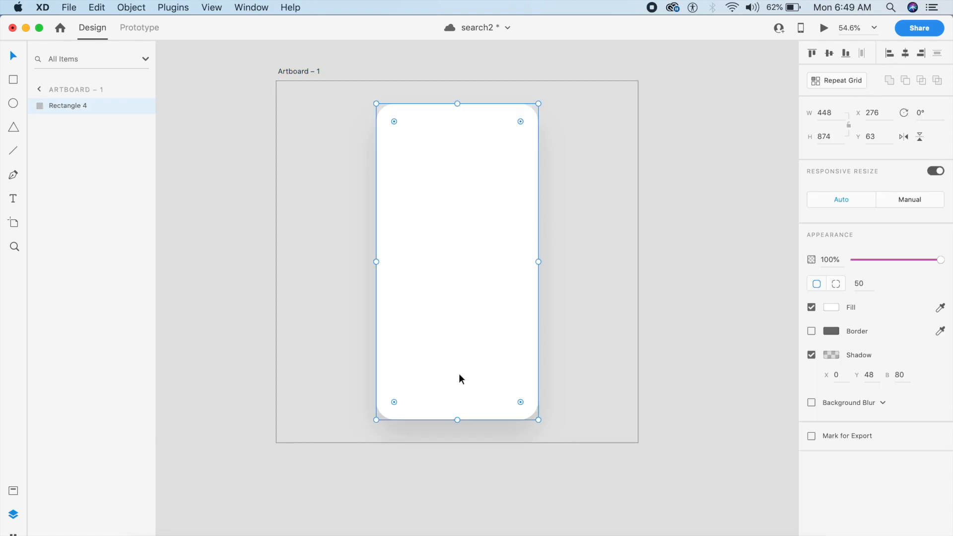
click(616, 303)
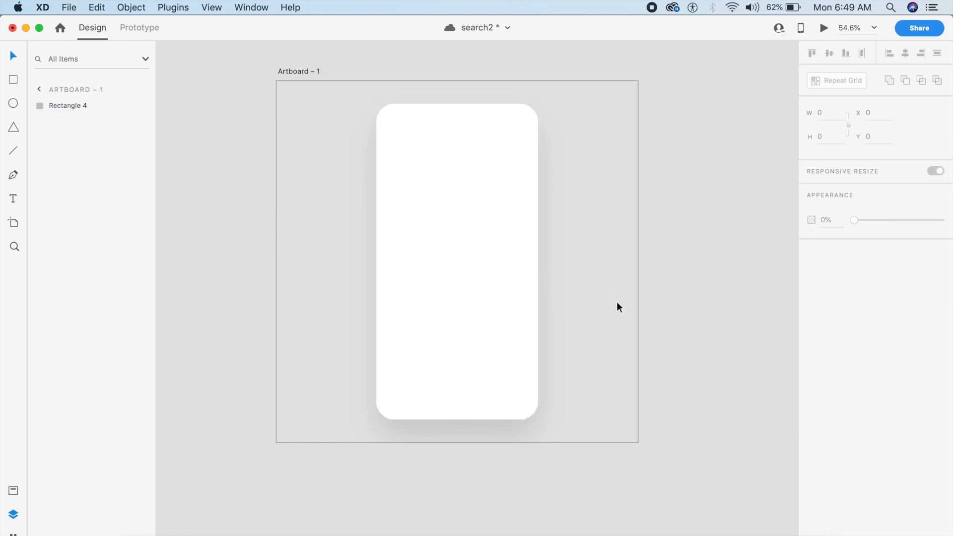
click(467, 311)
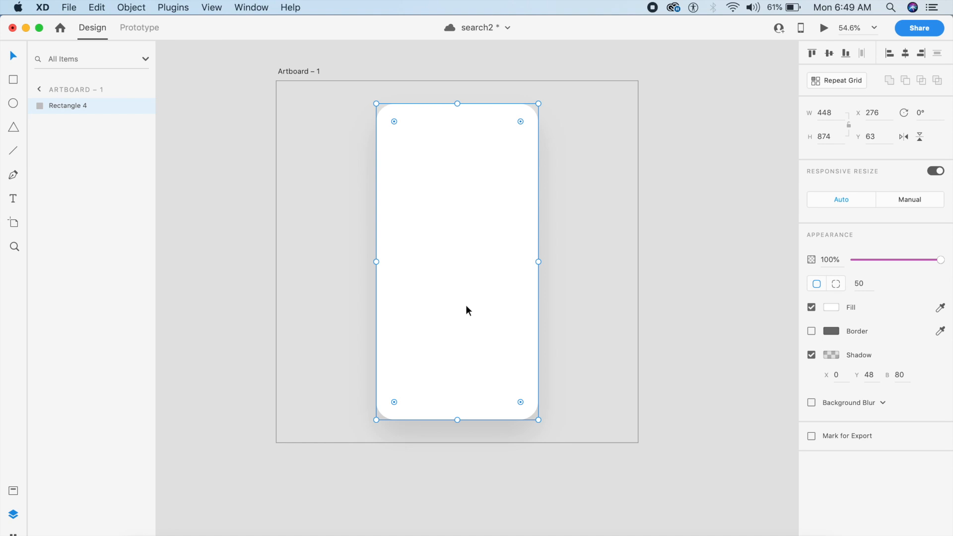
- Draw a circle in the lower part of the white rectangle, scaled to about 82 × 82 in its bottom-left corner
key(e)
drag(396, 356, 435, 397)
key(Escape)
click(426, 387)
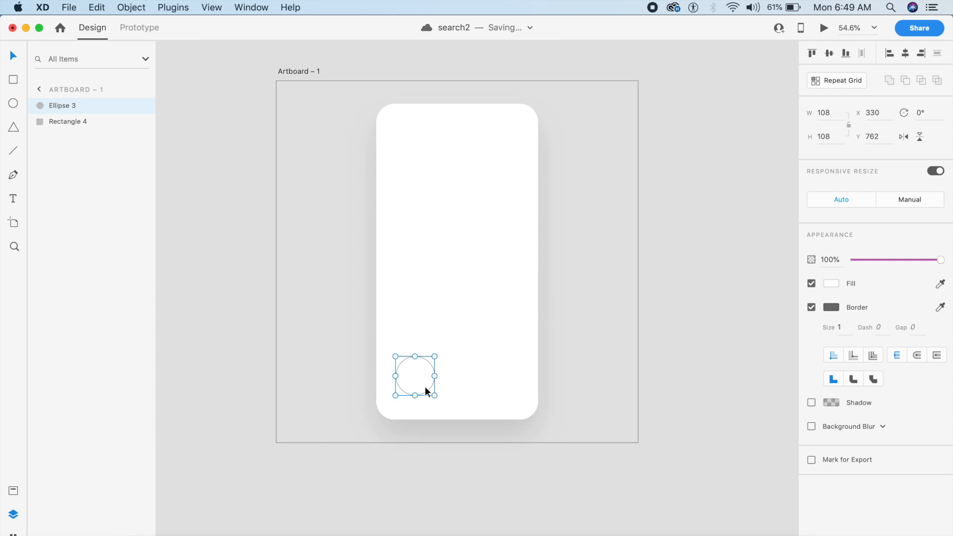
drag(435, 395, 392, 399)
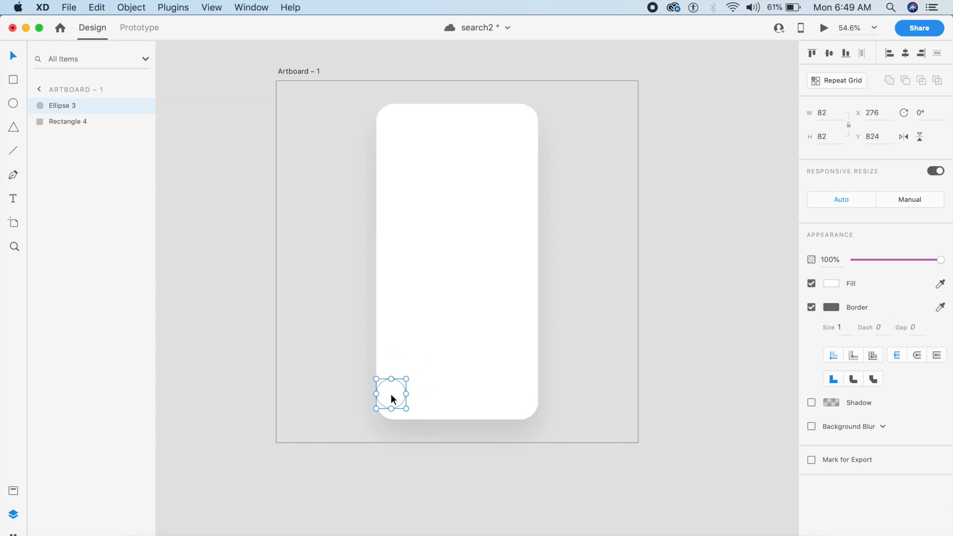
- Resize the circle to 100 × 100 and place it over the rectangle's left edge at X 261, Y 798
click(834, 112)
text(90)
key(Return)
click(834, 112)
text(100)
key(Return)
click(574, 353)
drag(393, 404, 393, 394)
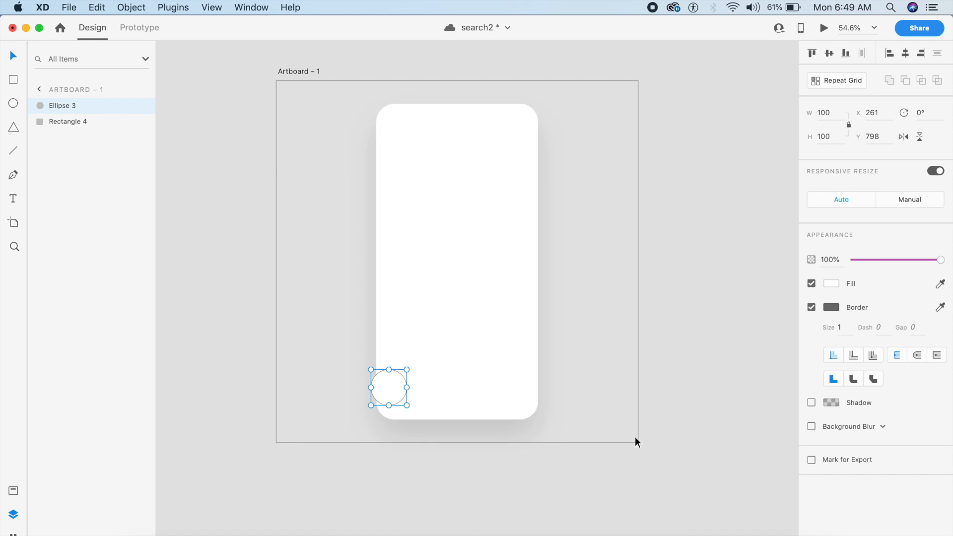
- Remove the circle's border and give it a bright blue fill
click(398, 478)
click(394, 394)
click(811, 308)
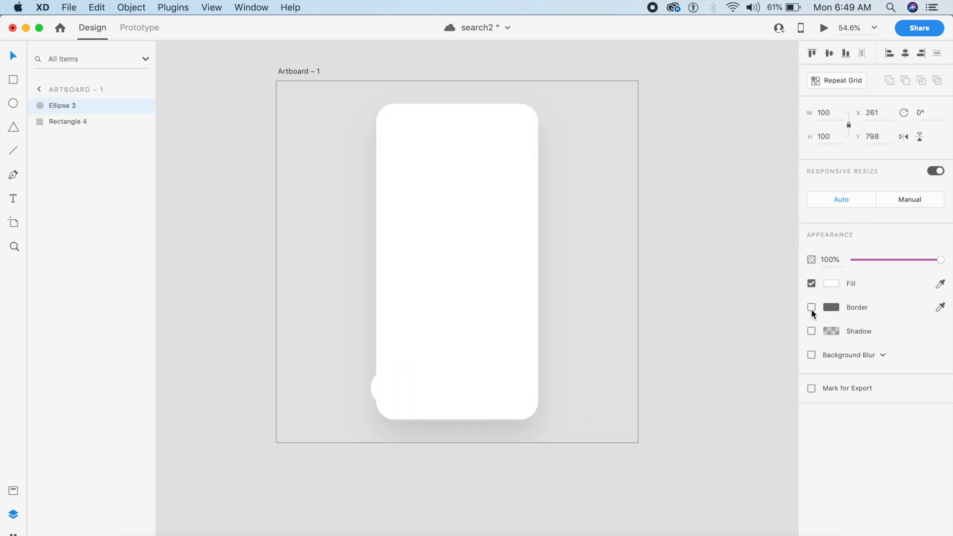
click(832, 283)
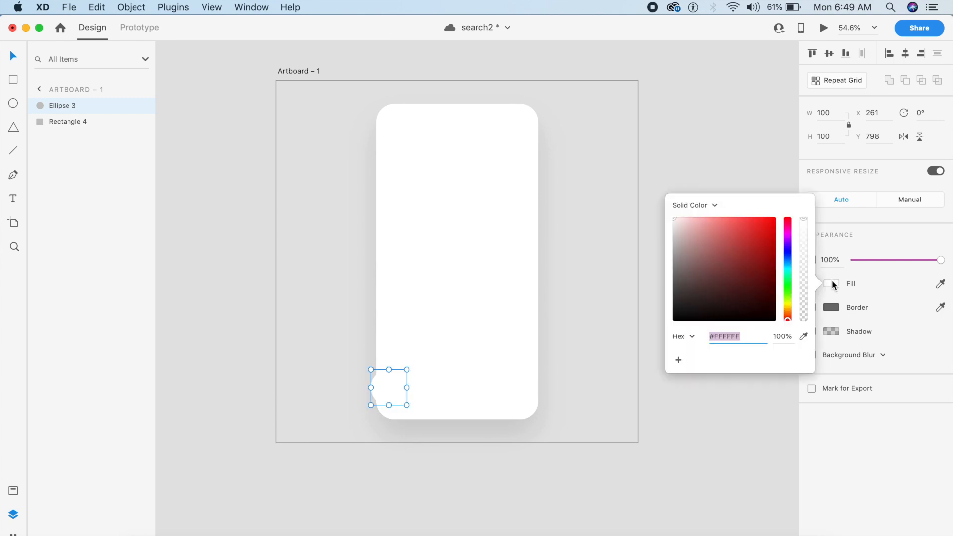
click(789, 261)
click(767, 249)
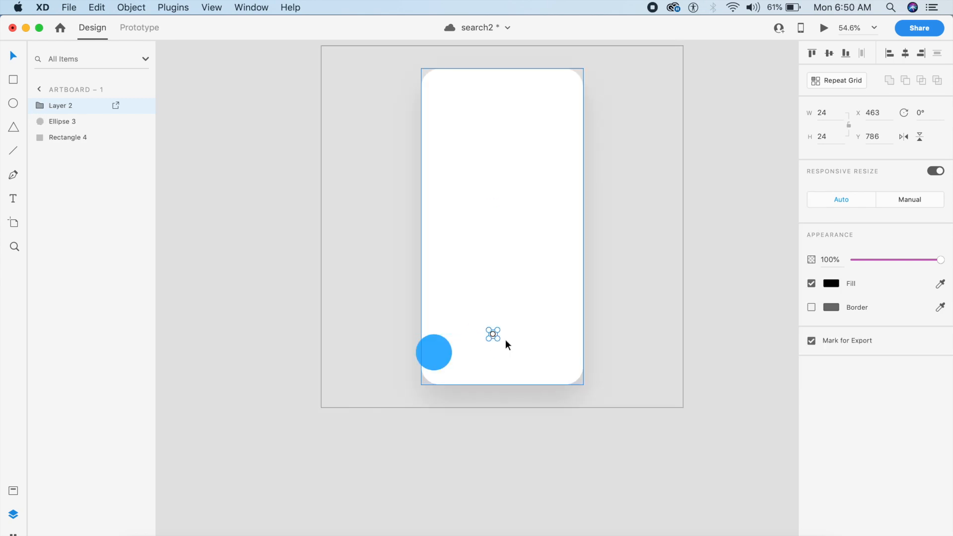
- Scale the search icon to 50 × 50
drag(496, 337, 515, 347)
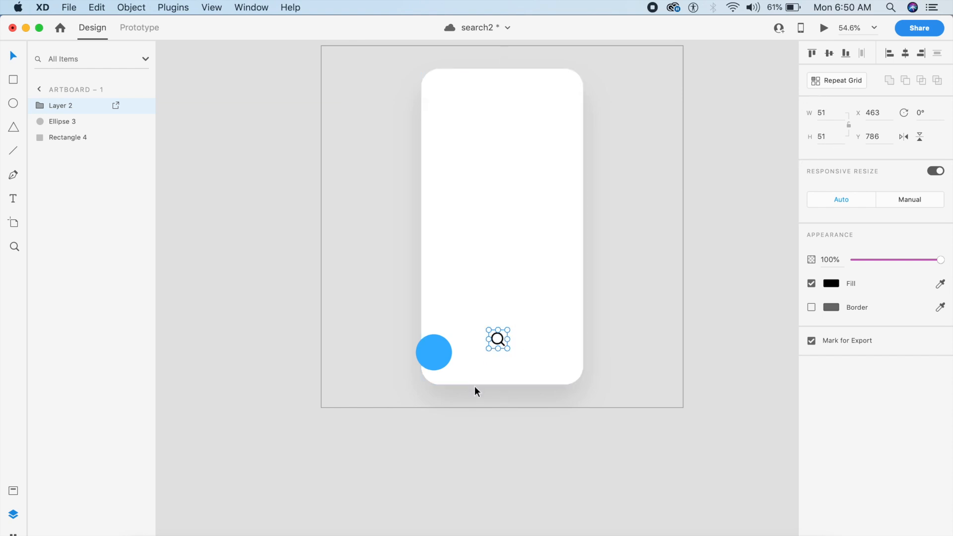
click(837, 115)
text(40)
key(Return)
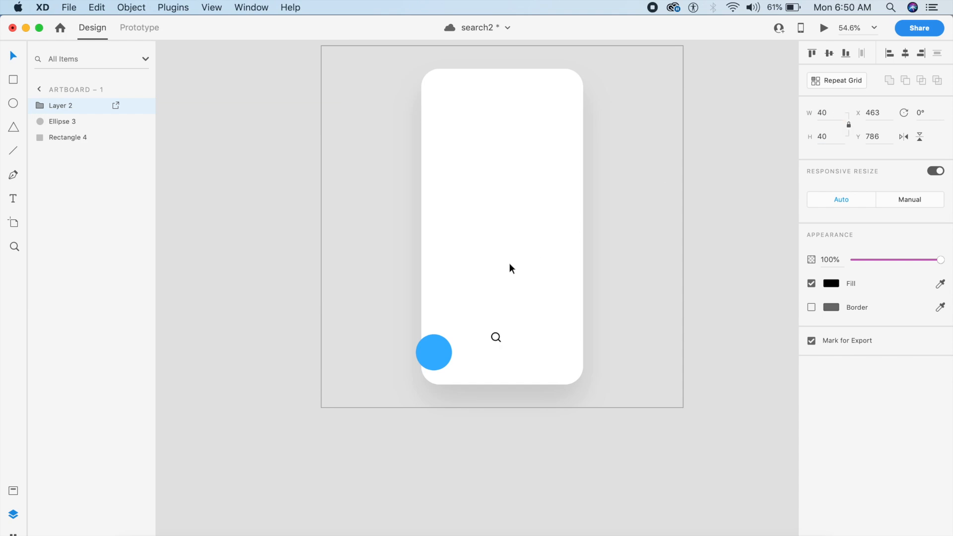
click(437, 347)
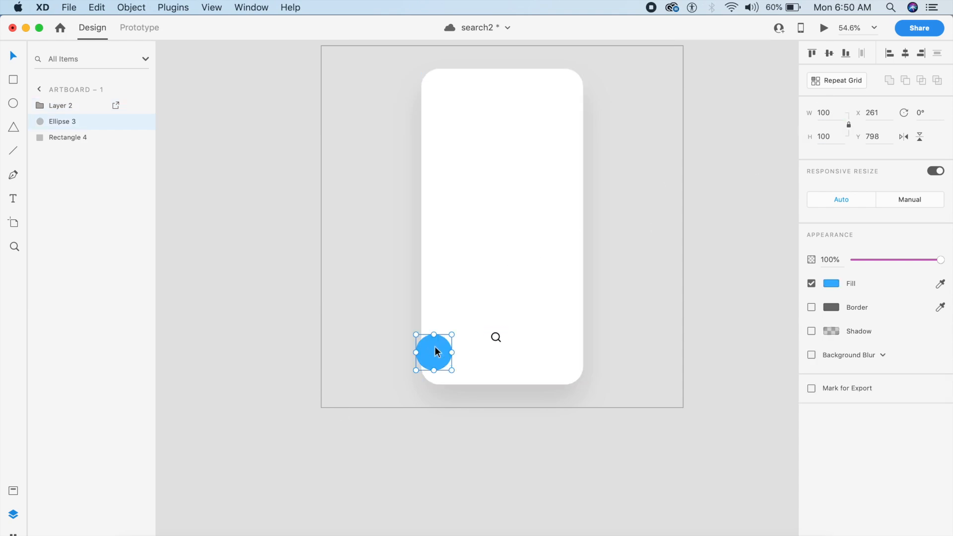
click(494, 339)
click(823, 108)
text(50)
key(Return)
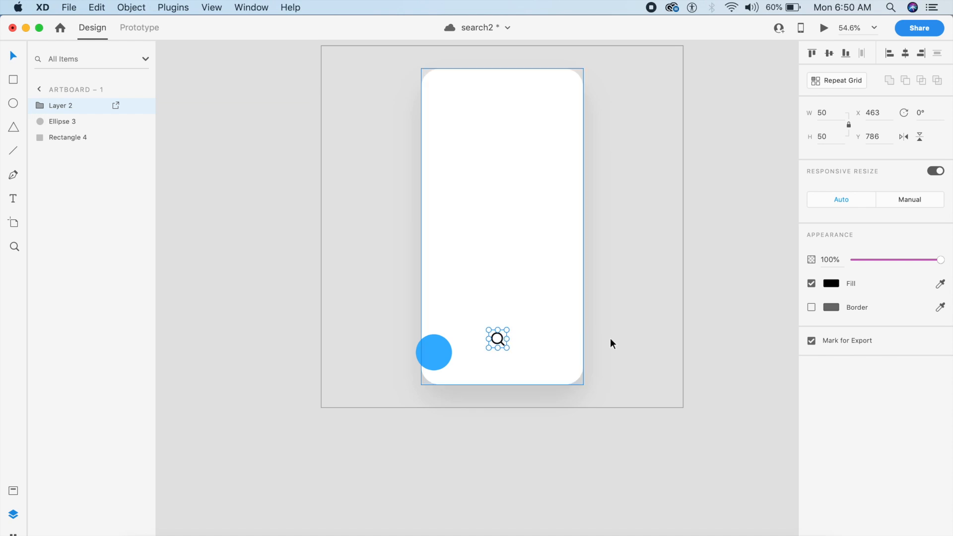
- Set the search icon's fill to white (#FFFFFF)
click(831, 283)
drag(745, 233, 565, 164)
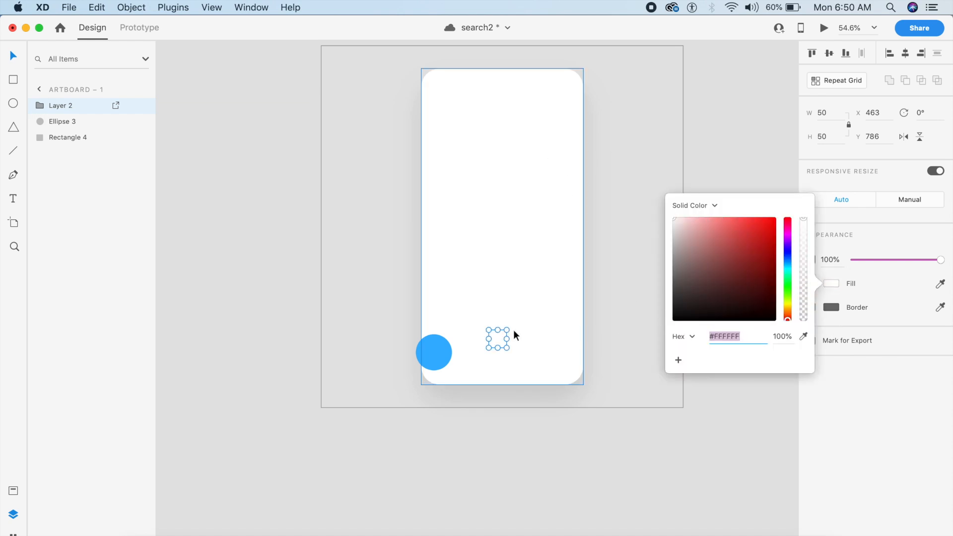
click(501, 343)
- Center the white search icon on the blue circle and group the two together
drag(500, 344, 437, 357)
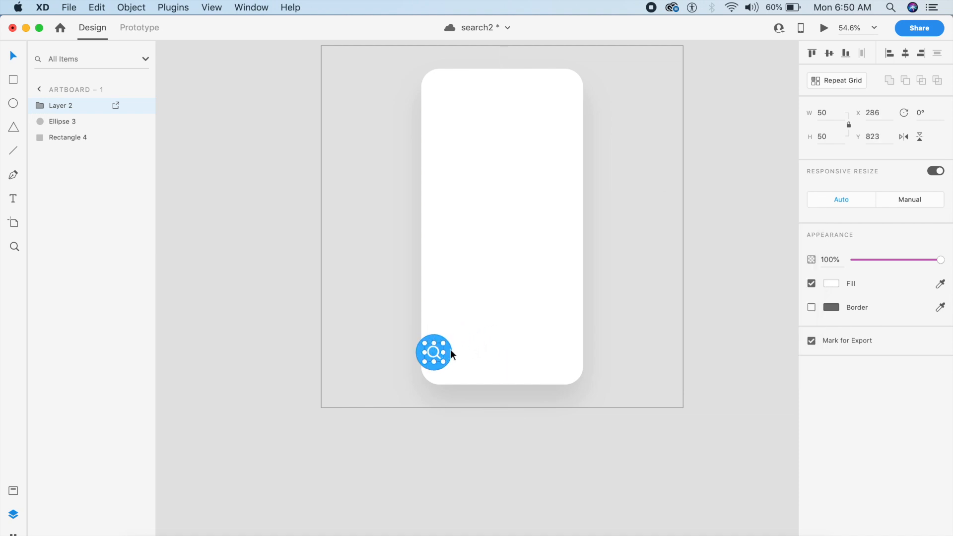
shift+click(450, 351)
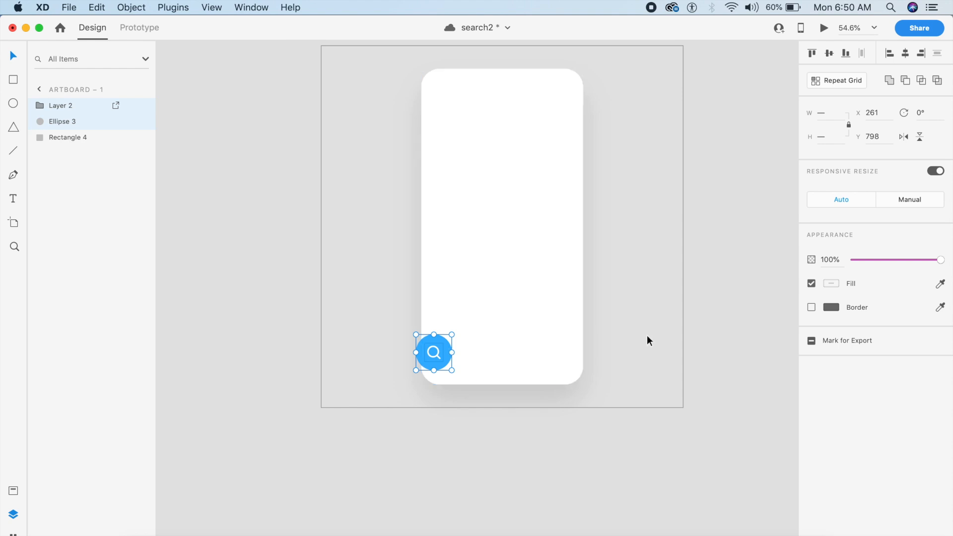
key(super+g)
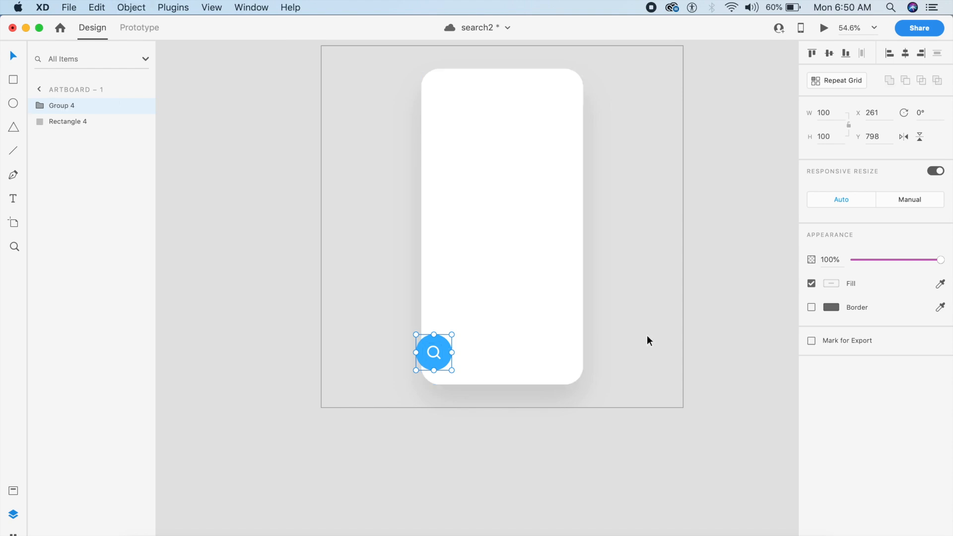
- Add a shadow to the blue circle inside the group, with Y offset 12 and blur 24
scroll(544, 236, up, 4)
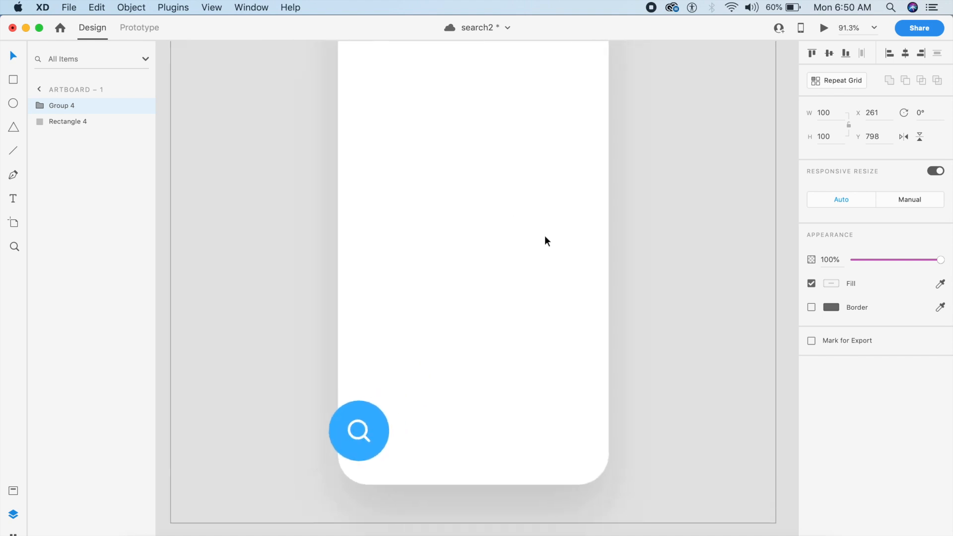
scroll(544, 235, down, 2)
scroll(544, 235, left, 1)
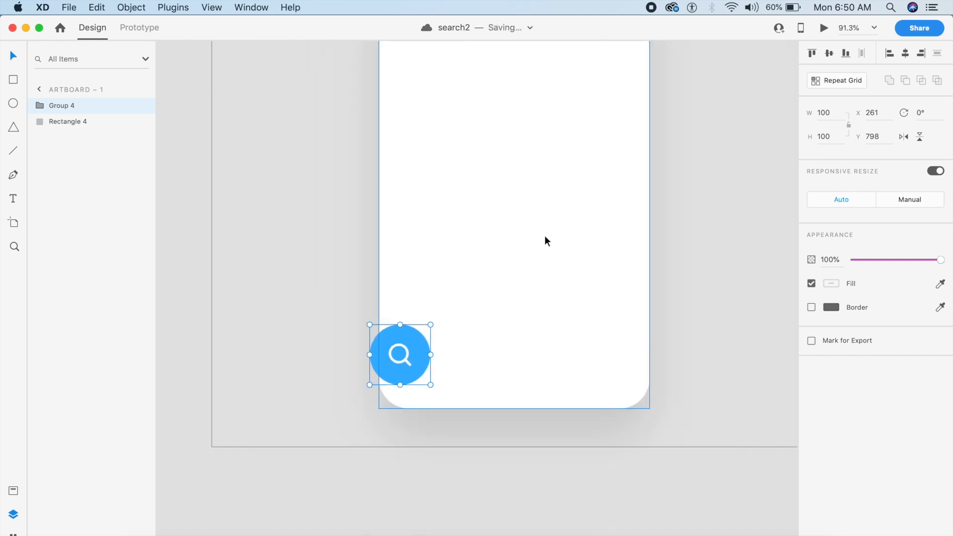
double_click(425, 350)
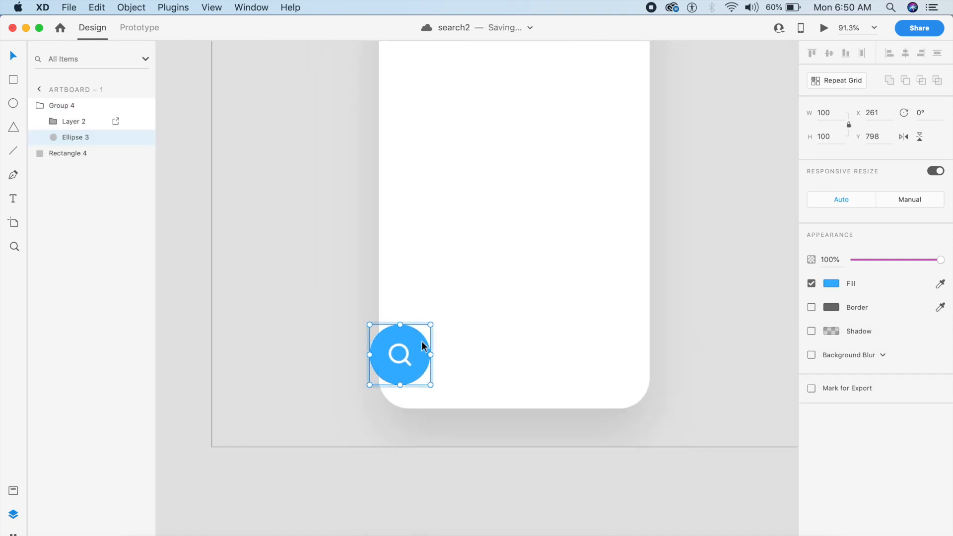
click(811, 331)
click(867, 351)
text(12)
key(Tab)
text(23)
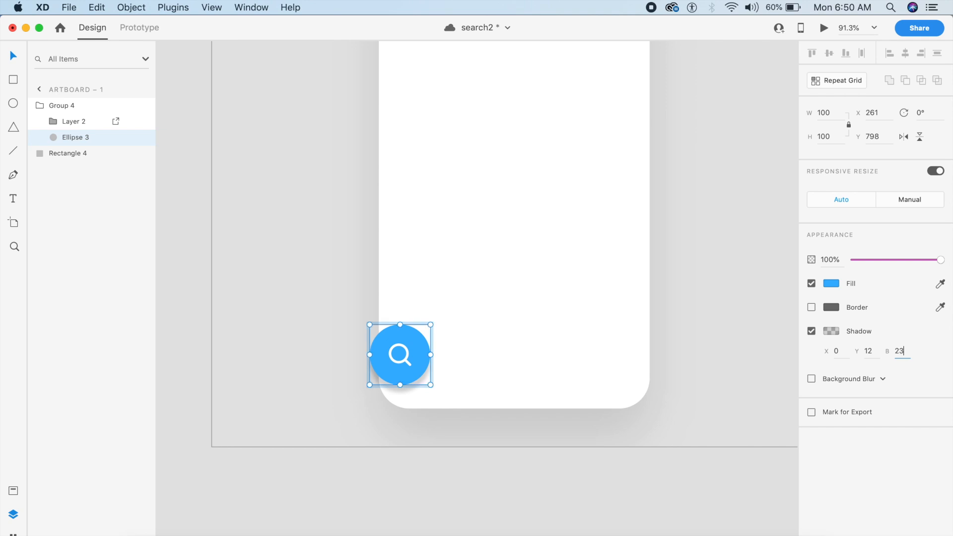
key(BackSpace)
text(4)
key(Return)
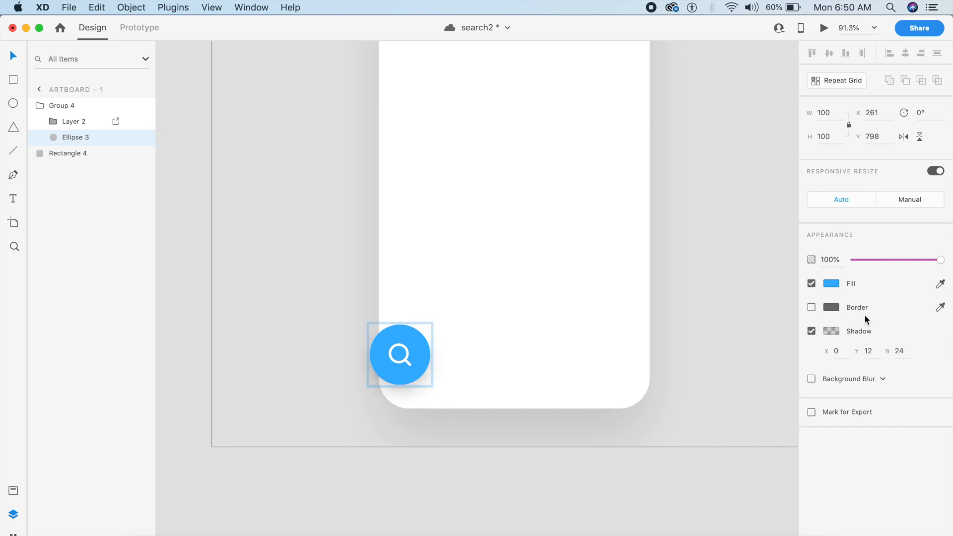
- Set the circle's shadow opacity to 10%
click(834, 336)
click(781, 376)
text(10)
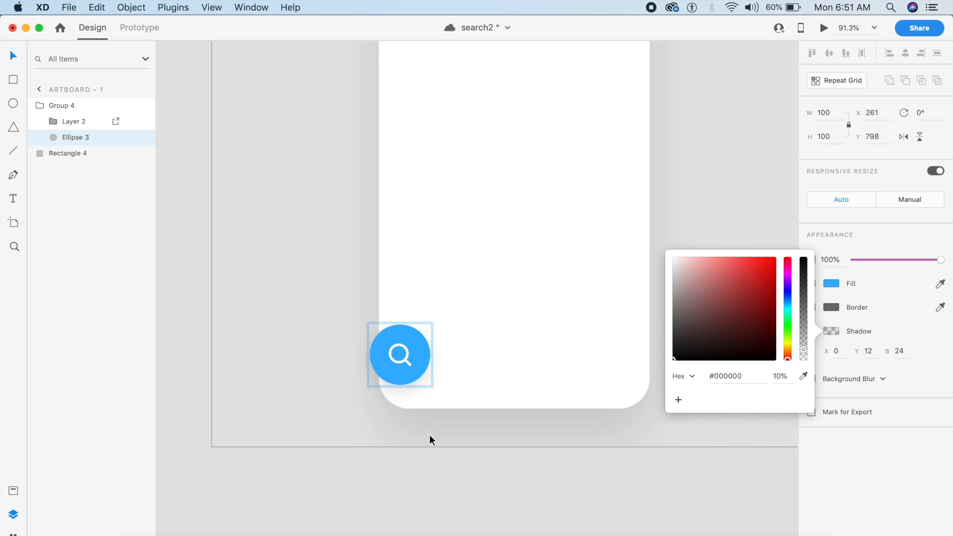
click(430, 437)
- Draw an ellipse about 448 × 681 spanning the full width of the white rectangle
scroll(484, 467, down, 3)
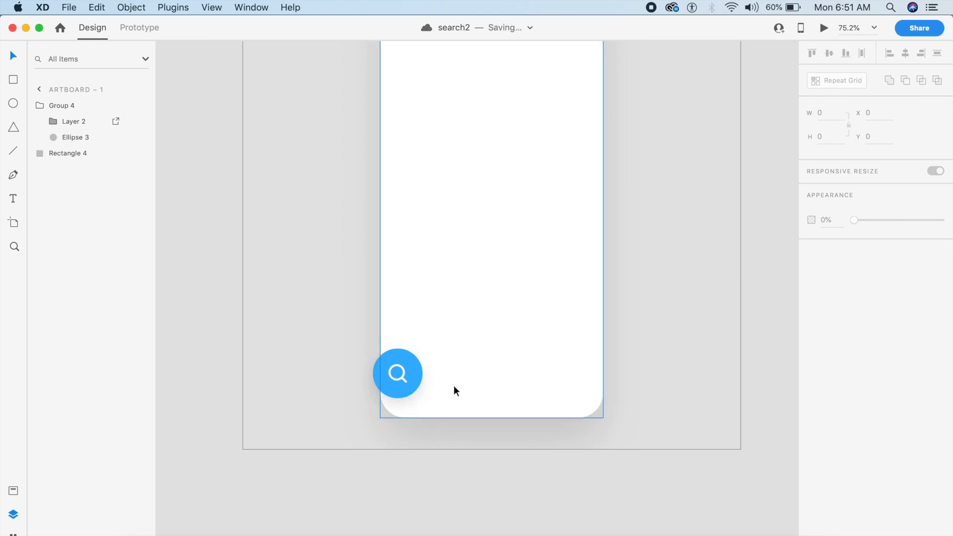
scroll(453, 385, down, 3)
key(e)
drag(423, 147, 552, 369)
drag(423, 258, 405, 263)
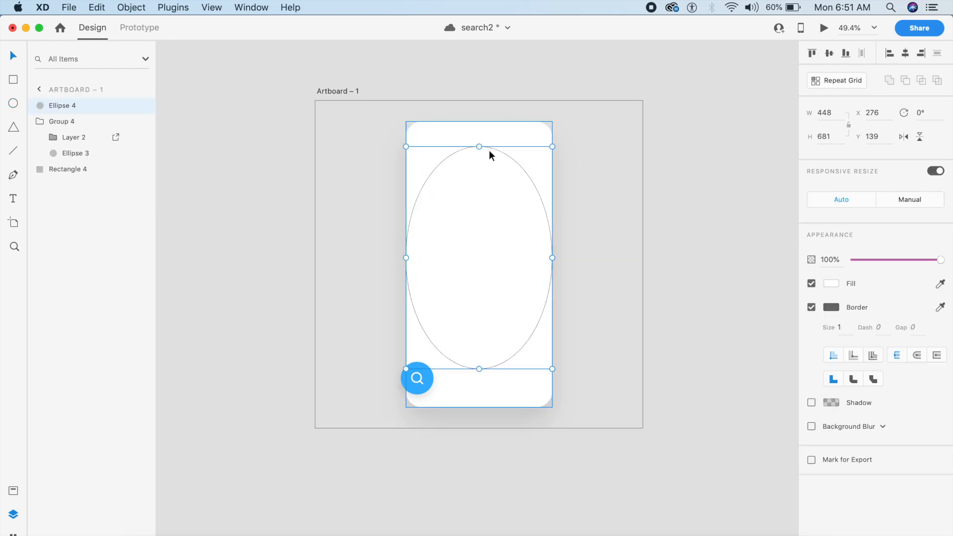
- Stretch the ellipse to about 448 × 795, starting at the white rectangle's top edge, and save the document
drag(480, 147, 481, 122)
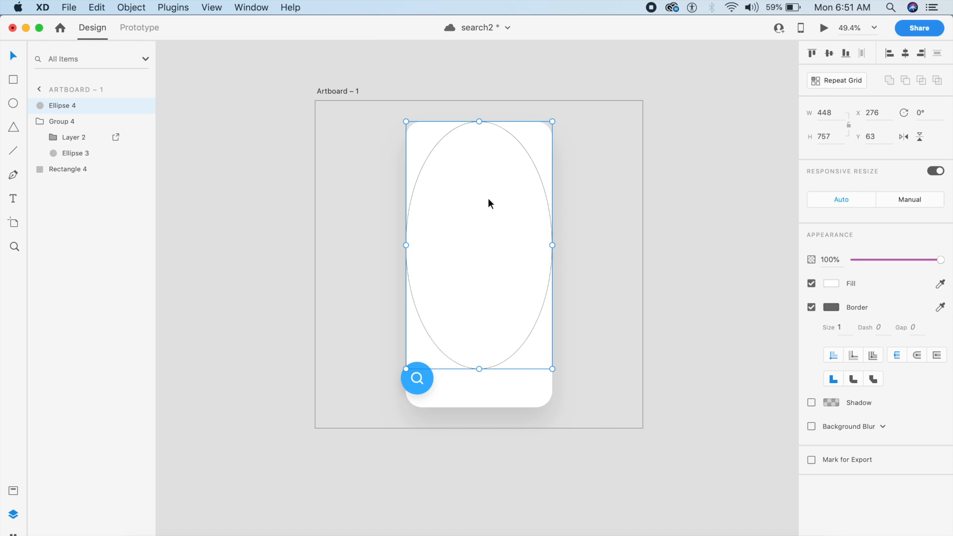
drag(479, 368, 478, 381)
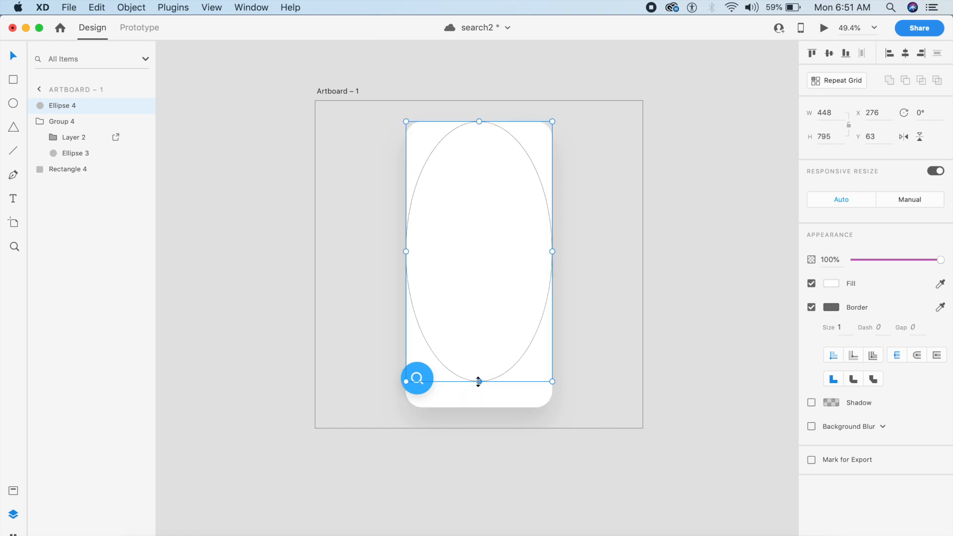
key(super+s)
- Group the ellipse with the search button group, and set the ellipse's opacity to 0%
shift+click(418, 386)
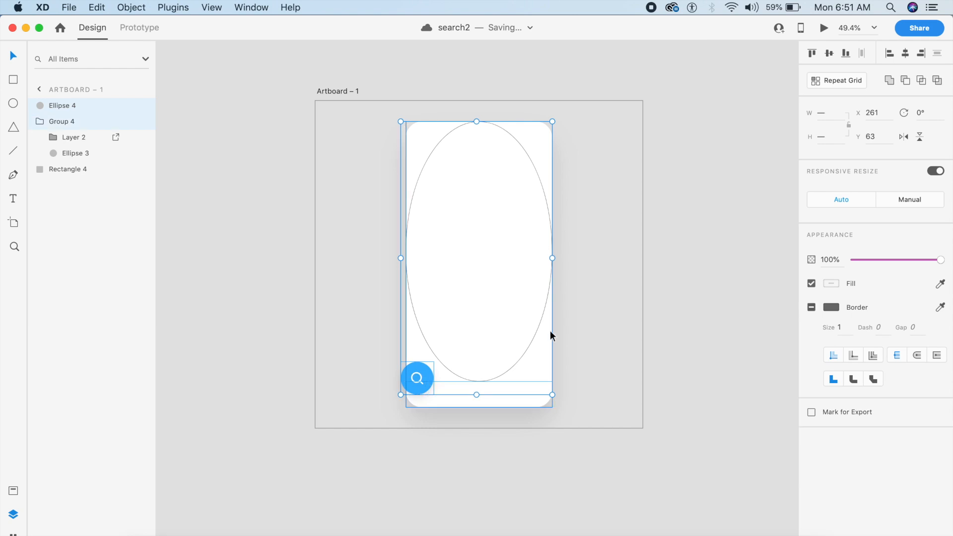
key(super+g)
double_click(501, 322)
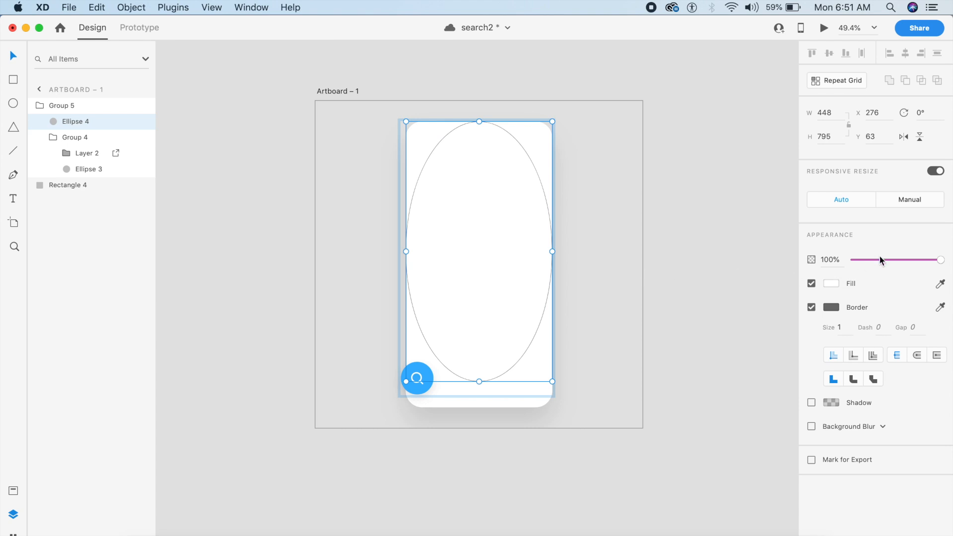
drag(879, 263, 809, 258)
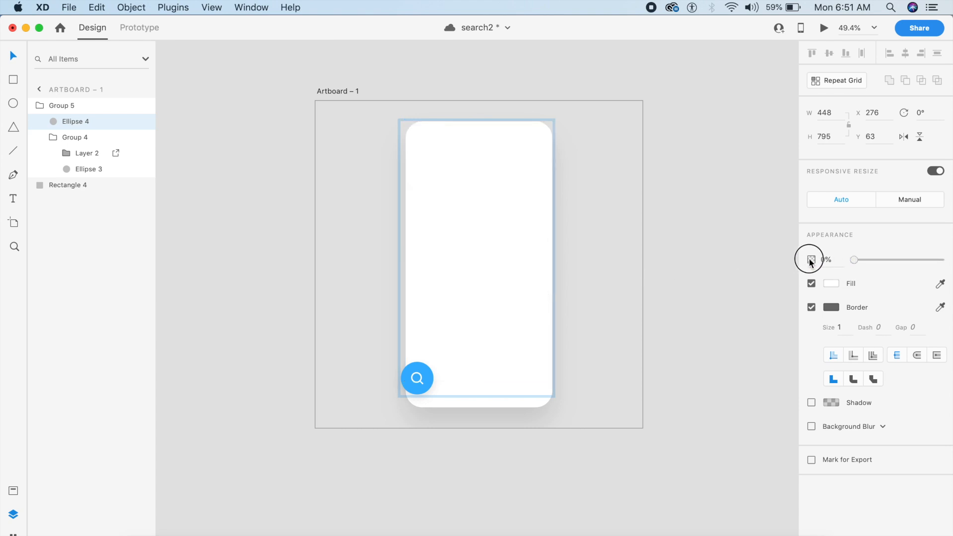
click(687, 266)
- Try rotating the combined group to about -53° to swing the search button across the phone shape
click(426, 377)
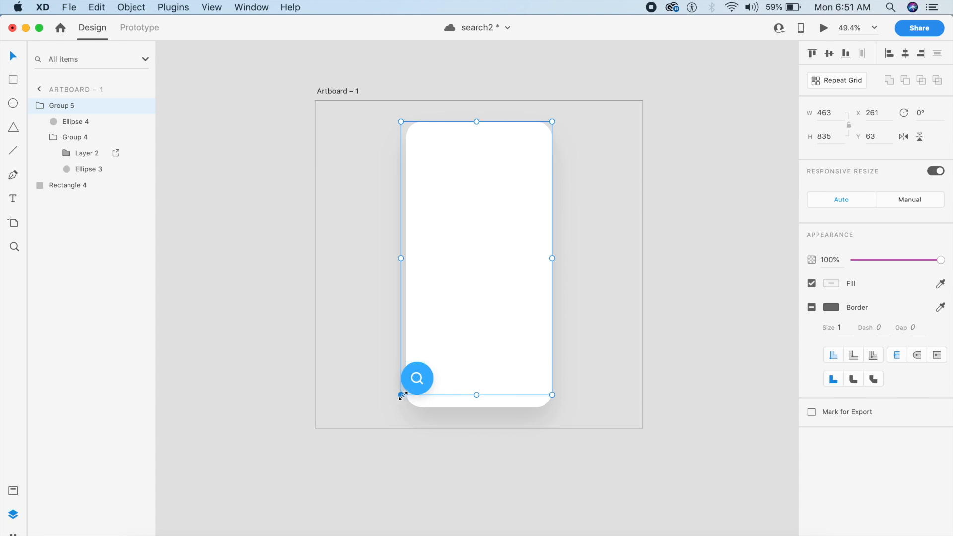
drag(397, 395, 548, 426)
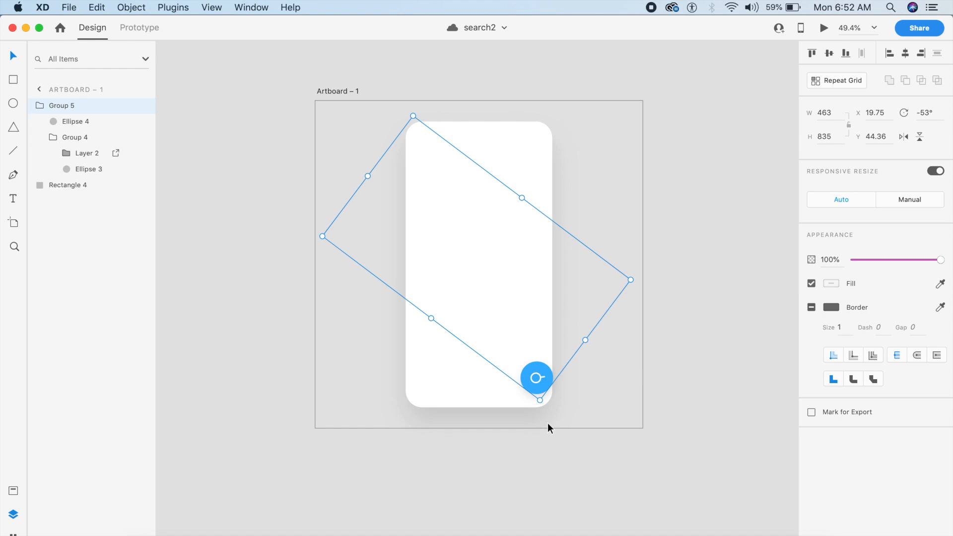
key(super+z)
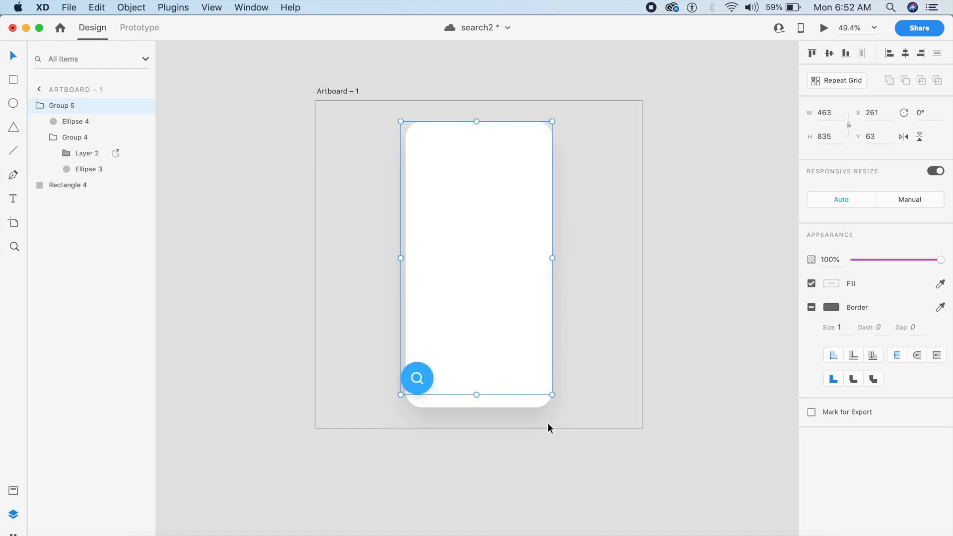
- Extend the invisible ellipse inside the group down to the white rectangle's lower edge, making it about 448 × 873
double_click(461, 351)
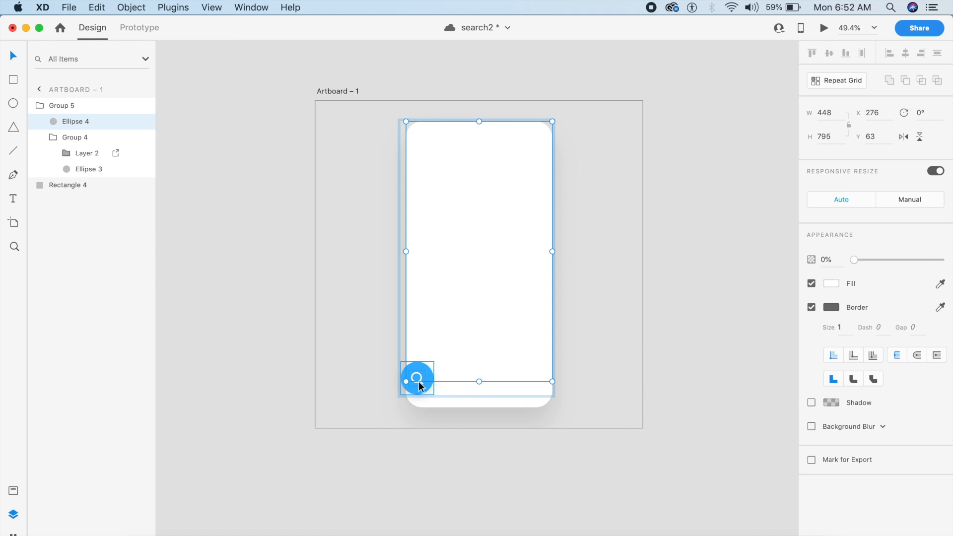
click(479, 382)
drag(479, 382, 481, 405)
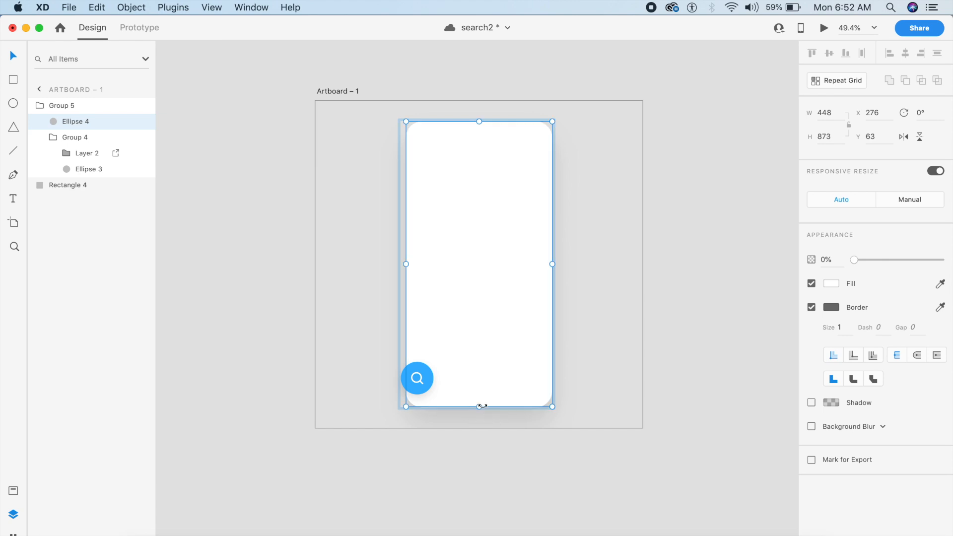
click(453, 460)
- Try rotating the resized group to about -56° to test the search button's swing
click(395, 407)
drag(395, 406, 556, 427)
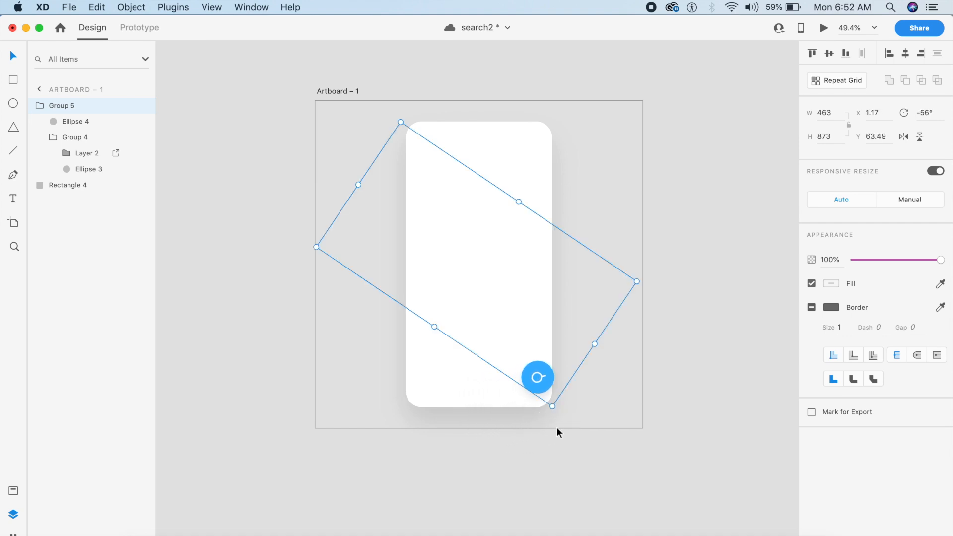
key(super+z)
click(603, 367)
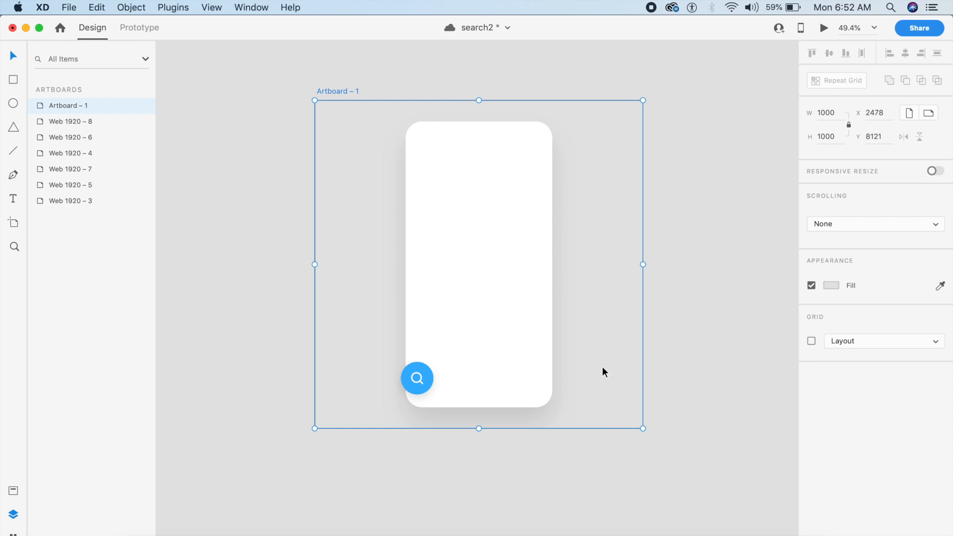
- Draw a rectangle about 387 wide starting over the search button, and extend its height to 100
key(r)
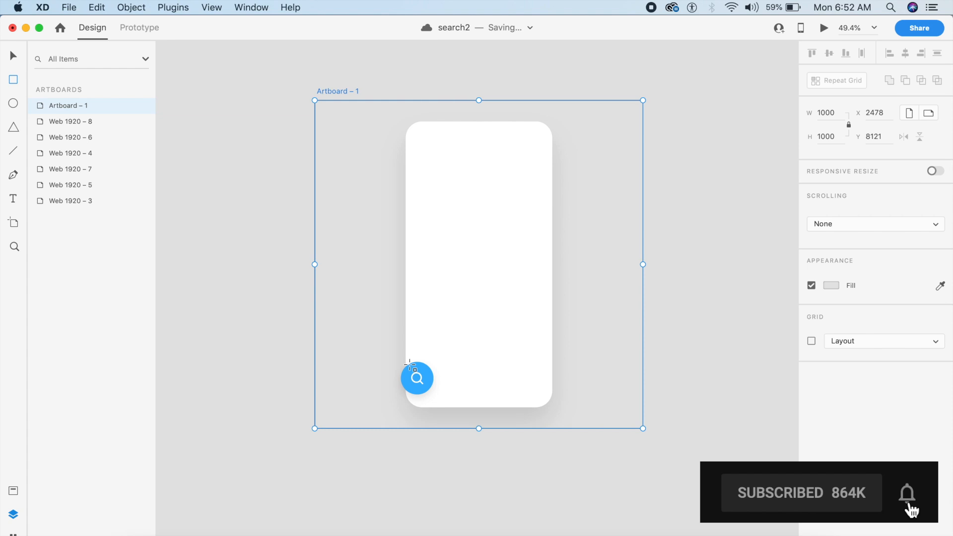
drag(414, 365, 540, 395)
key(Escape)
click(525, 390)
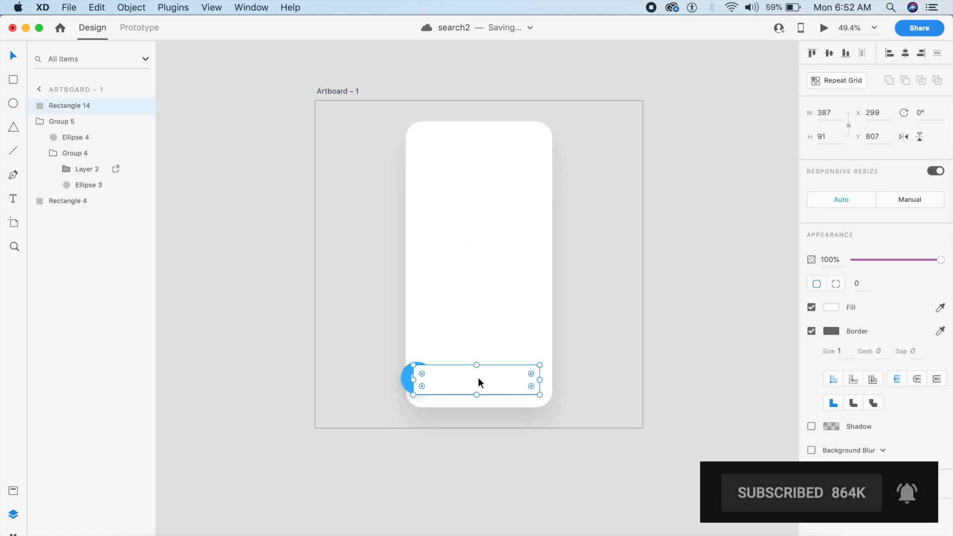
drag(476, 365, 476, 361)
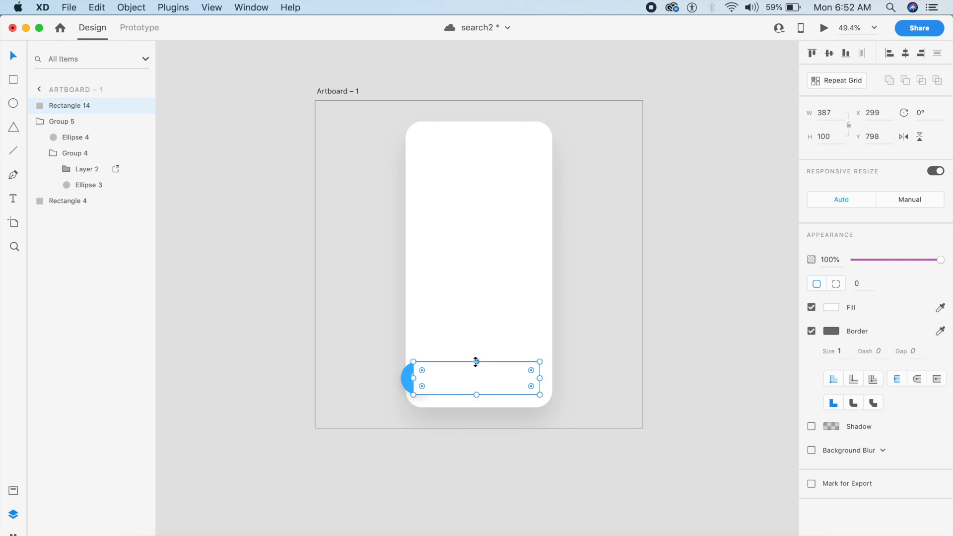
- Set the rectangle's corner radius to 100 and give it a size 2 border in the search button's blue
click(868, 287)
text(100)
key(Return)
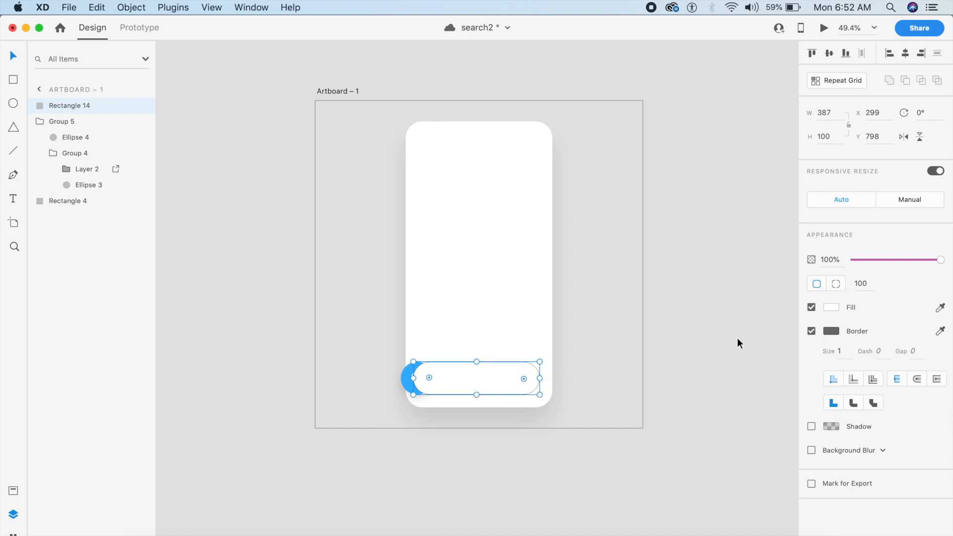
click(840, 351)
text(2)
key(Return)
click(940, 331)
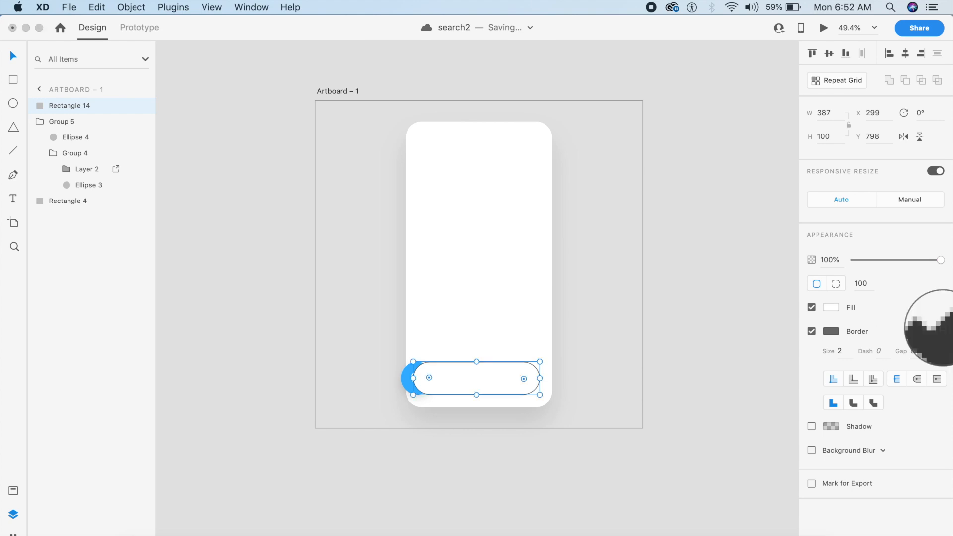
click(405, 376)
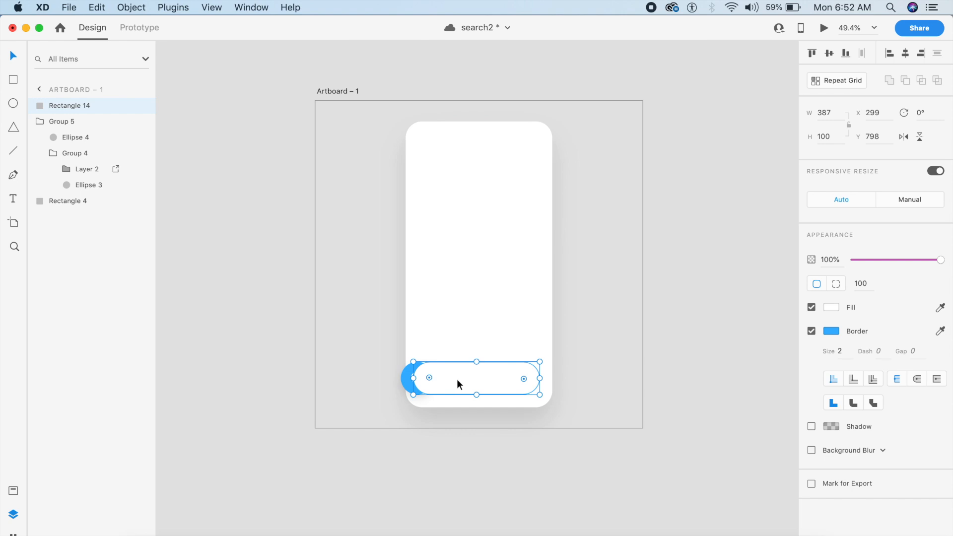
- Shrink the rounded rectangle to about 26 wide and send it behind the search button group
drag(539, 378, 422, 388)
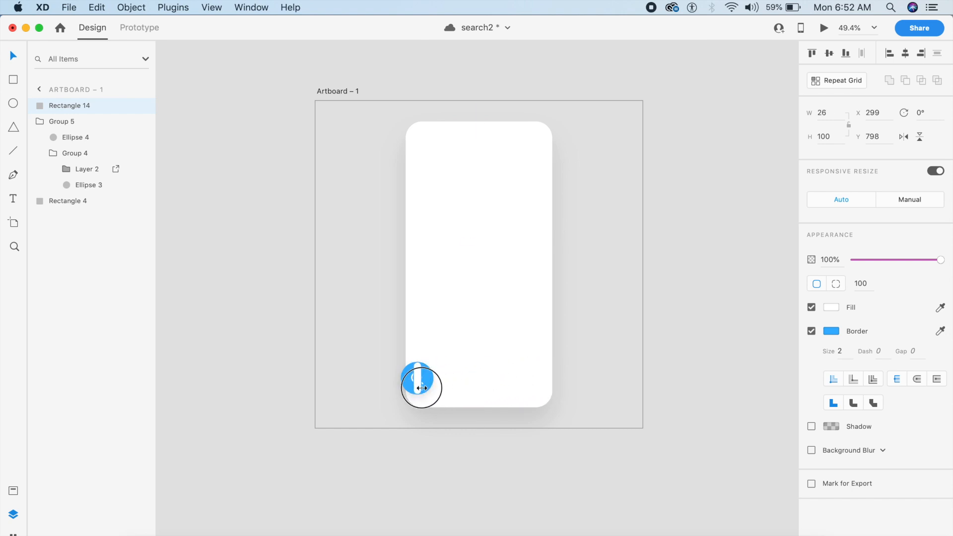
scroll(418, 387, up, 5)
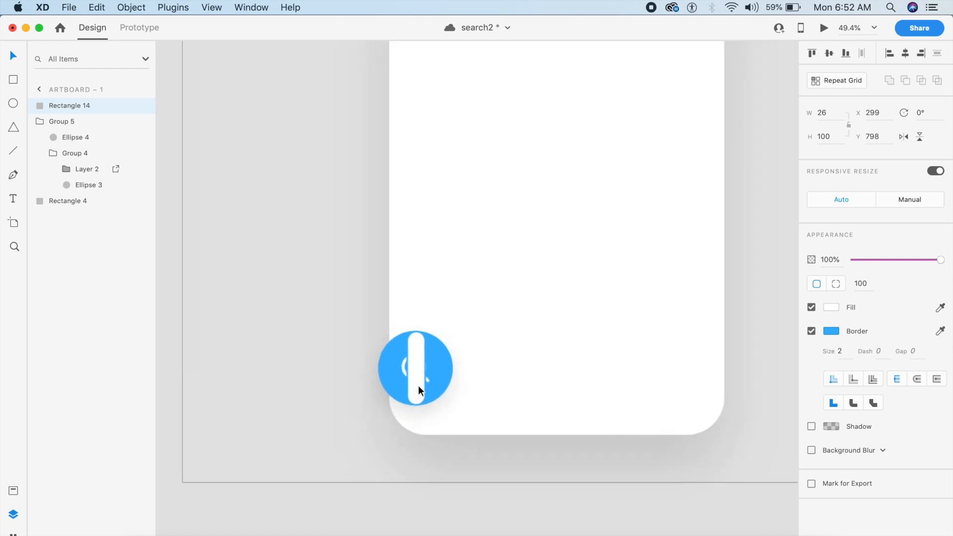
key(super+0)
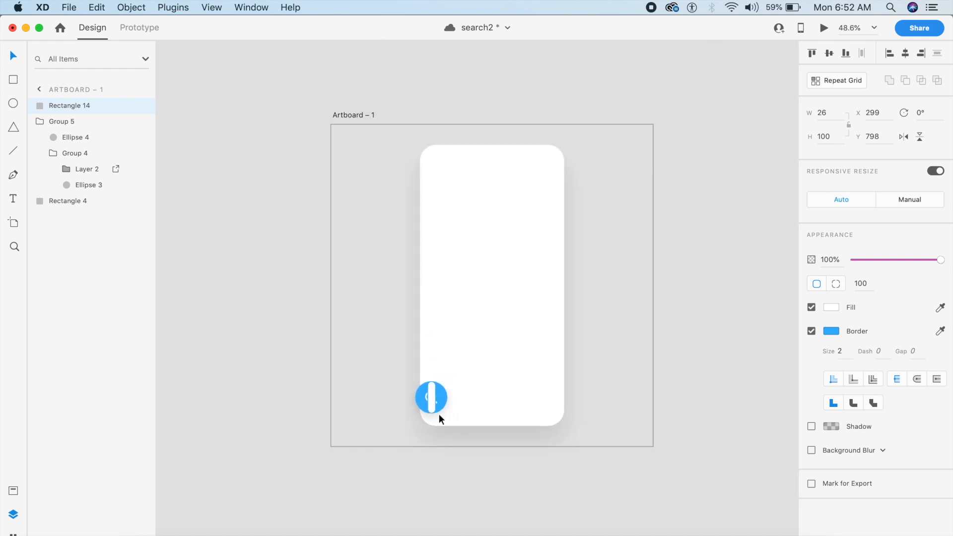
key(super+bracketleft)
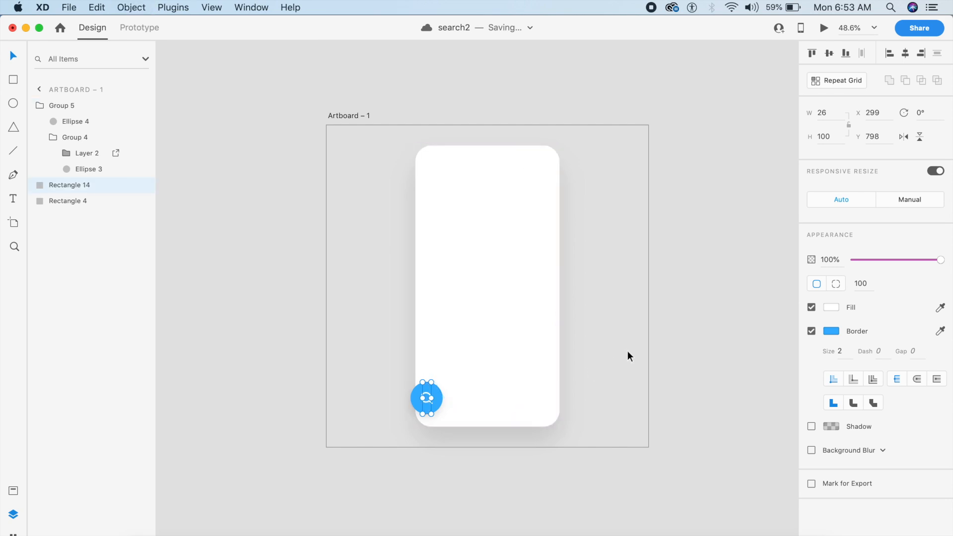
- Hide the narrowed rectangle behind the search button
scroll(628, 356, down, 2)
scroll(628, 356, up, 4)
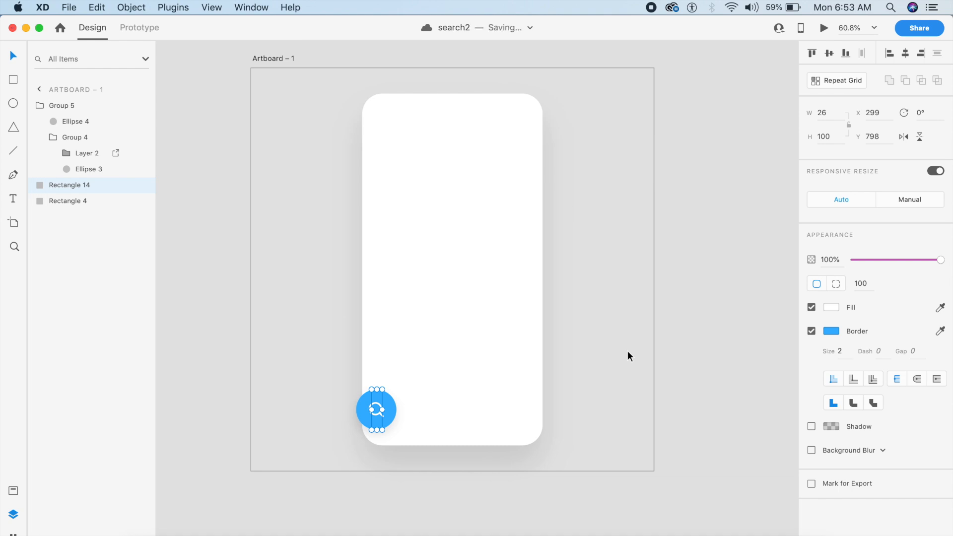
key(super+comma)
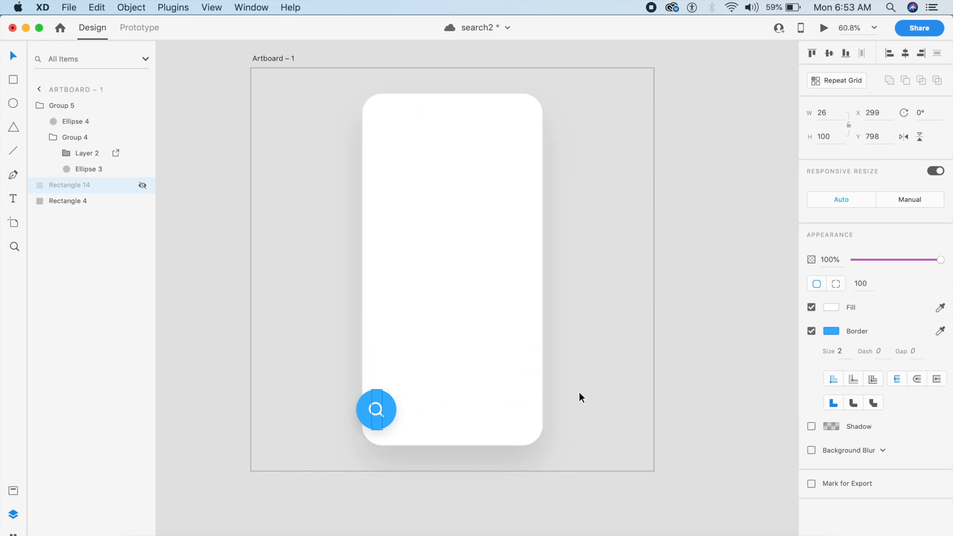
- Duplicate the artboard containing the phone shape and search button
click(606, 381)
scroll(606, 380, down, 3)
click(607, 381)
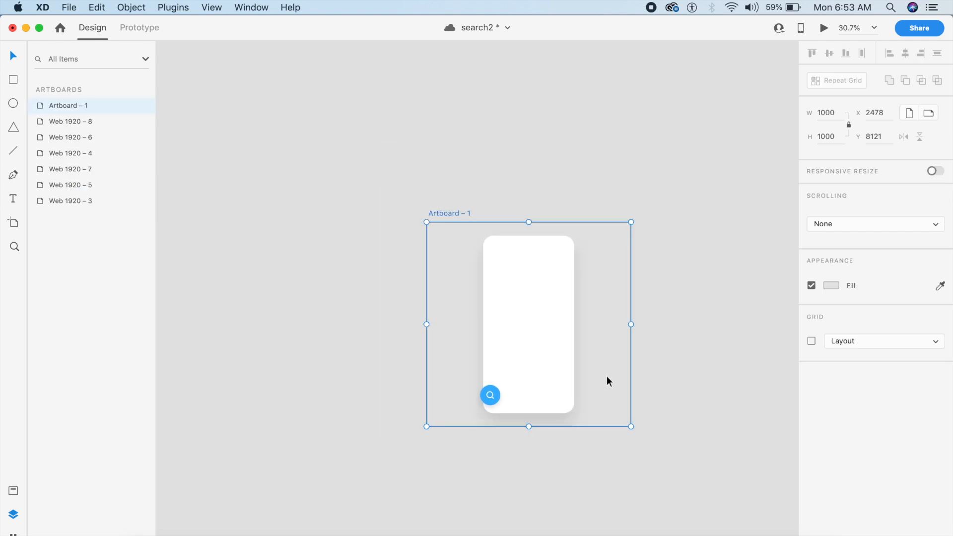
key(super+d)
- On the duplicated artboard, rotate the search button's outer group to -60° and shift the button inside it slightly down and inward
scroll(607, 381, up, 3)
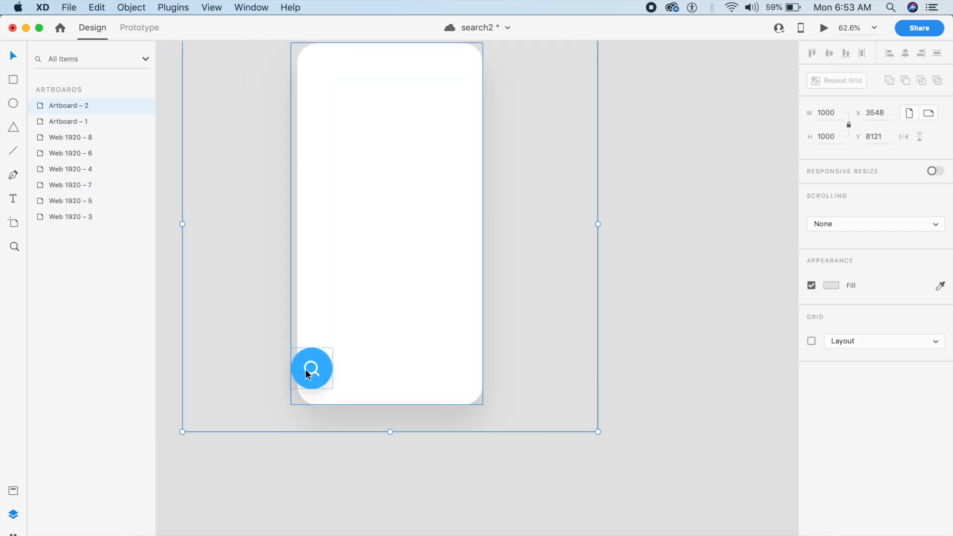
click(306, 368)
drag(286, 406, 481, 404)
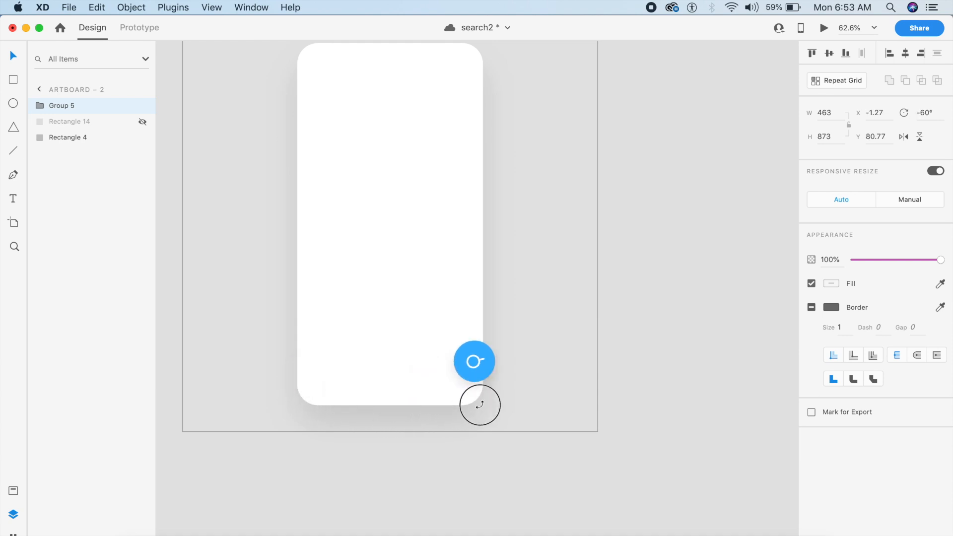
double_click(480, 367)
drag(479, 367, 476, 369)
click(541, 399)
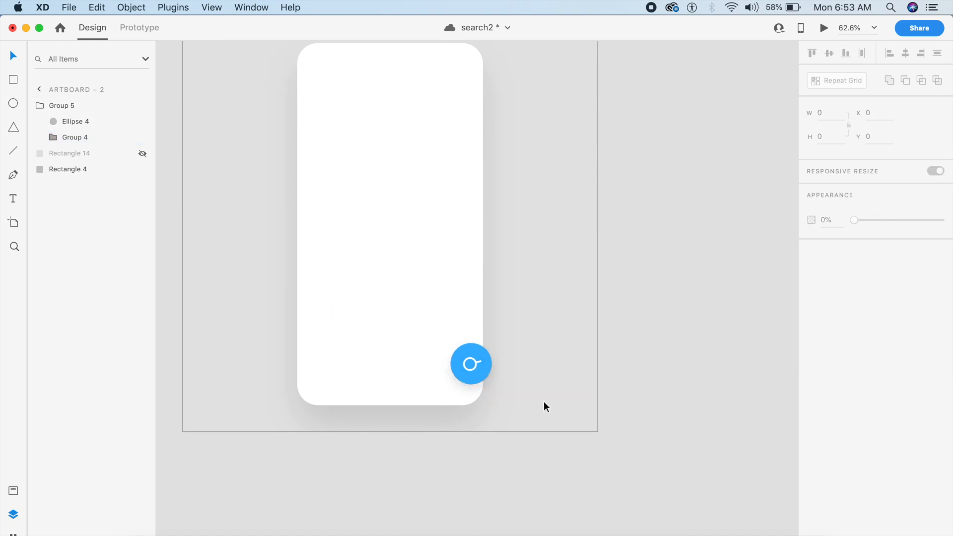
- Unhide the narrow blue-bordered rectangle on Artboard – 2 and widen it to about 425, reaching under the search button
scroll(543, 429, down, 2)
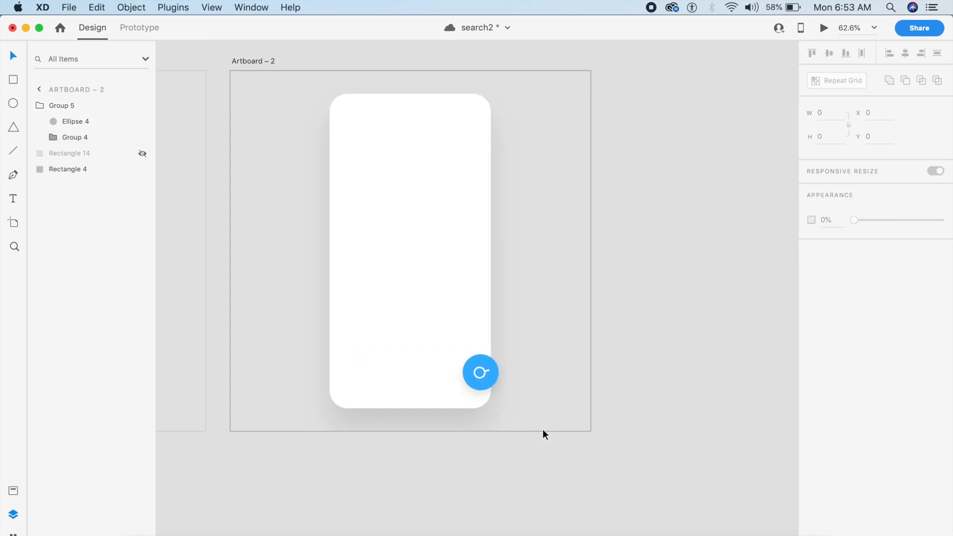
click(352, 391)
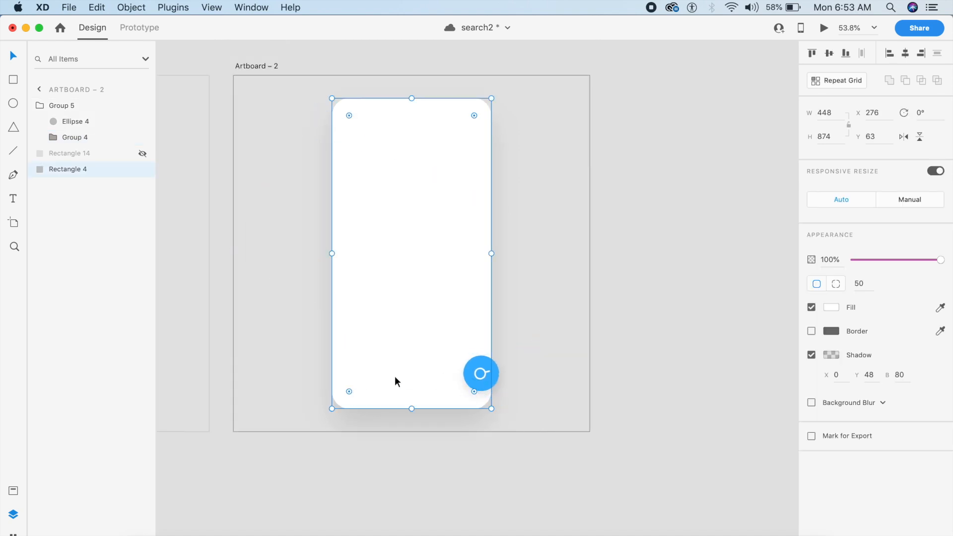
click(93, 153)
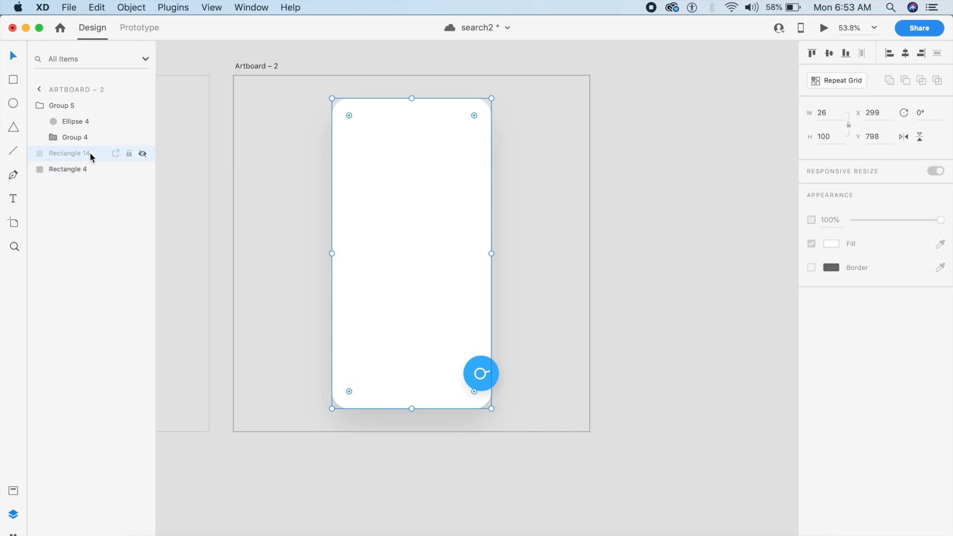
click(143, 153)
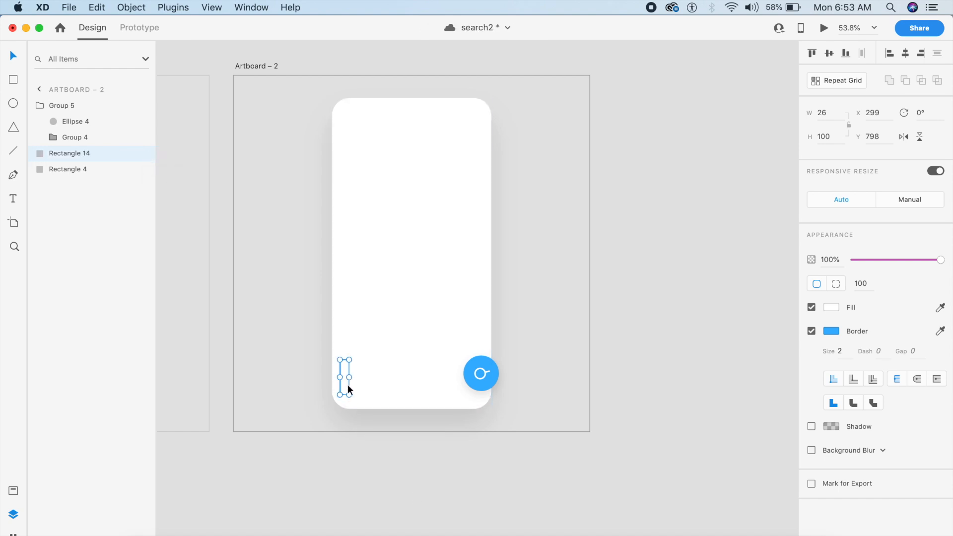
drag(349, 377, 490, 381)
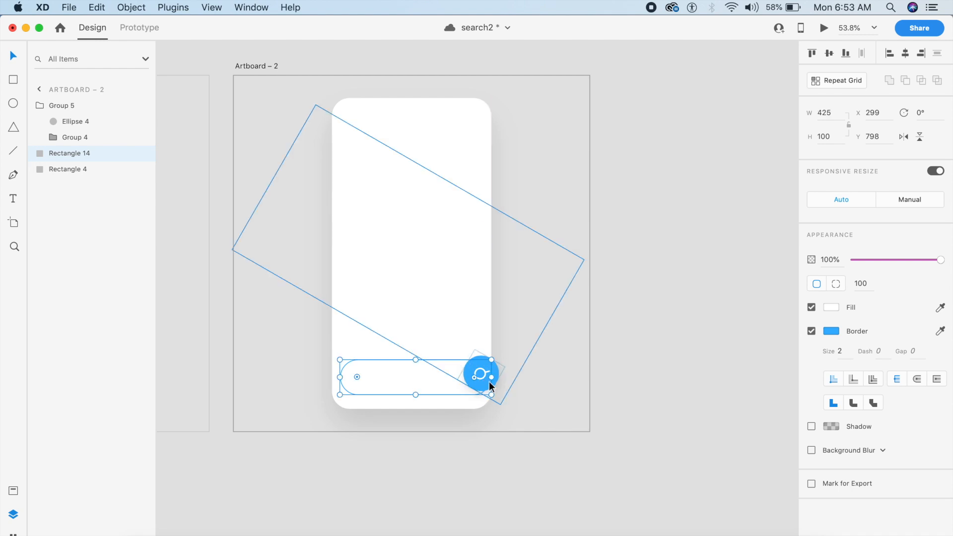
- Nudge the blue-bordered search bar upward until it lines up vertically with the search button
key(Up)
key(Up)
key(Up)
key(Up)
key(Up)
key(Up)
key(Up)
key(Up)
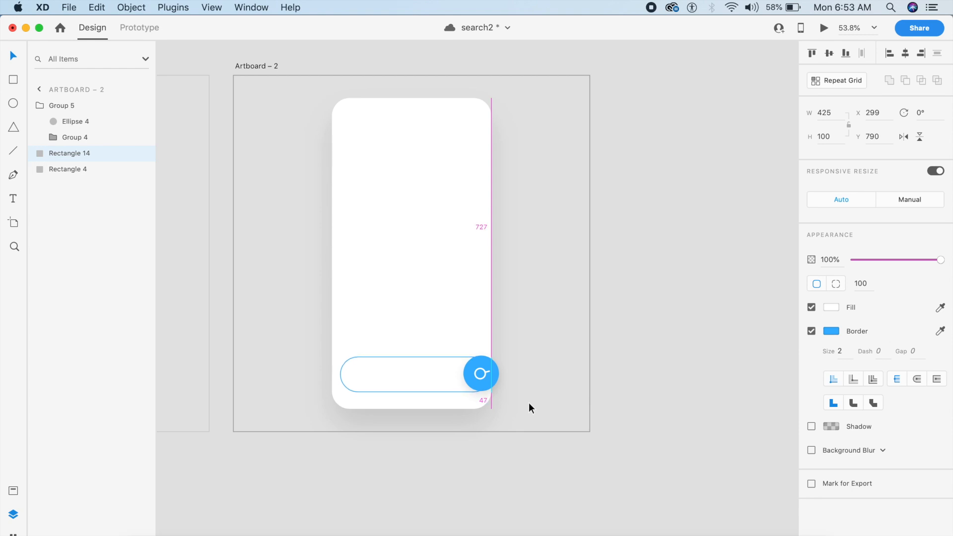
key(Up)
click(542, 403)
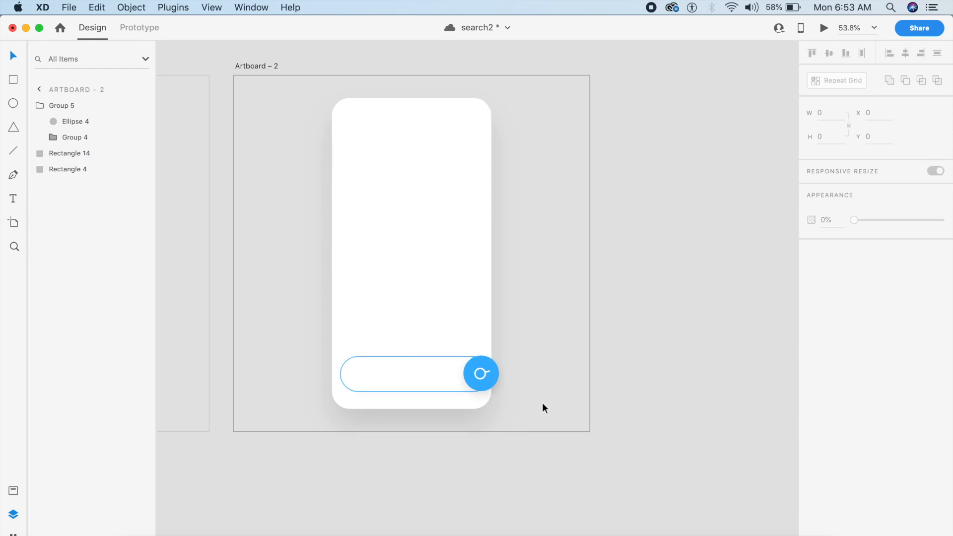
- Rotate the magnifier icon inside the search button on Artboard – 2 clockwise until its handle points down and slightly outward
double_click(484, 375)
double_click(484, 375)
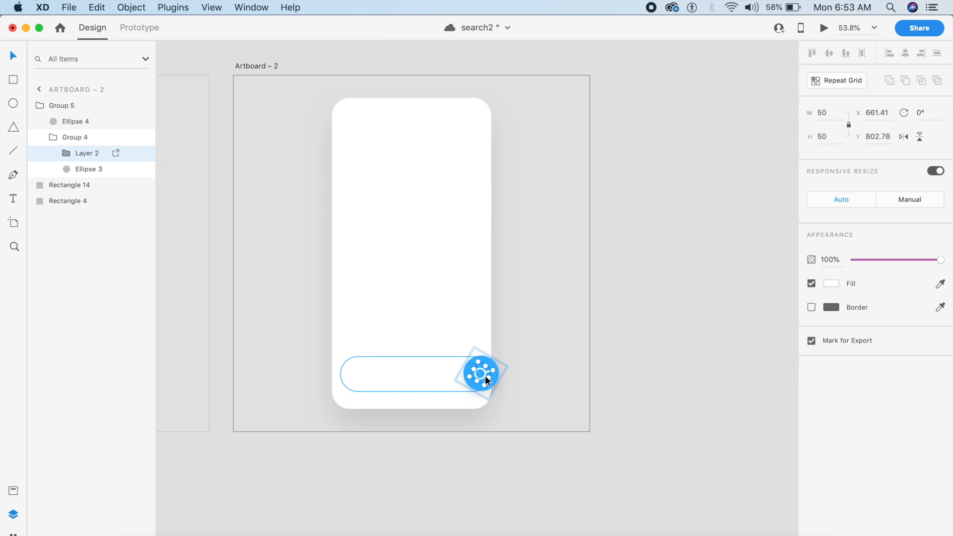
scroll(485, 374, up, 5)
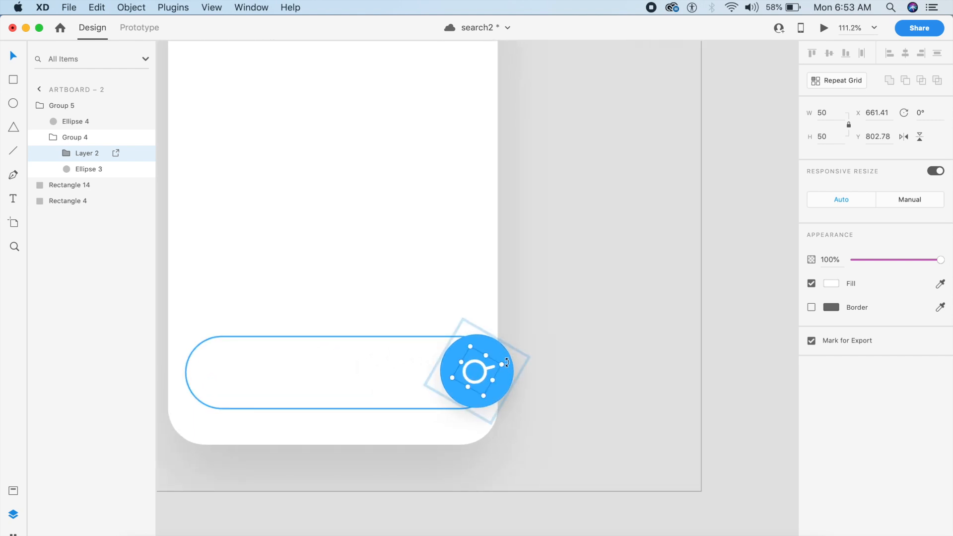
drag(507, 362, 492, 393)
click(555, 403)
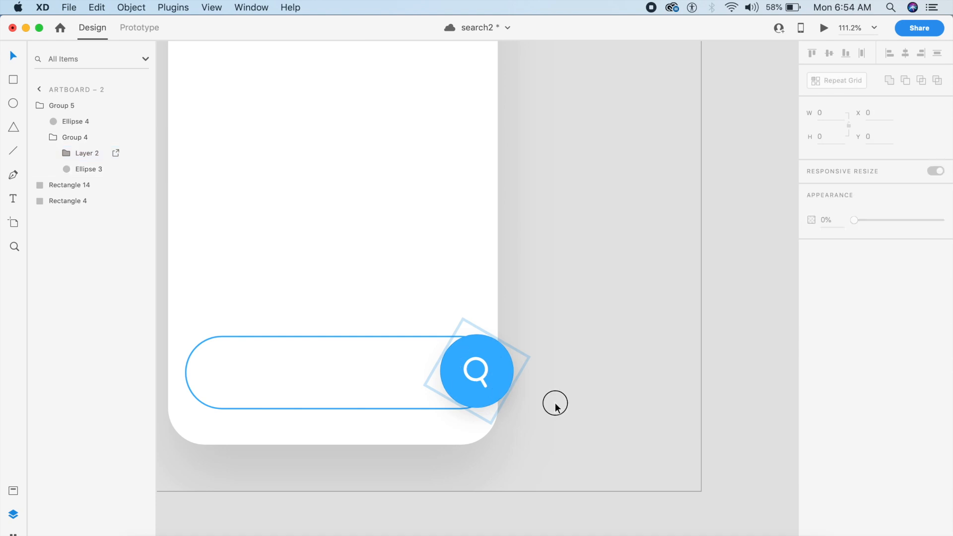
- In prototype mode, link the search button group on Artboard – 1 to Artboard – 2
scroll(555, 403, down, 5)
scroll(555, 403, down, 3)
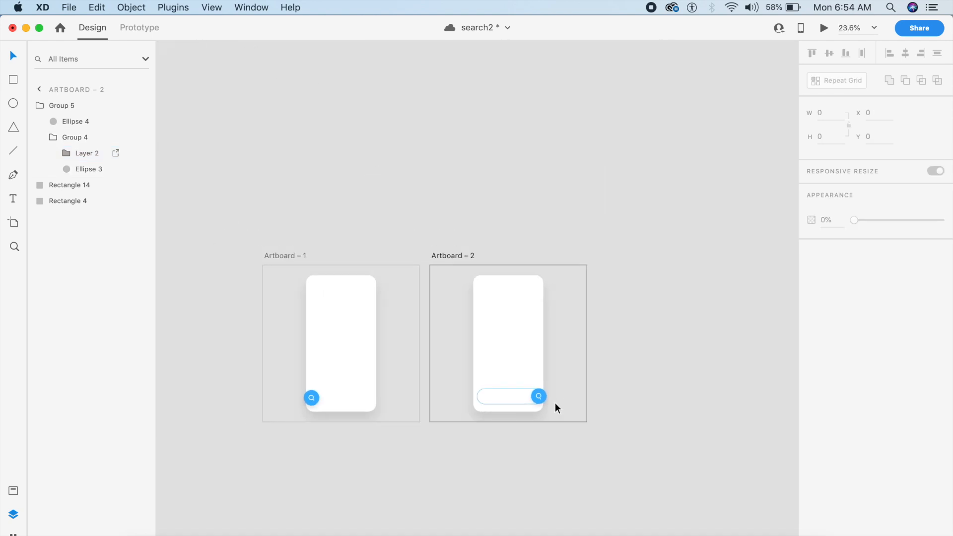
click(132, 23)
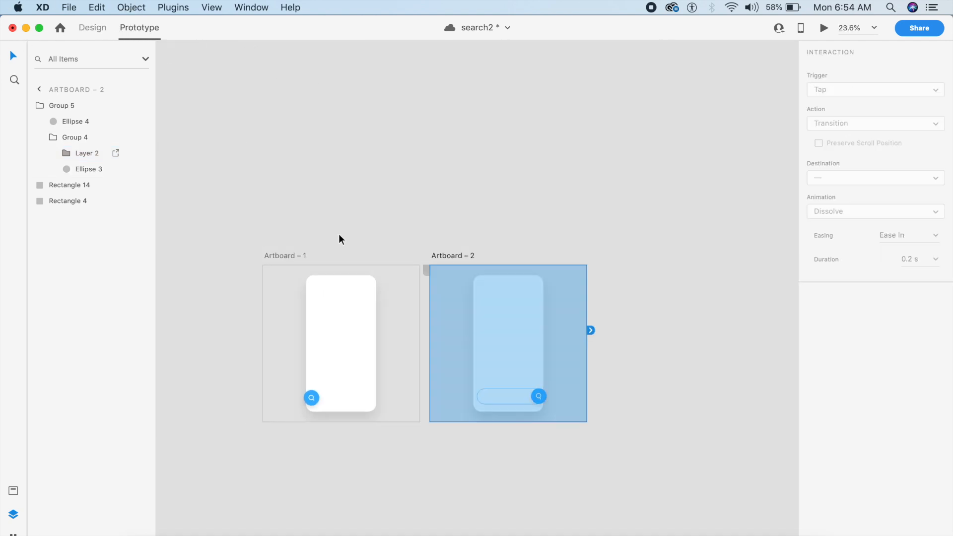
double_click(314, 399)
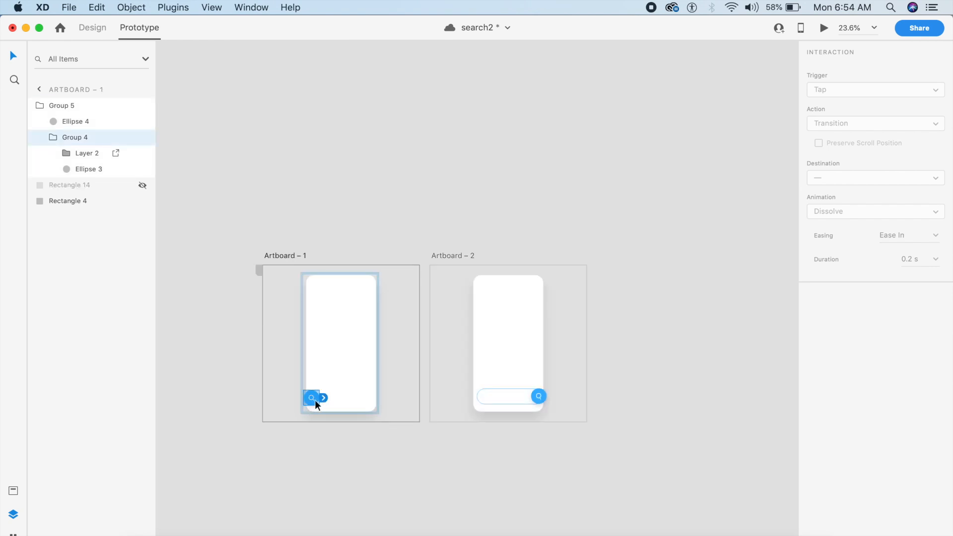
drag(323, 403, 485, 362)
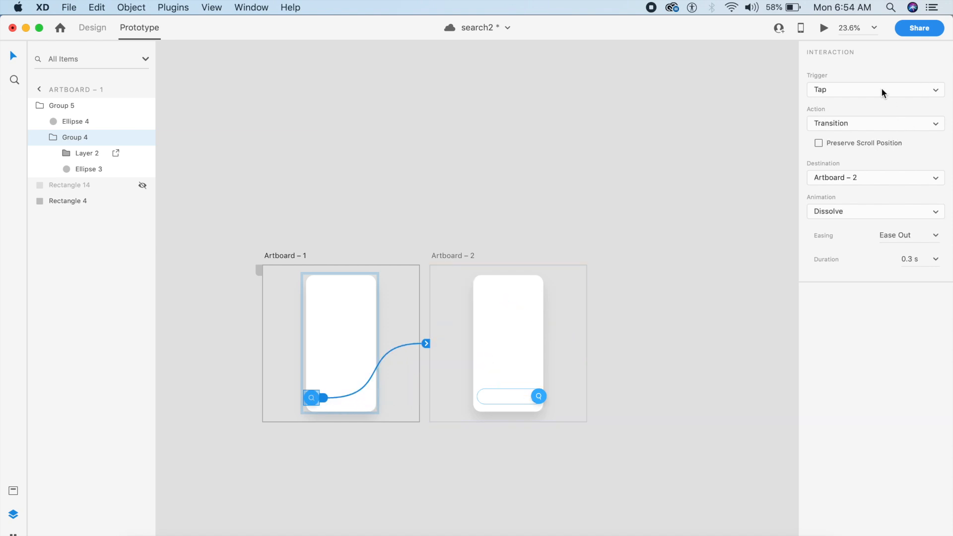
- Set the link's interaction to a tap-triggered Auto-Animate with Ease In-Out easing and a 0.6 s duration
click(881, 88)
click(879, 114)
click(882, 128)
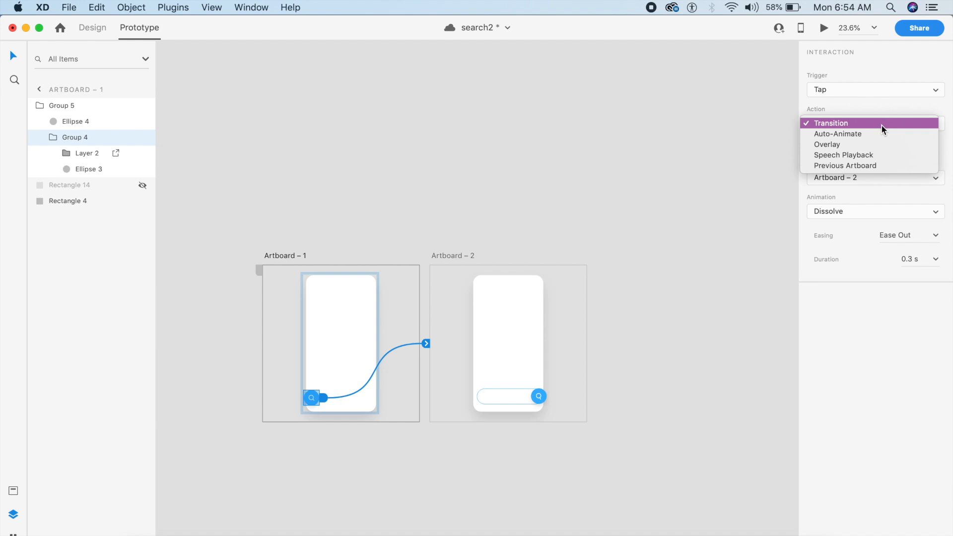
click(859, 134)
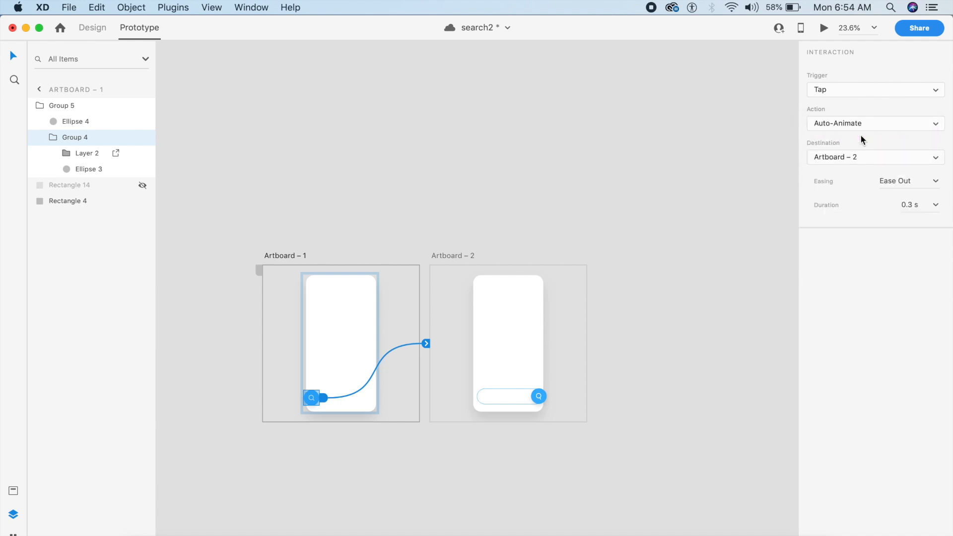
click(935, 182)
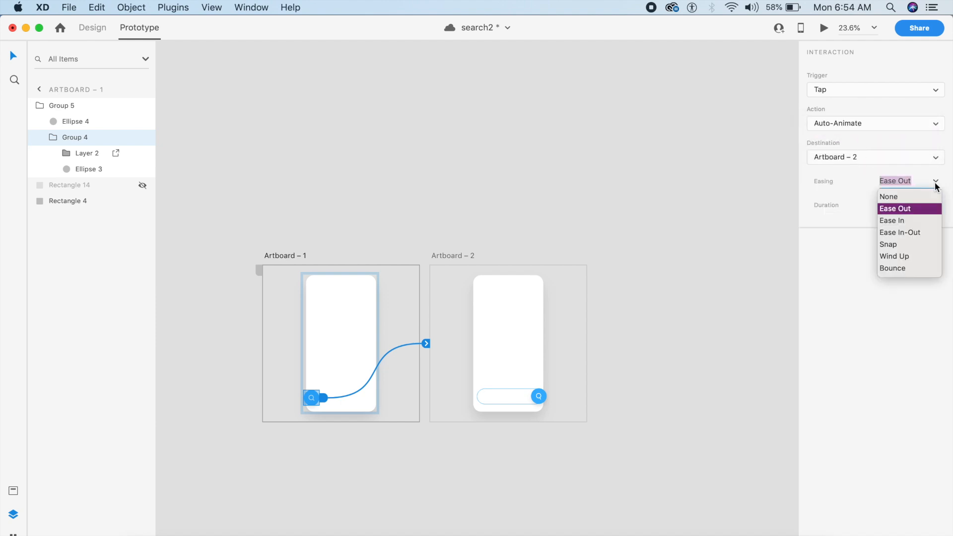
click(906, 233)
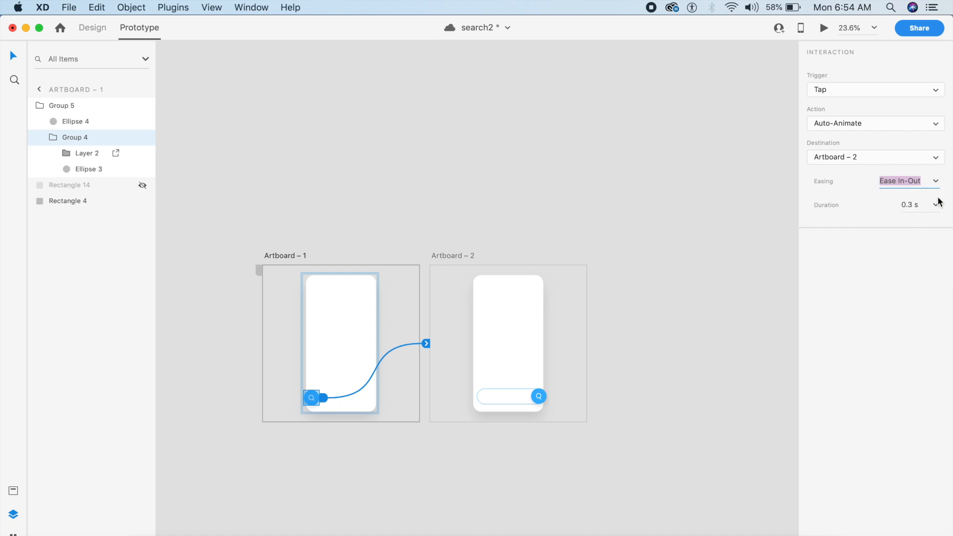
click(937, 205)
click(918, 245)
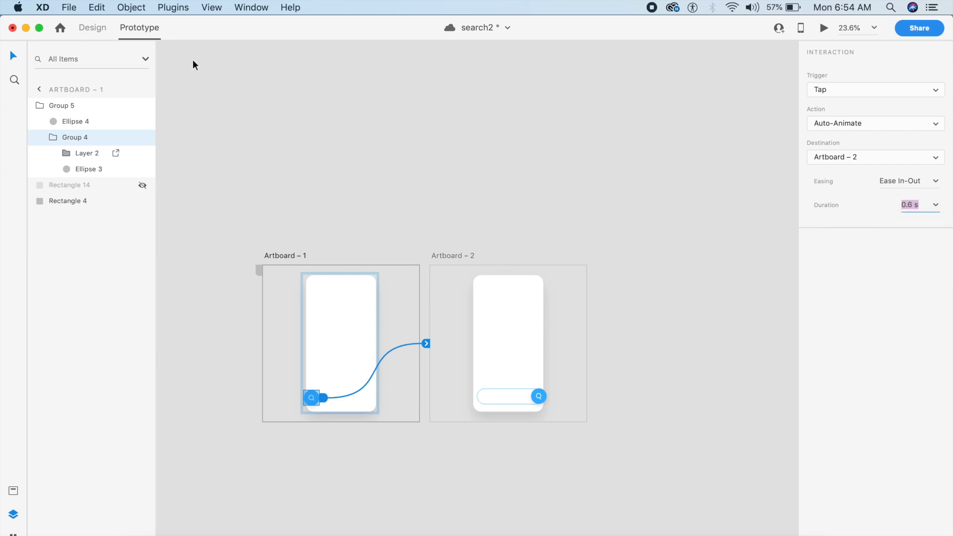
- Preview the prototype twice, triggering the search button's animation each time, and close the preview
click(824, 28)
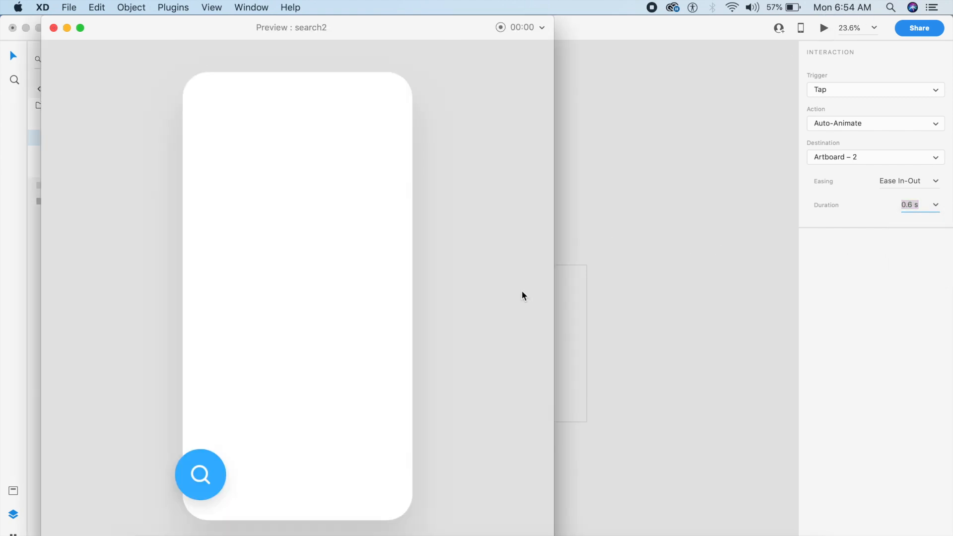
click(206, 484)
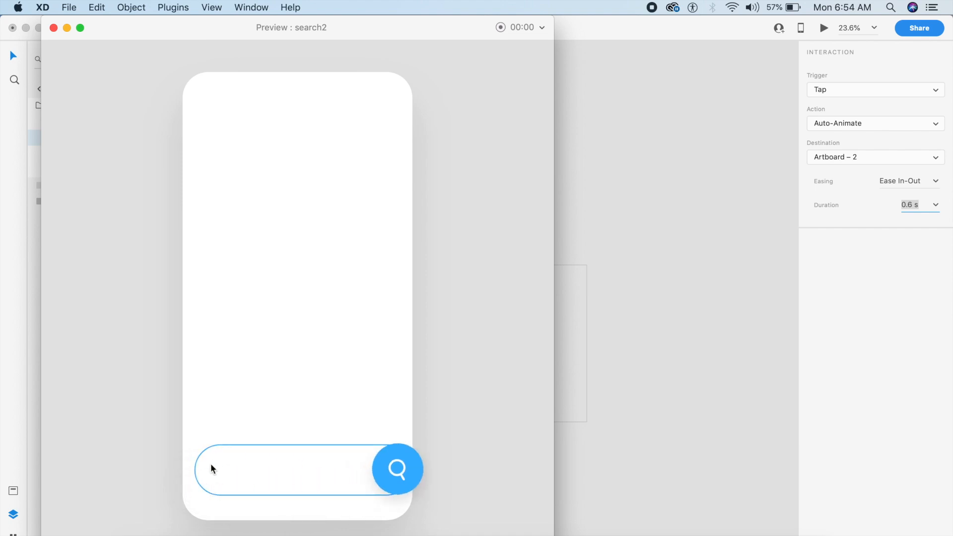
click(53, 28)
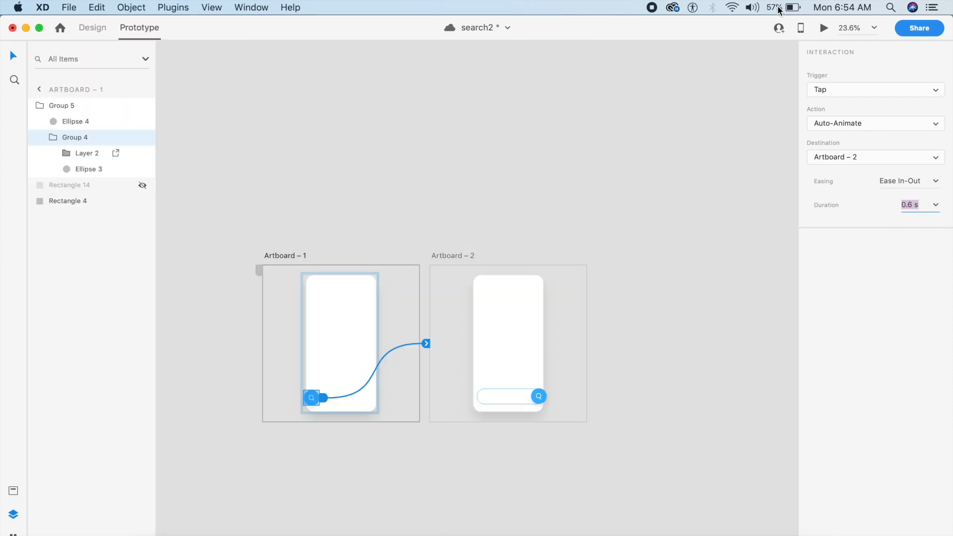
click(823, 29)
click(212, 496)
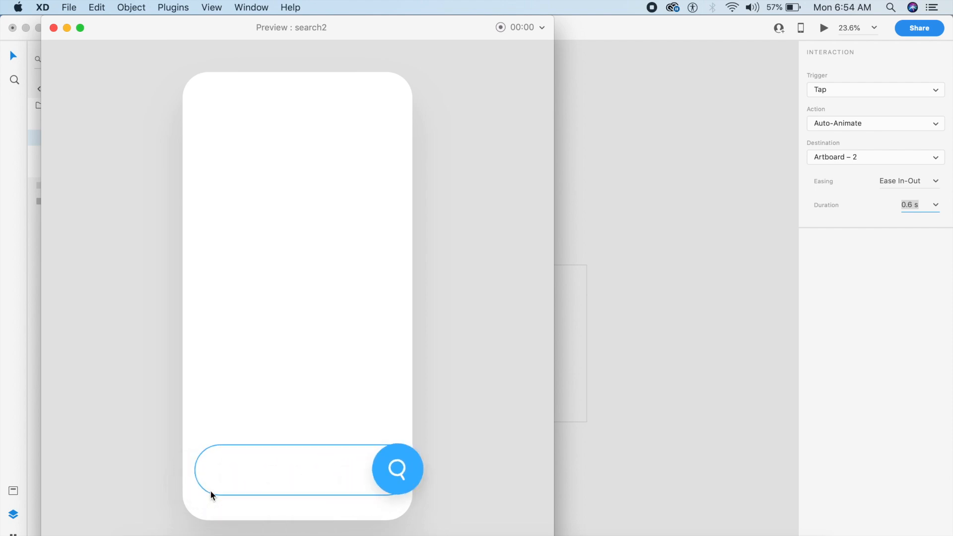
click(54, 28)
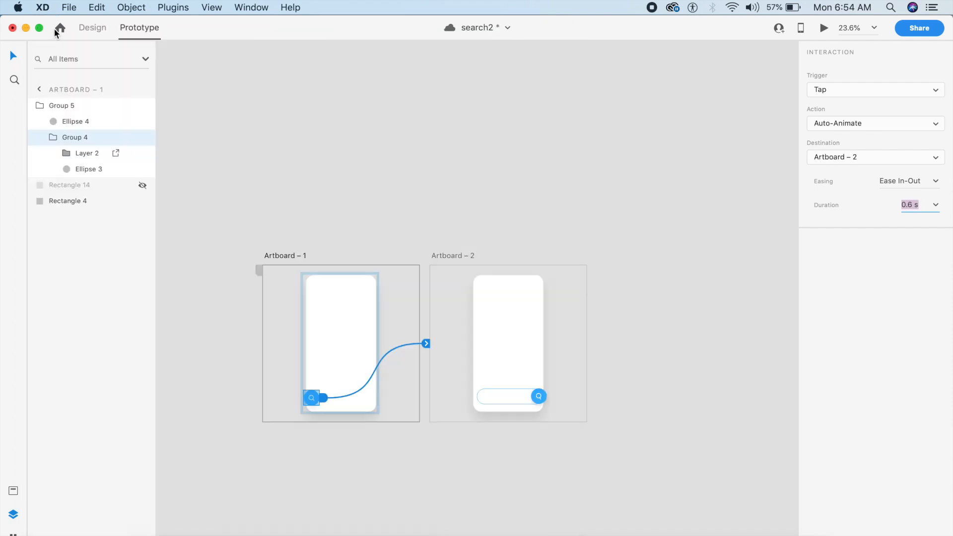
click(235, 384)
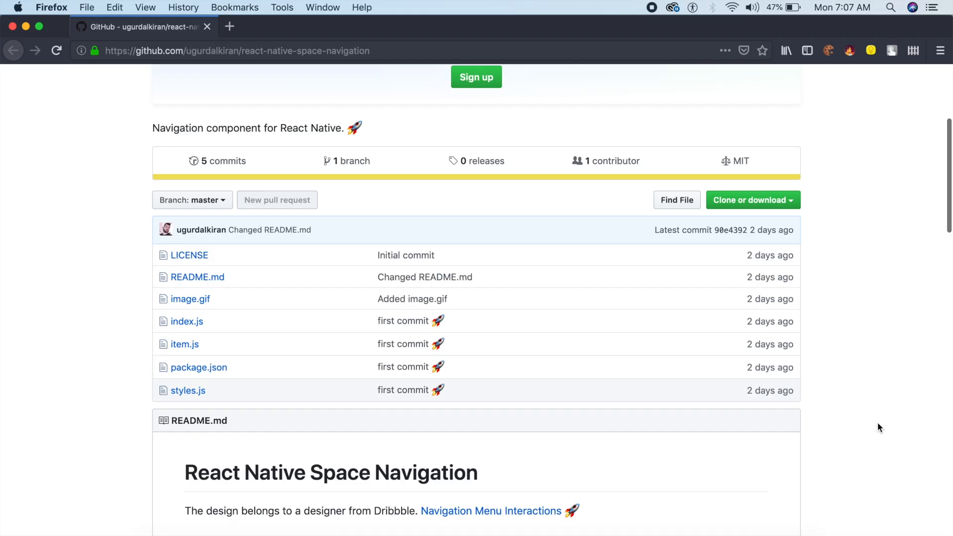
- In Firefox, examine the react-native-space-navigation GitHub repository's file list, demo image, dependencies, installation, parameters and usage sections
scroll(877, 425, up, 2)
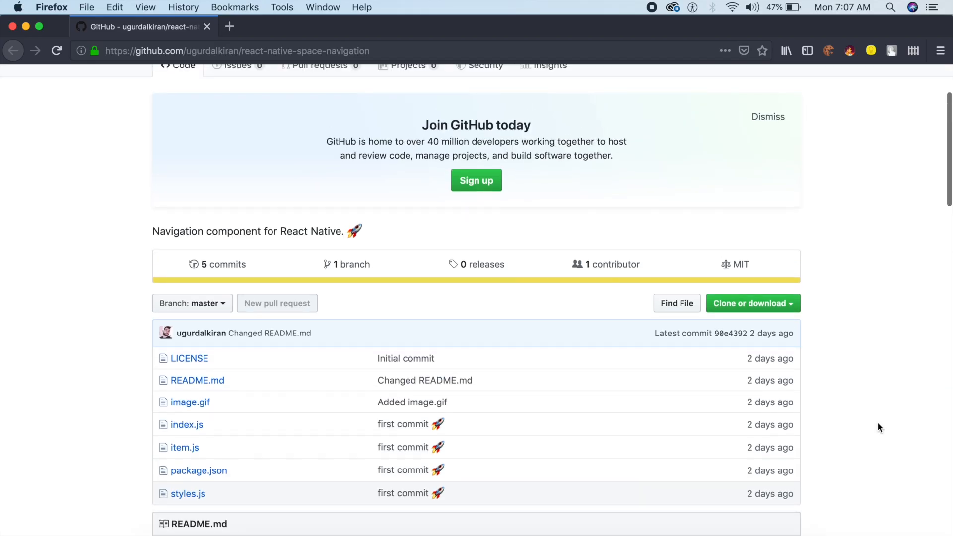
scroll(878, 424, down, 1)
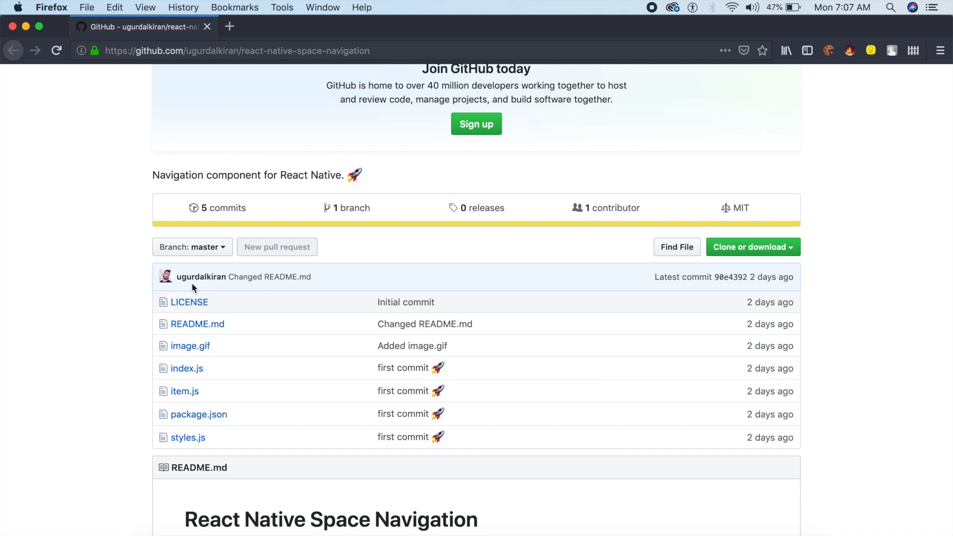
scroll(186, 284, up, 5)
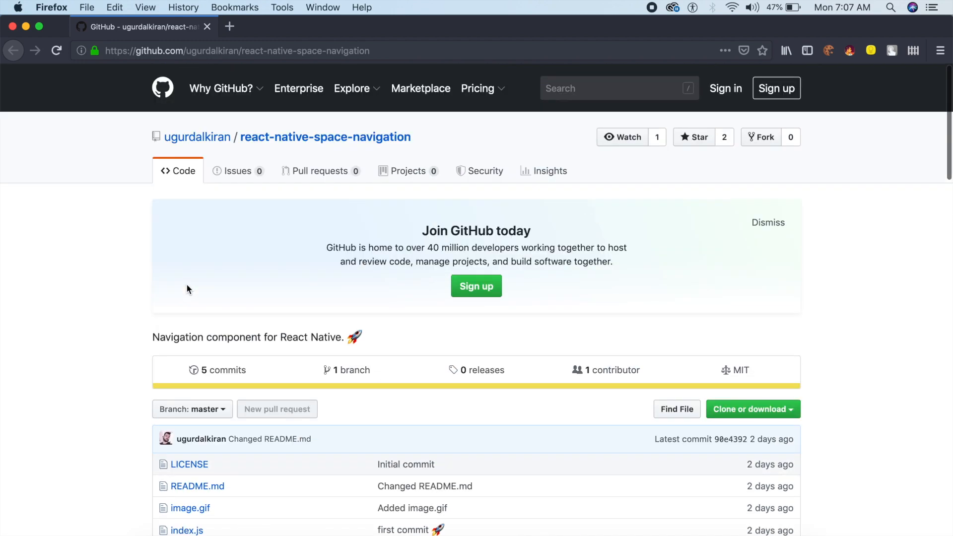
scroll(186, 284, down, 3)
scroll(186, 284, down, 10)
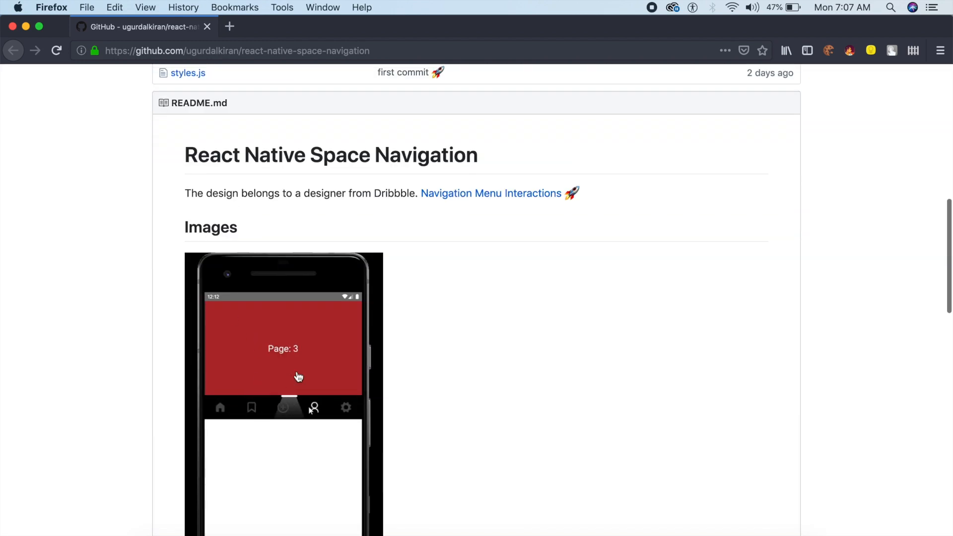
scroll(342, 356, down, 2)
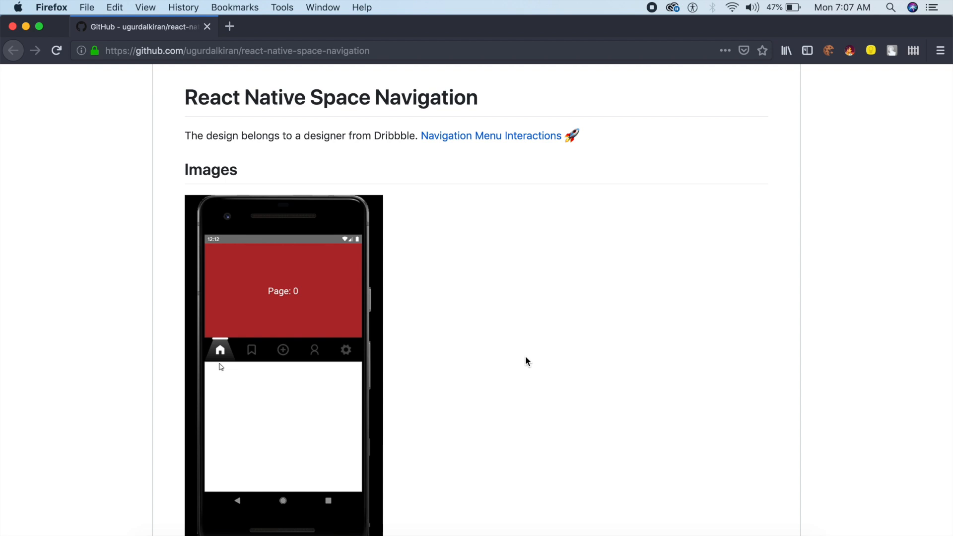
scroll(526, 361, down, 2)
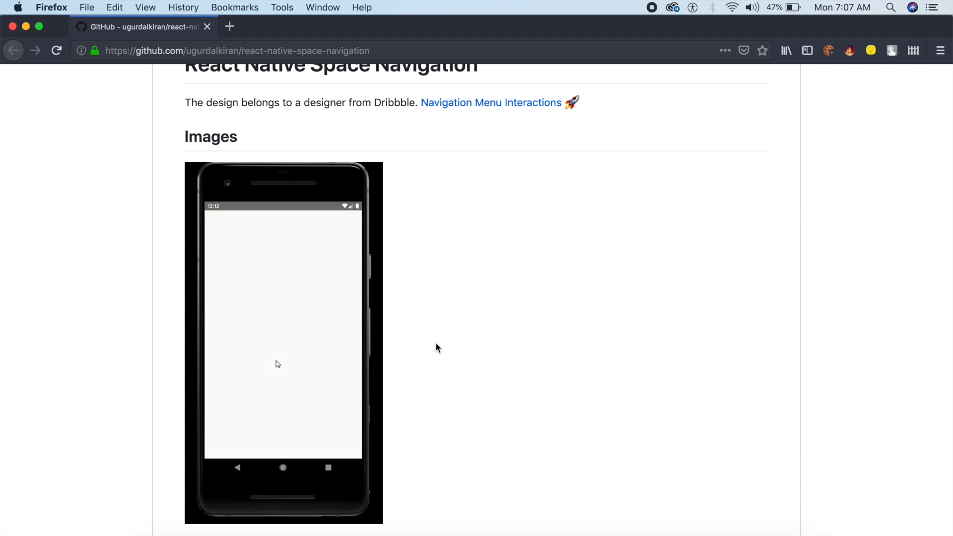
scroll(436, 342, down, 4)
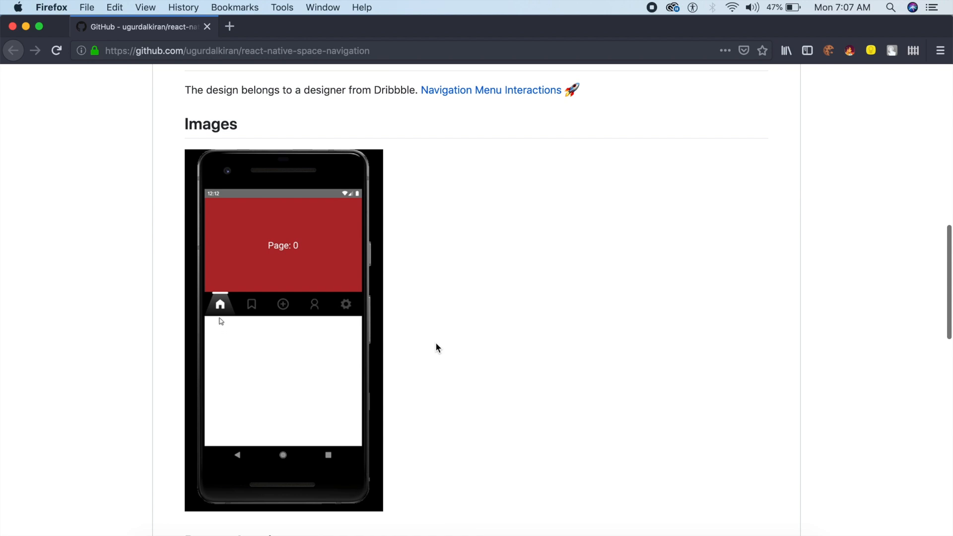
scroll(436, 337, down, 12)
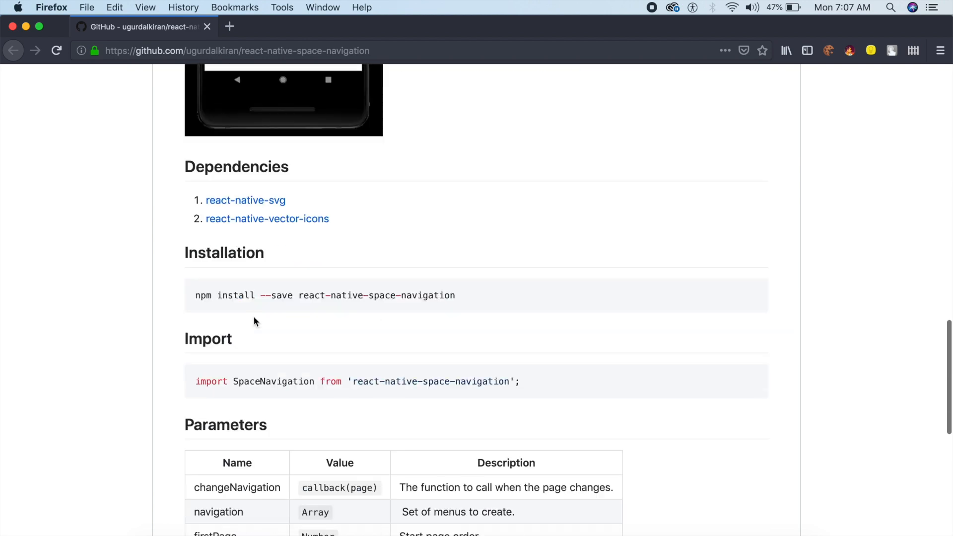
scroll(252, 303, down, 10)
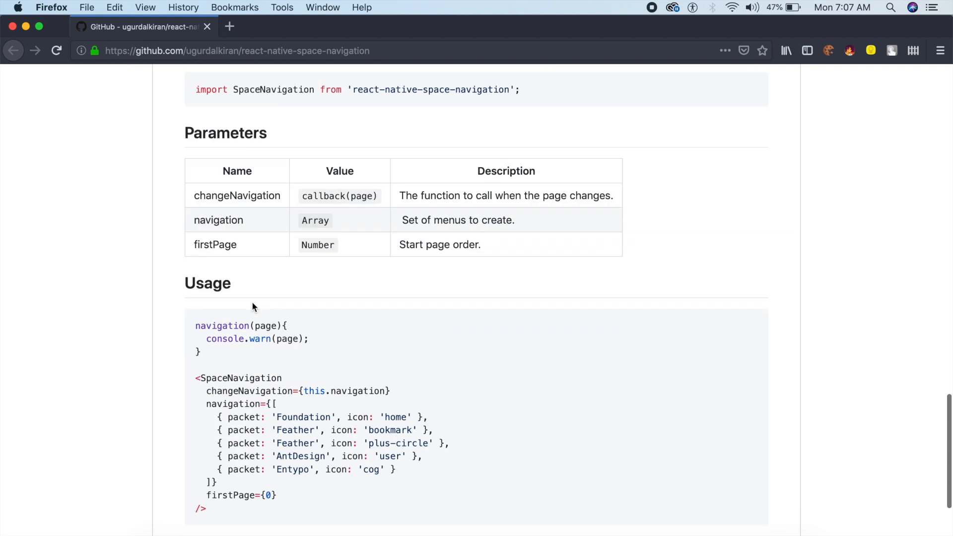
scroll(252, 301, down, 6)
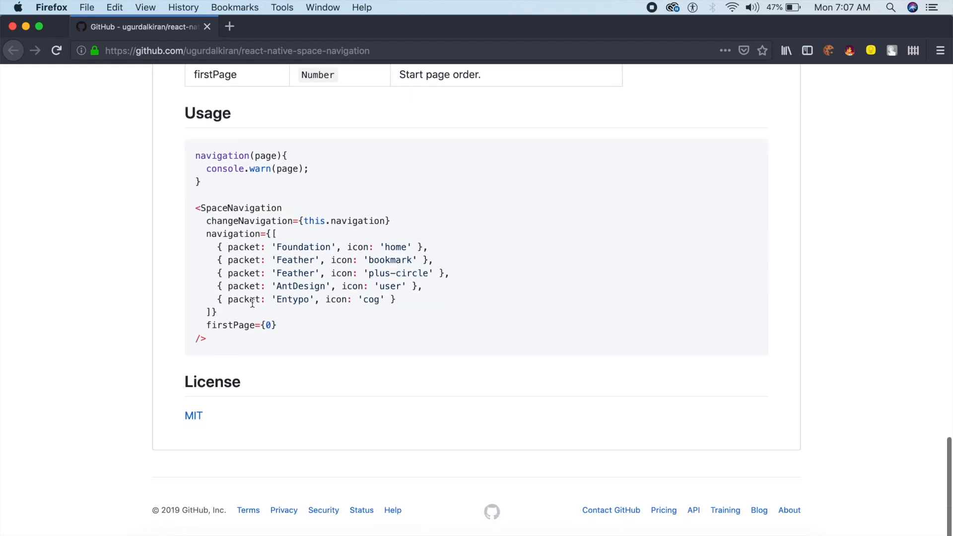
scroll(252, 303, up, 20)
scroll(252, 301, down, 4)
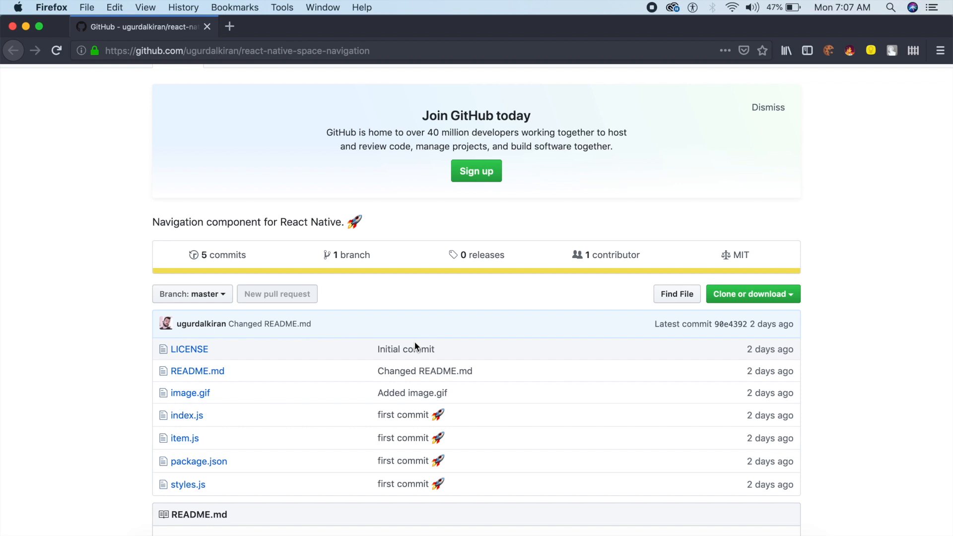
scroll(436, 317, down, 20)
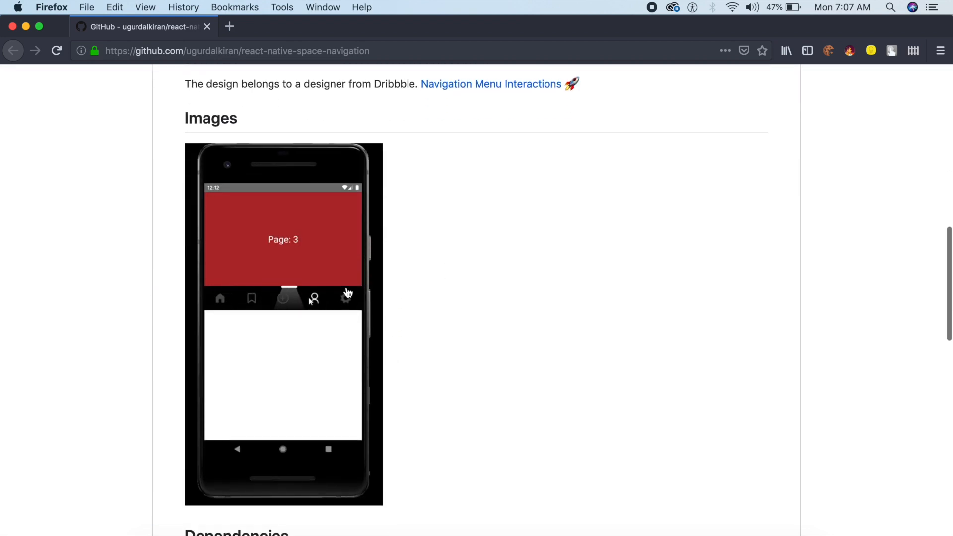
scroll(342, 296, up, 2)
scroll(348, 293, up, 19)
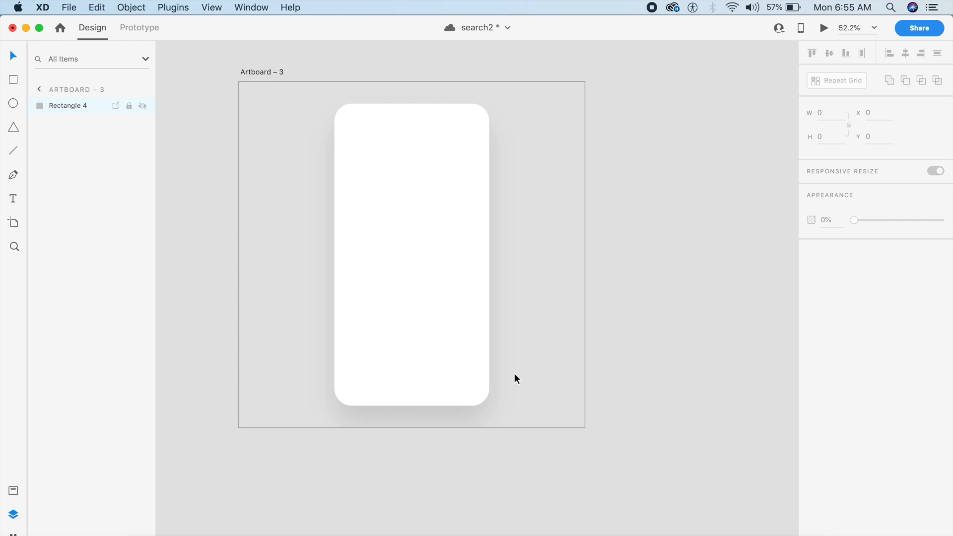
- Save the document and draw a rectangle about 393 × 82 near the bottom of the phone shape on Artboard – 3
key(super+s)
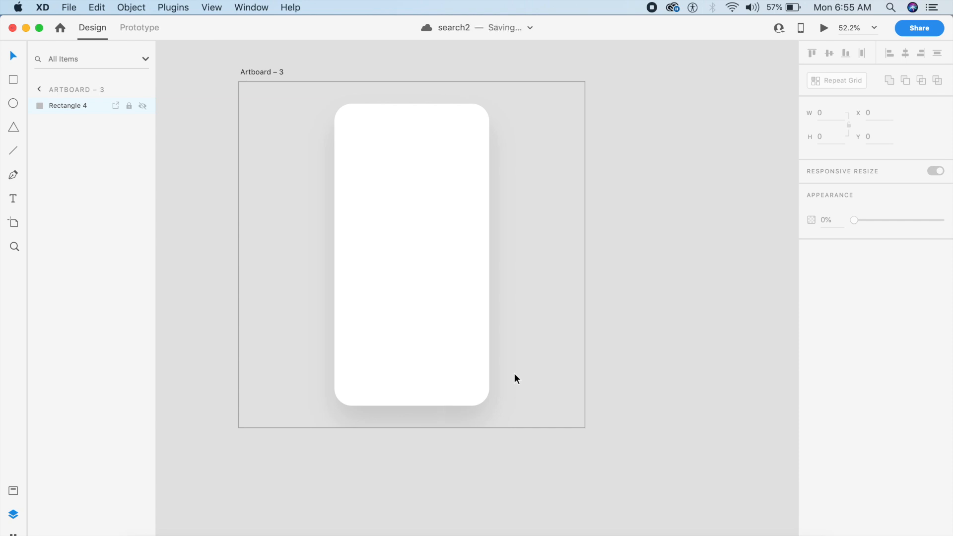
key(r)
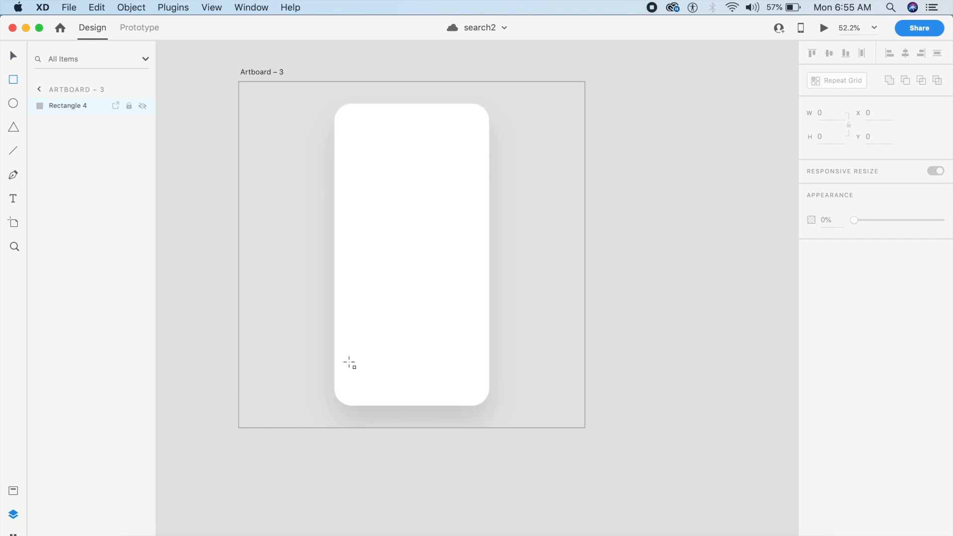
drag(346, 363, 481, 392)
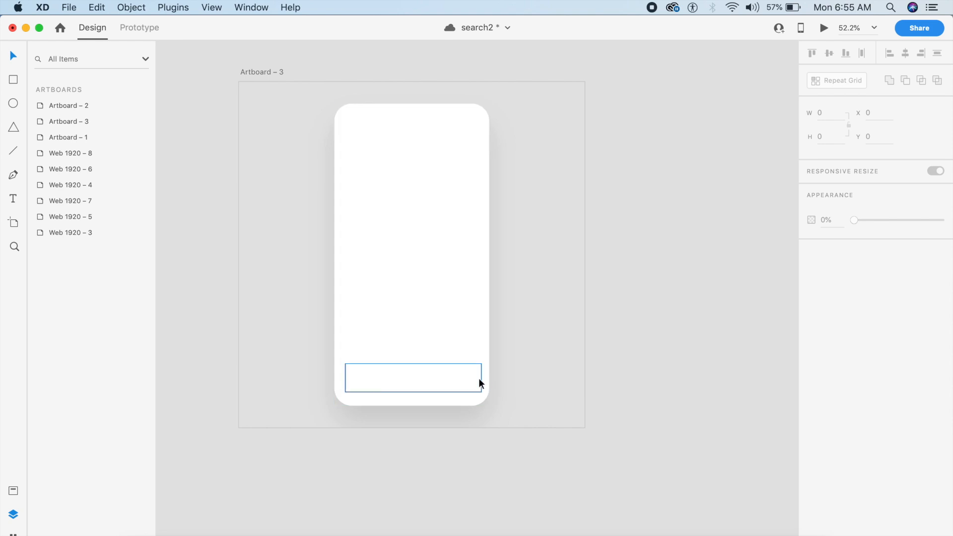
click(480, 377)
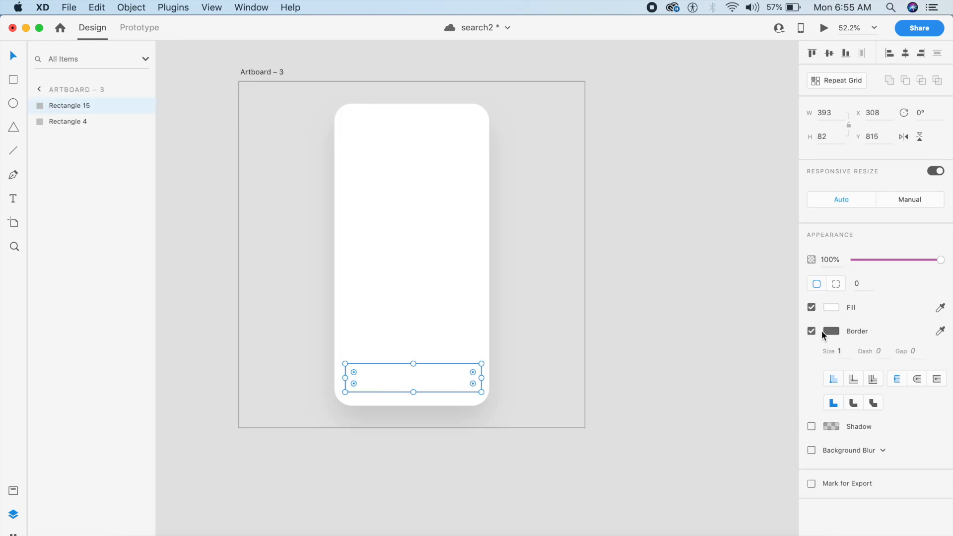
- Remove the border of the rectangle on Artboard – 3 and fill it with pink #FF5DDA
click(810, 331)
click(830, 308)
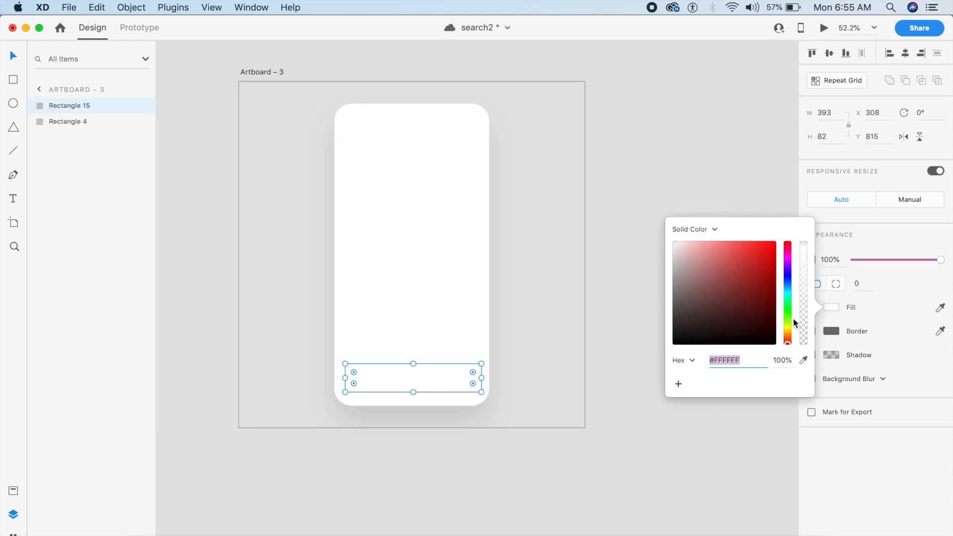
drag(790, 277, 738, 241)
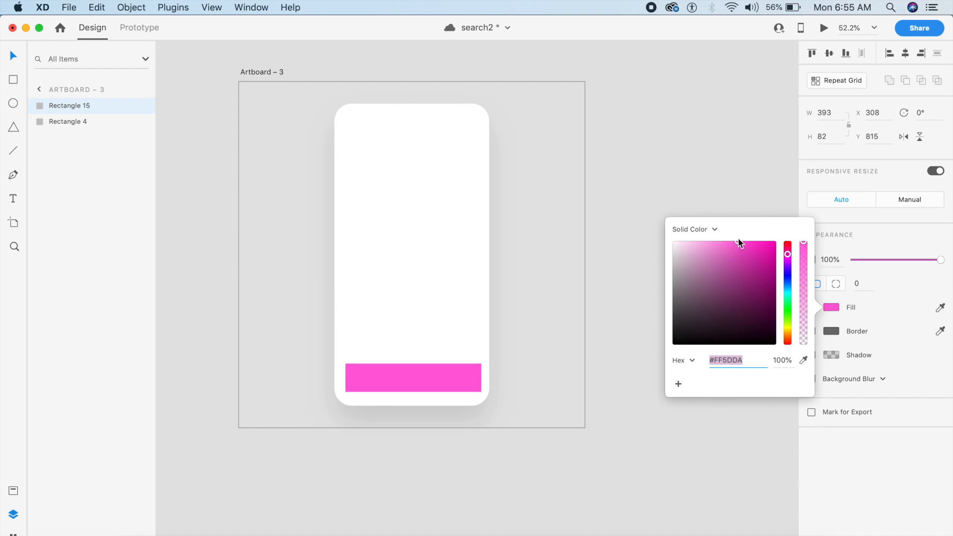
click(549, 352)
scroll(567, 334, down, 1)
scroll(567, 335, left, 1)
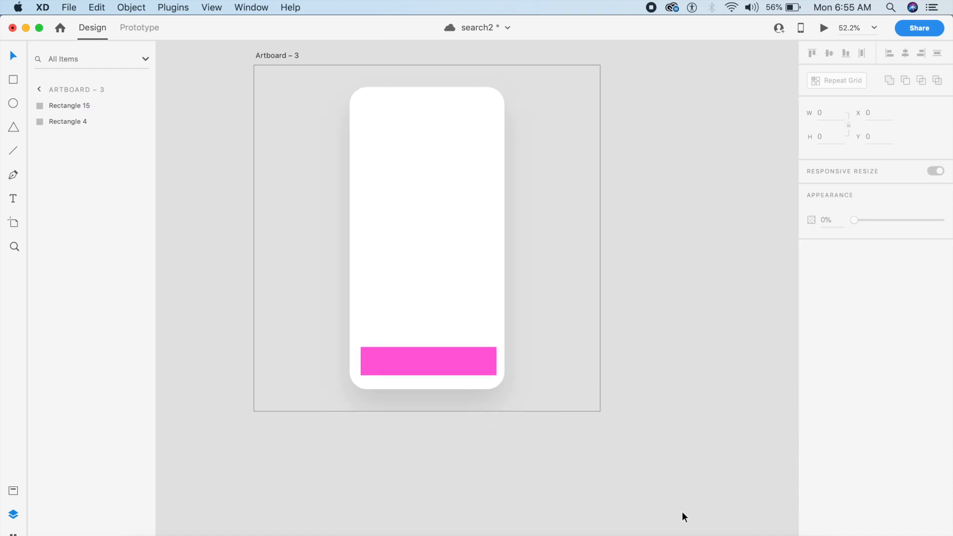
- Paste the search icon onto Artboard – 3, lock its aspect ratio and set its width to 50
scroll(439, 426, up, 3)
scroll(438, 427, right, 1)
scroll(439, 427, down, 3)
scroll(439, 427, left, 1)
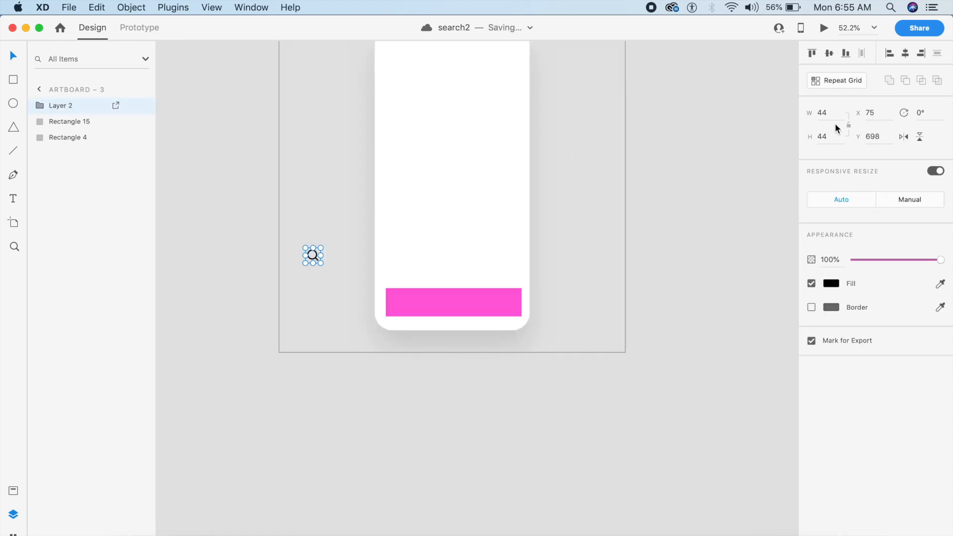
click(847, 123)
click(836, 116)
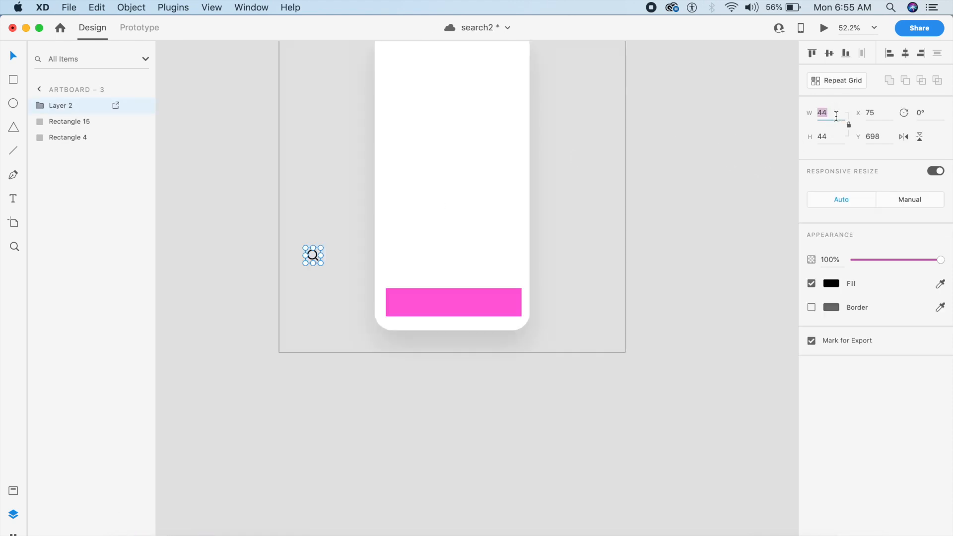
text(50)
key(Return)
- Move the search icon onto the left end of the pink bar and change its fill to white
click(312, 259)
drag(315, 263, 405, 309)
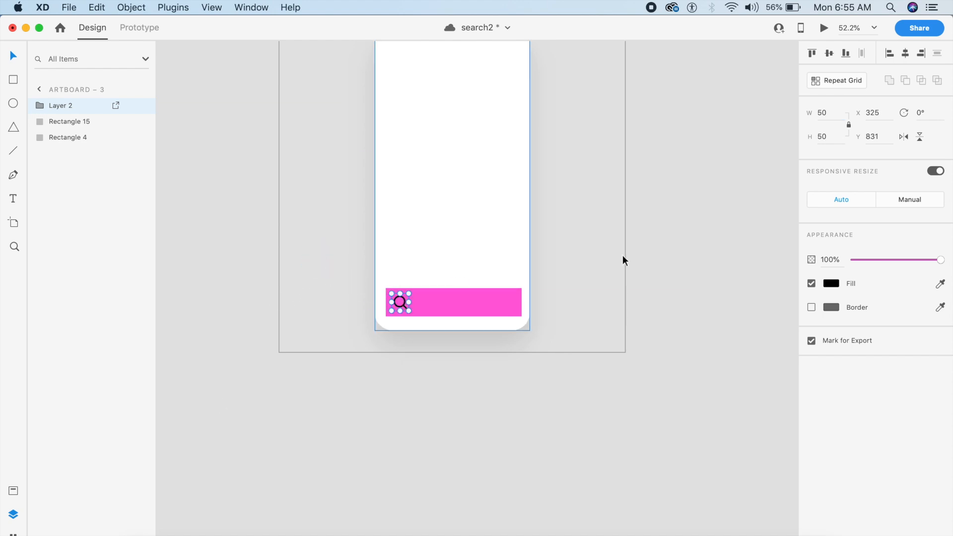
click(831, 284)
drag(732, 252, 577, 169)
click(618, 410)
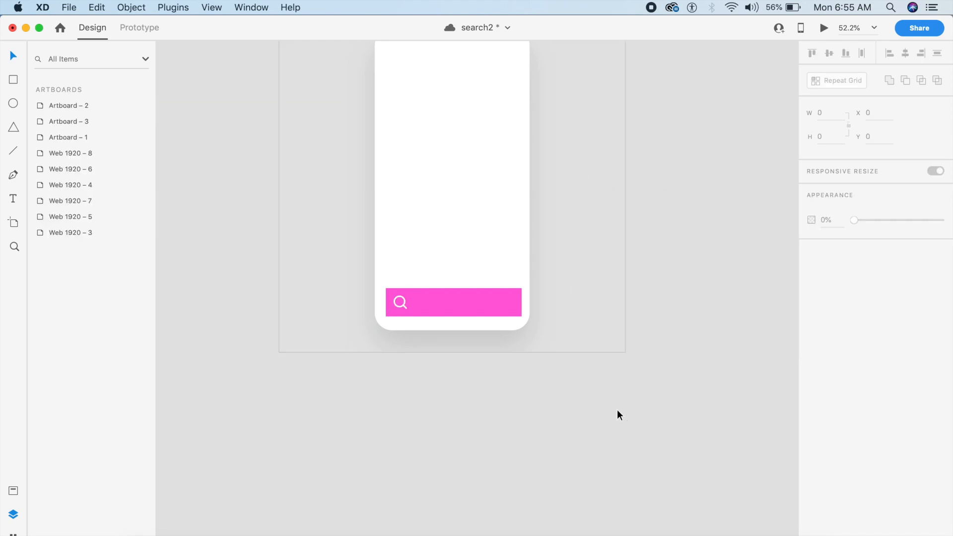
- Duplicate the pink bar and place the copy directly above the original, at about Y 675
scroll(618, 410, up, 1)
scroll(618, 410, left, 1)
scroll(617, 410, up, 3)
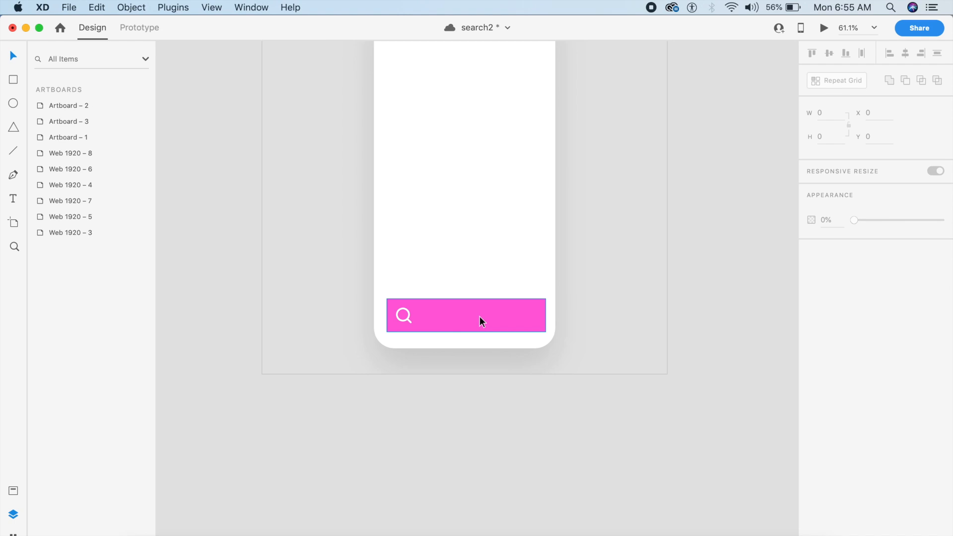
drag(479, 317, 478, 260)
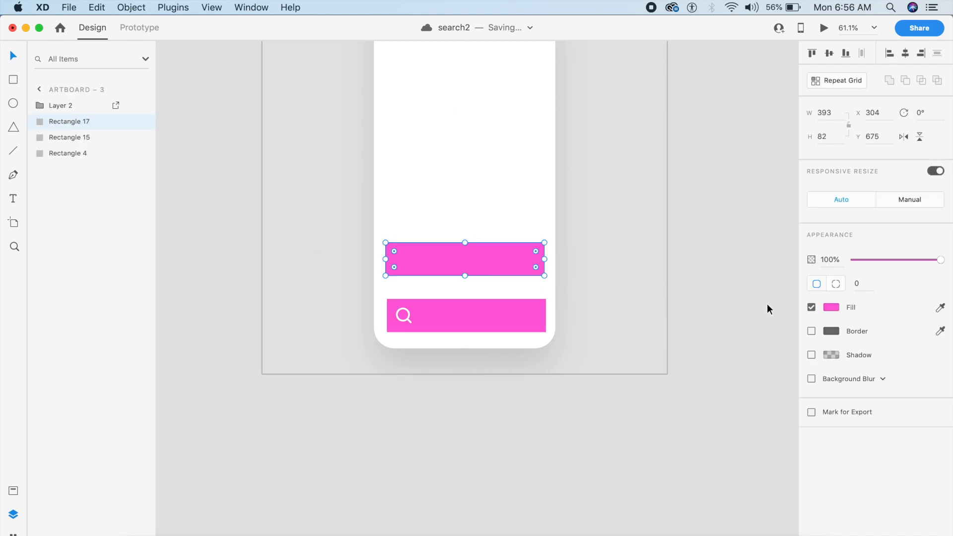
- Give the copied bar individual corner radii of 50 at the bottom left and 10 at the other three corners
click(836, 286)
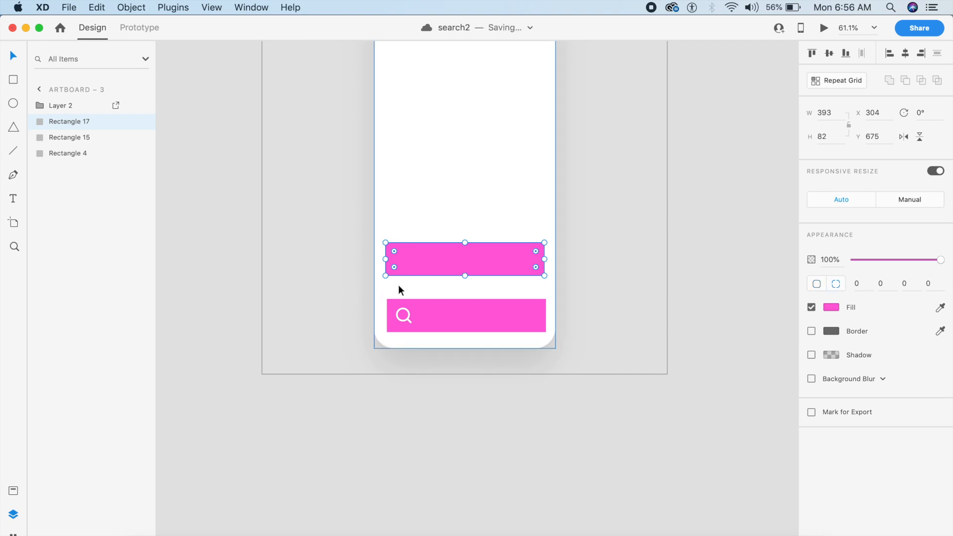
click(866, 288)
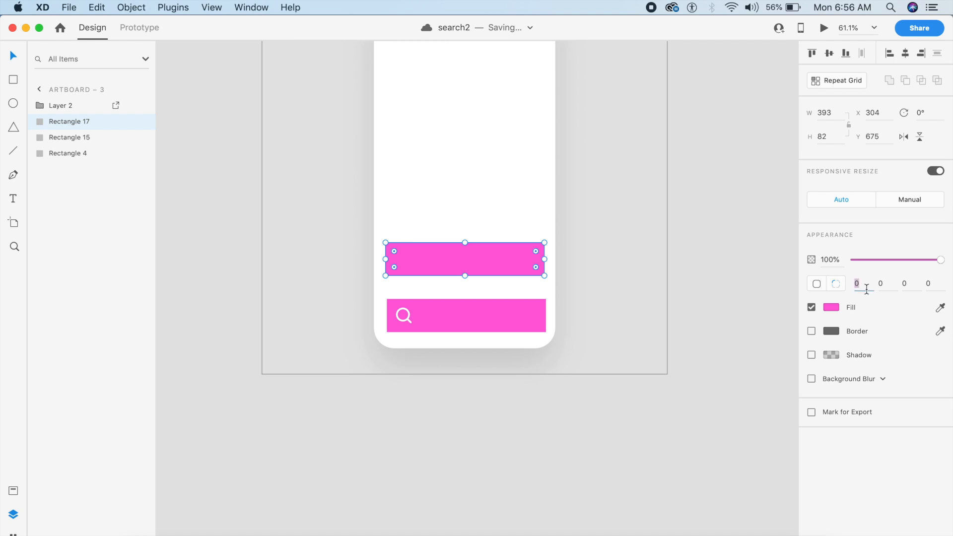
click(931, 284)
text(50)
key(Return)
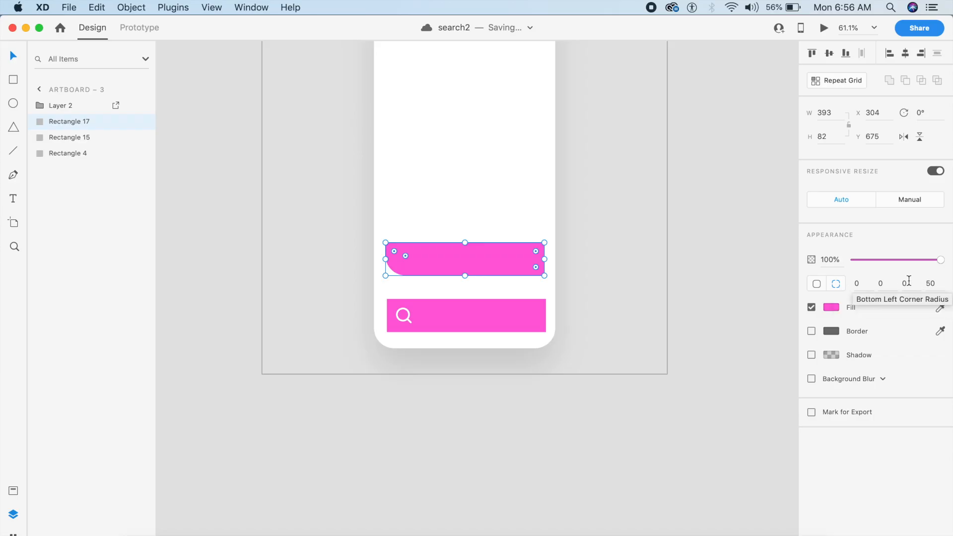
click(856, 283)
text(1)
click(893, 284)
text(1)
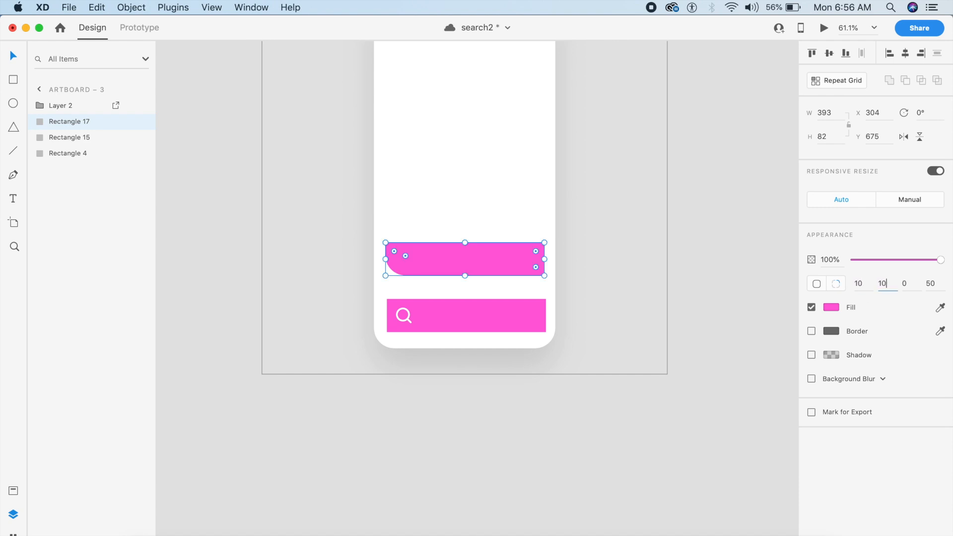
click(902, 283)
text(1)
click(724, 280)
- Shrink the rounded copy to a width of 82
click(519, 266)
drag(545, 259, 436, 264)
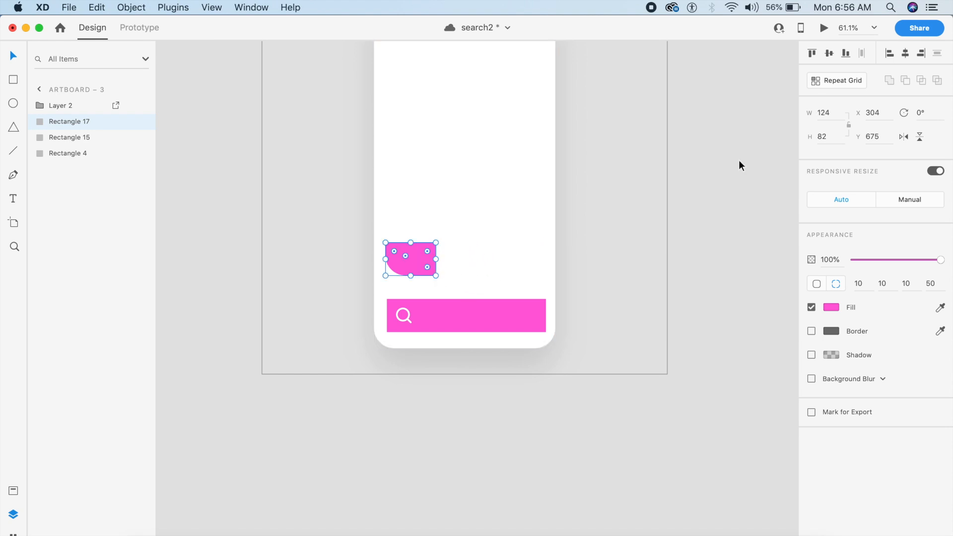
click(838, 115)
text(82)
key(Return)
key(super+z)
click(831, 113)
text(82)
key(Return)
- Move the rounded square over the left end of the pink bar and mask the bar with it
click(404, 255)
drag(409, 264, 408, 316)
shift+click(454, 314)
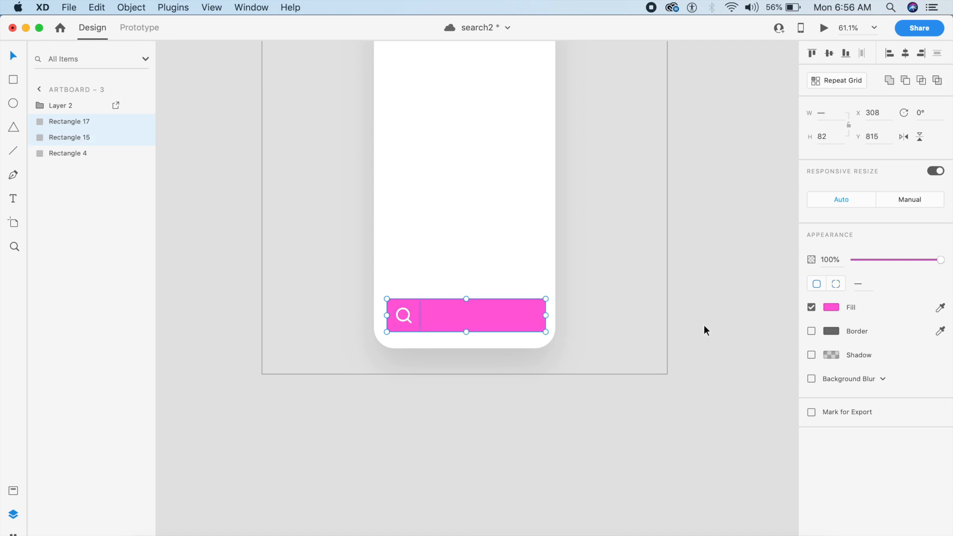
key(shift+super+m)
click(603, 331)
- Inside the mask group, shift the long pink bar left to about X 28, keeping the button area covered
scroll(603, 332, up, 2)
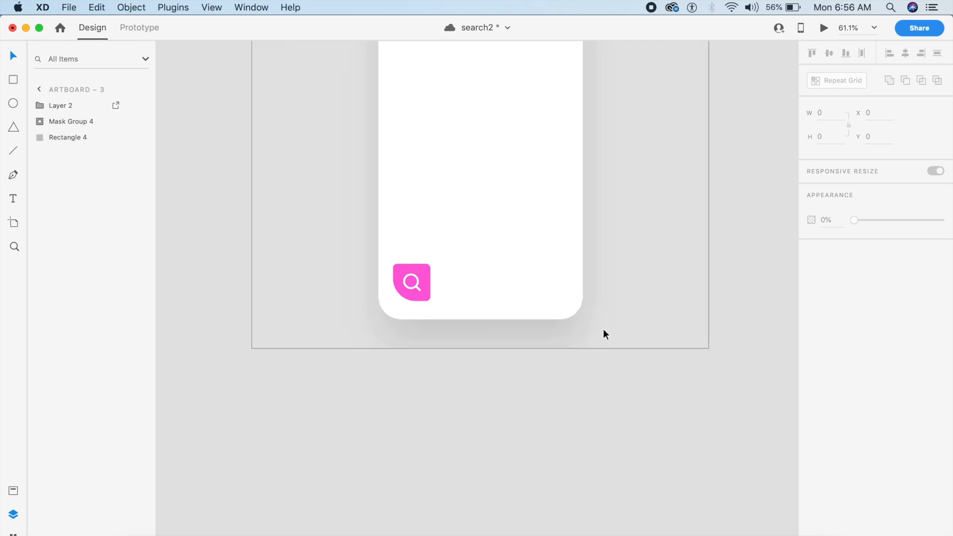
scroll(603, 332, up, 1)
click(391, 264)
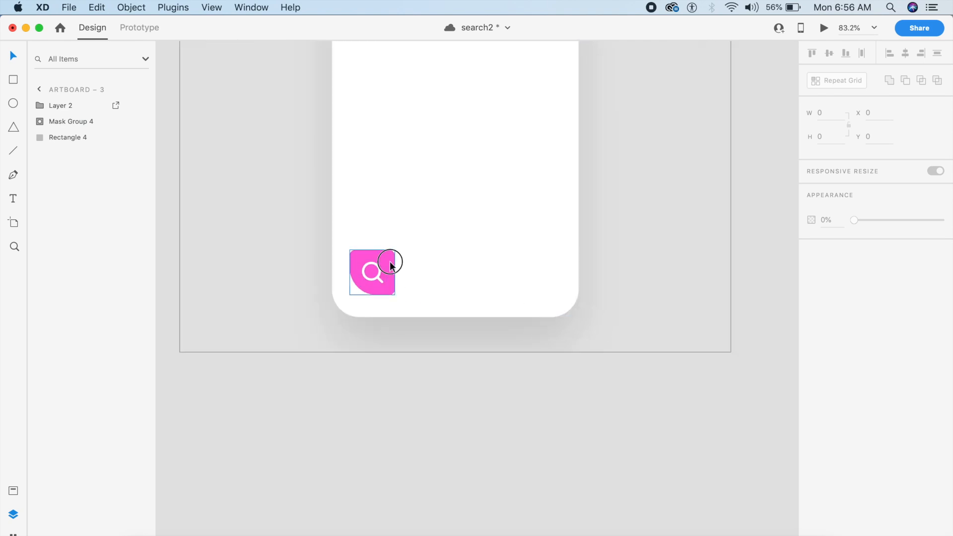
double_click(390, 264)
drag(459, 274, 304, 272)
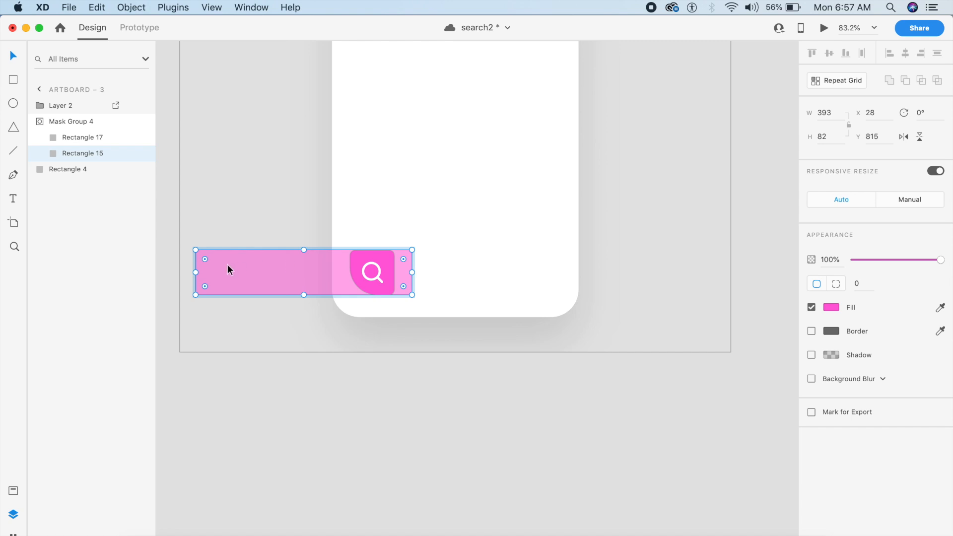
scroll(403, 282, up, 1)
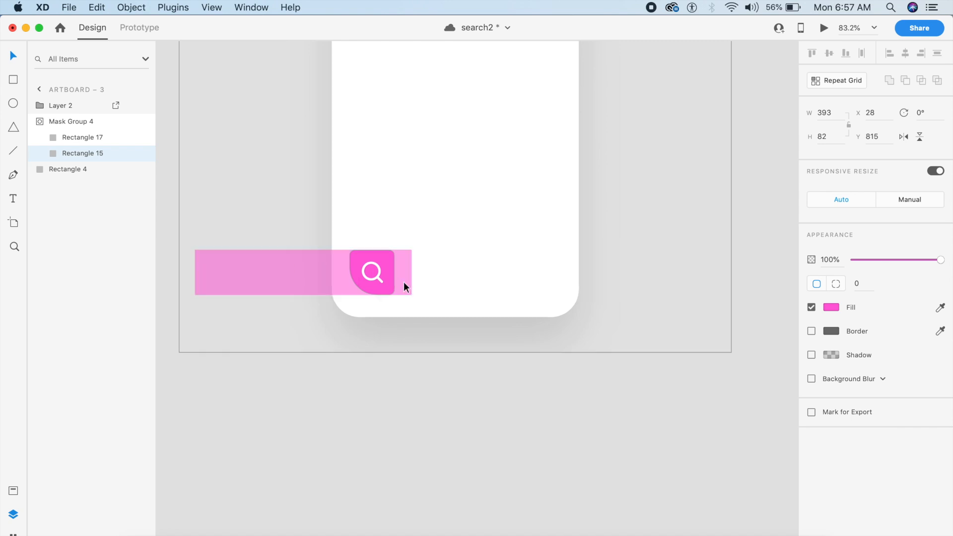
scroll(404, 281, up, 3)
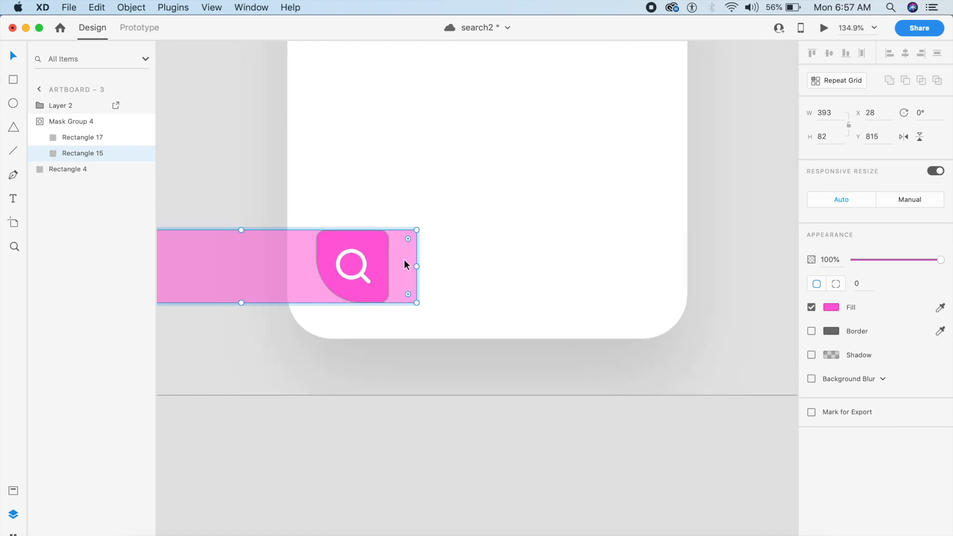
click(496, 397)
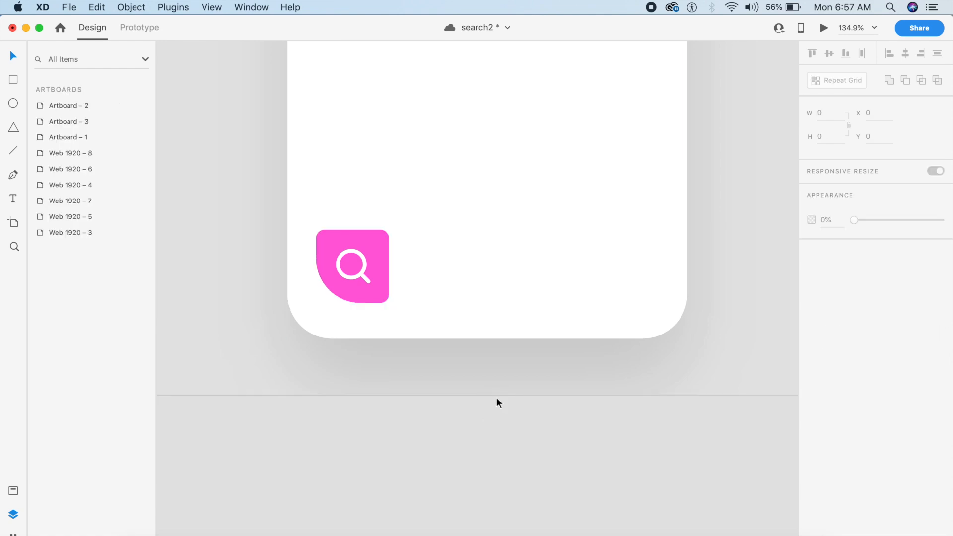
- Duplicate Artboard – 3 with its masked search button
scroll(496, 398, down, 3)
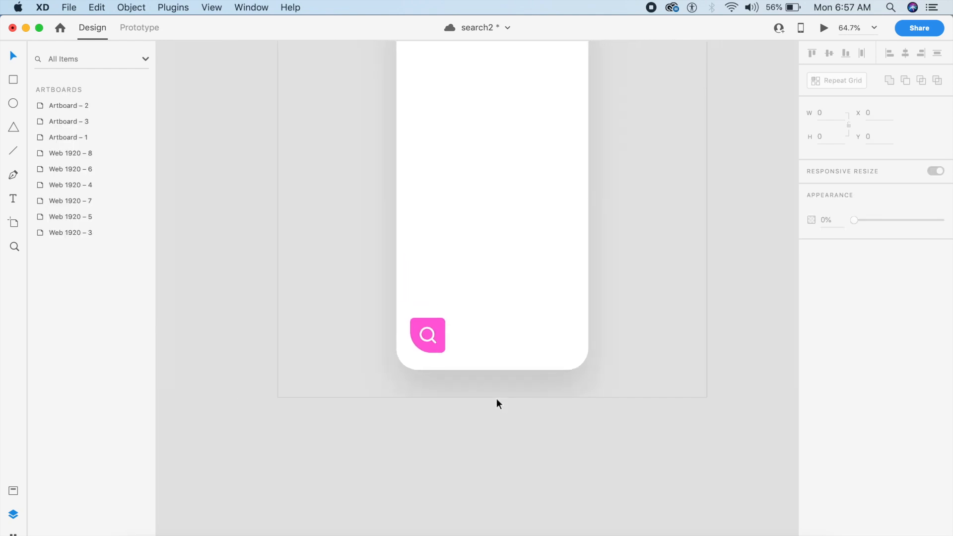
click(439, 343)
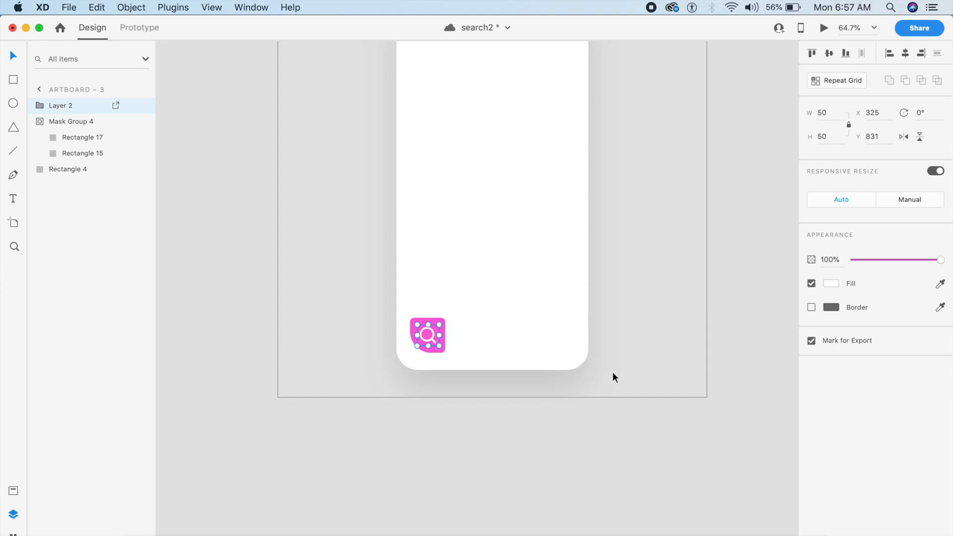
click(655, 357)
click(655, 358)
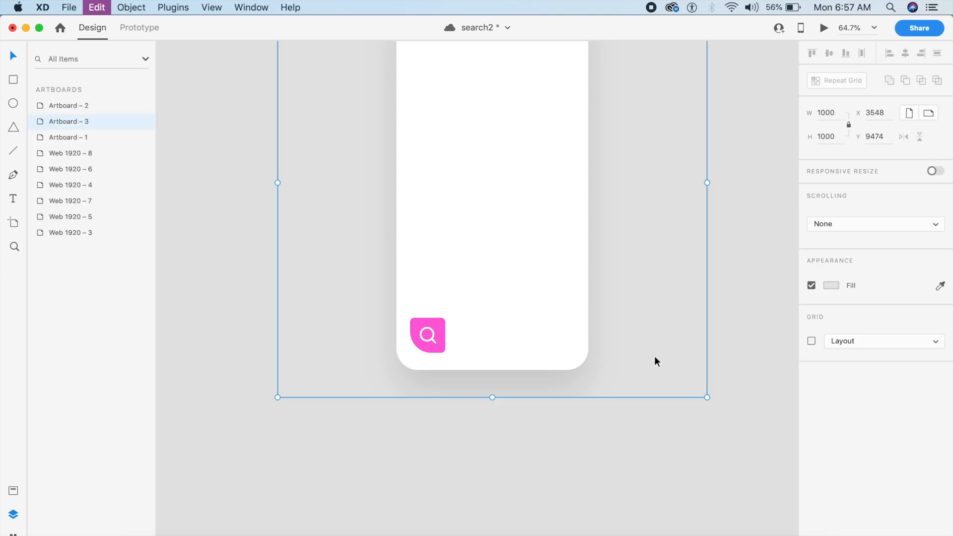
key(super+d)
- In the duplicate's mask group, move the long bar right to about X 310 and the rounded mask shape to about X 602
scroll(654, 355, up, 5)
scroll(654, 355, left, 4)
scroll(654, 355, down, 2)
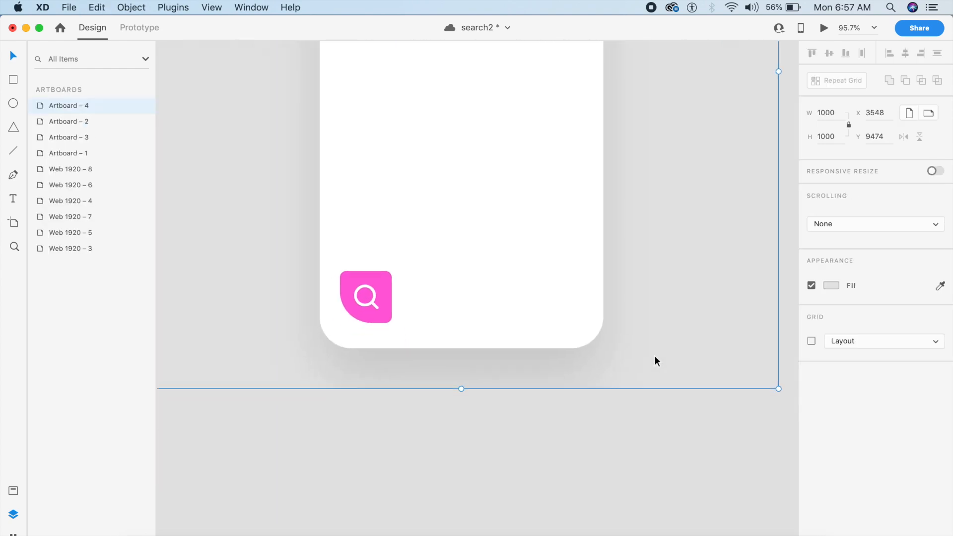
double_click(399, 283)
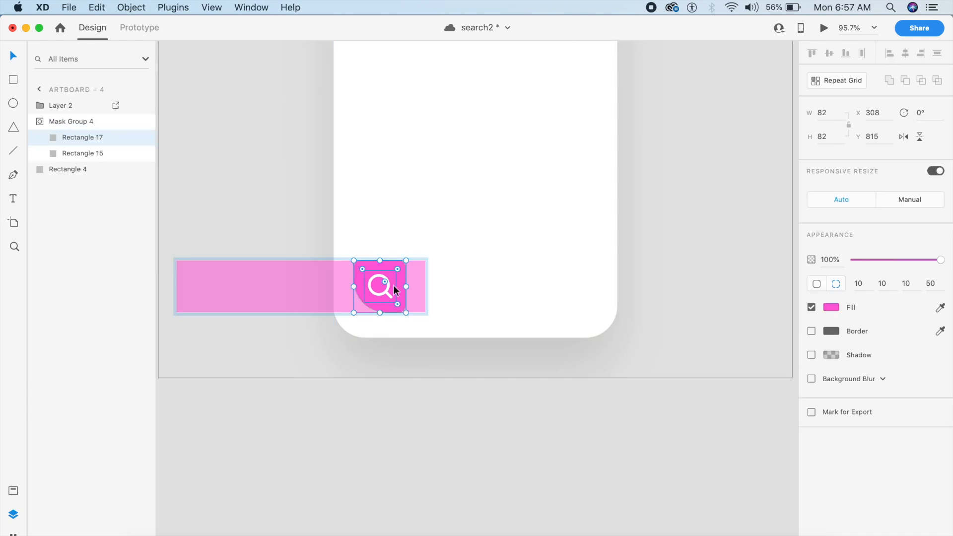
click(419, 286)
drag(419, 287, 589, 288)
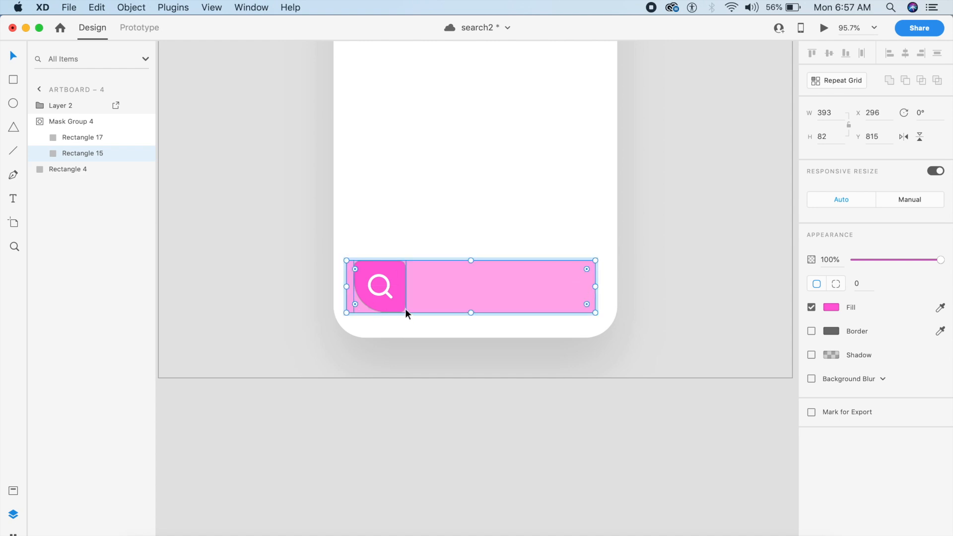
drag(405, 310, 592, 323)
drag(483, 300, 491, 300)
- Set the mask shape's bottom-right corner radius to 50 and its bottom-left corner radius to 10
click(588, 287)
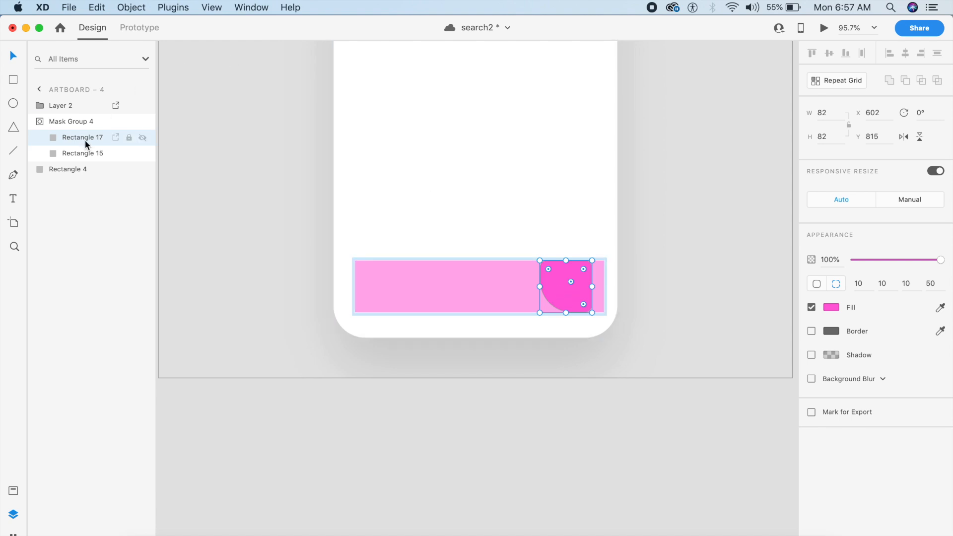
click(918, 286)
text(50)
key(Return)
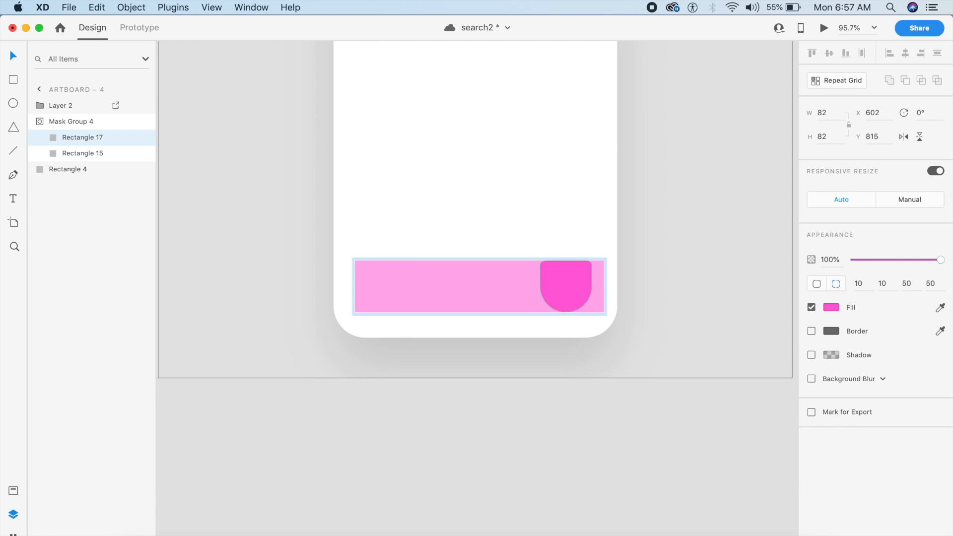
click(934, 284)
text(10)
key(Return)
- Nudge the mask shape right to X 612 and move the search icon onto it
click(557, 268)
key(shift+Right)
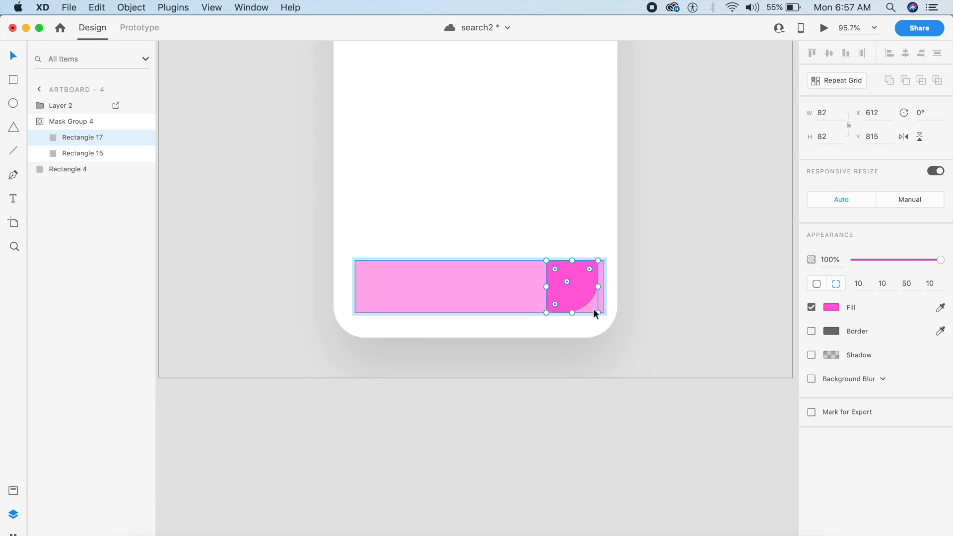
click(644, 286)
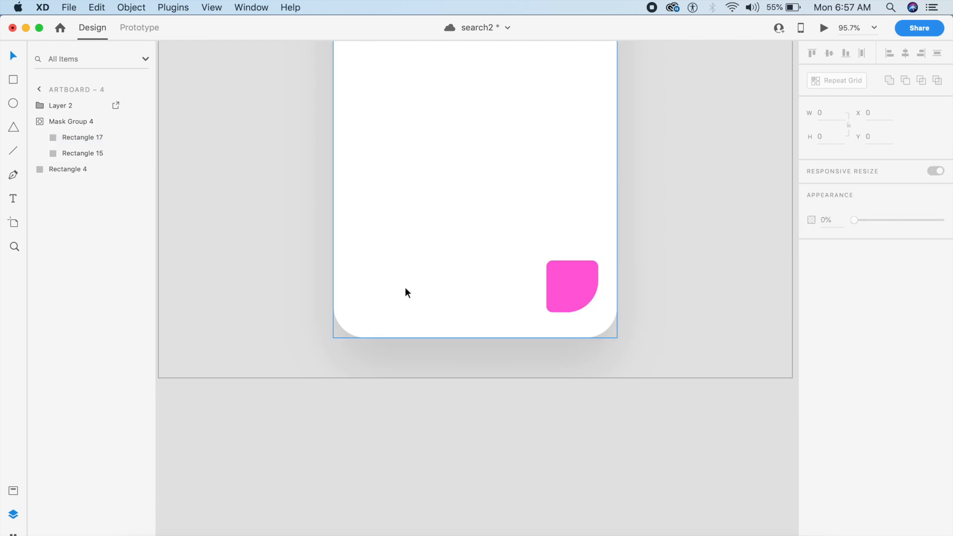
drag(366, 284, 556, 287)
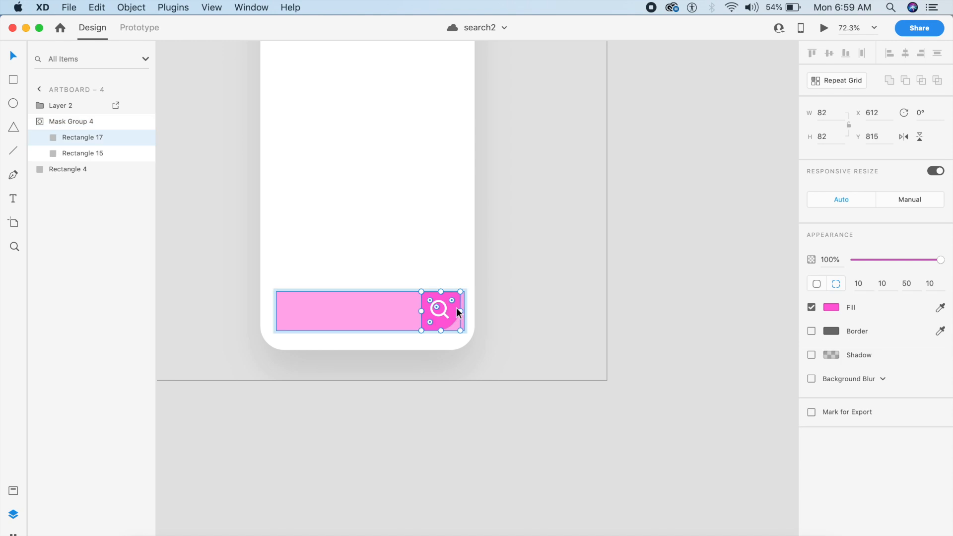
- Shift the long pink bar inside the duplicate's mask group right to about X 598
click(386, 312)
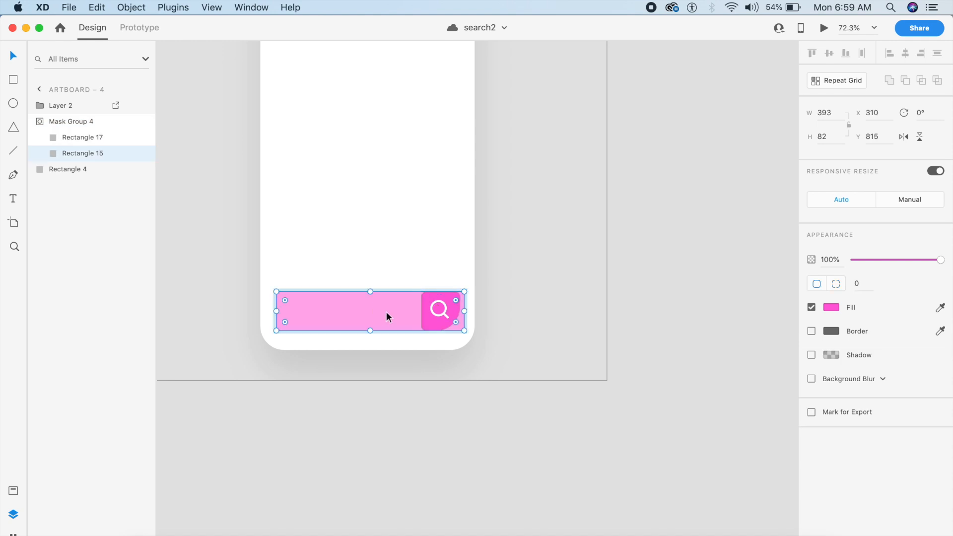
drag(352, 316, 491, 325)
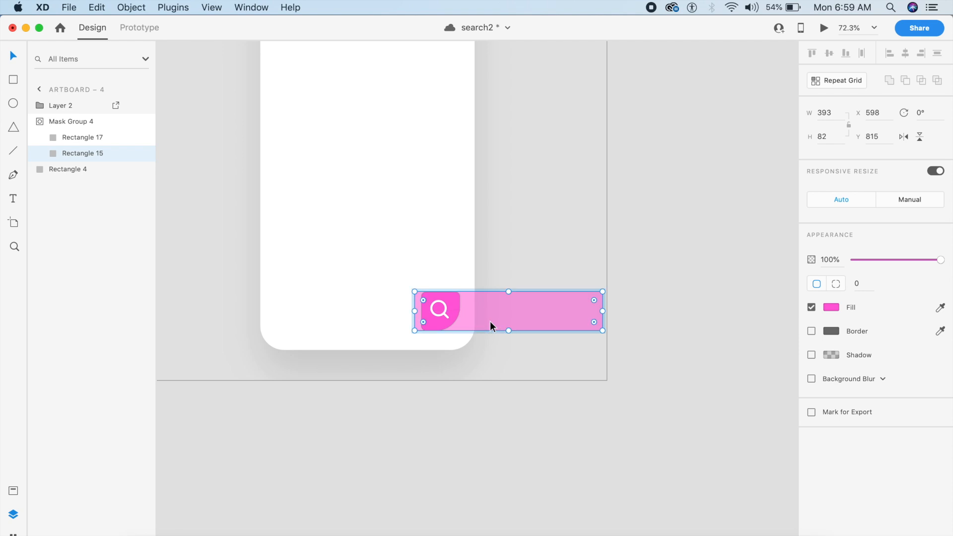
click(453, 371)
scroll(454, 370, left, 10)
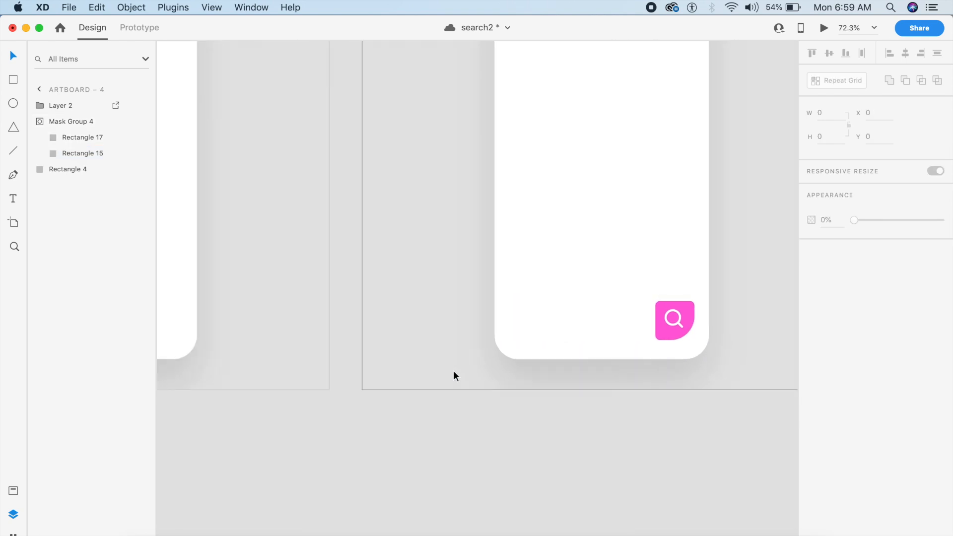
- Draw a rectangle about 383 by 82 over the search button on Artboard – 3 and set its border size to 2
scroll(454, 371, left, 4)
key(r)
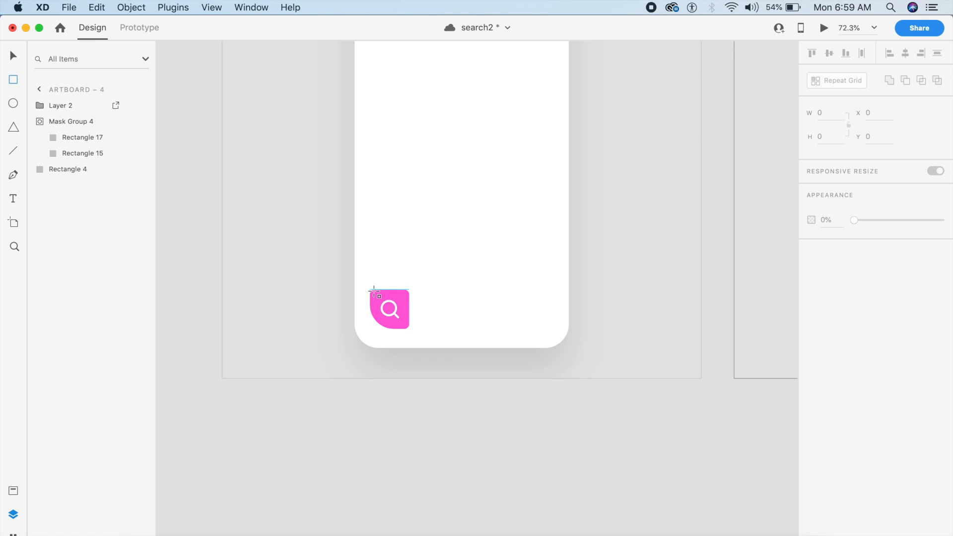
drag(371, 290, 553, 329)
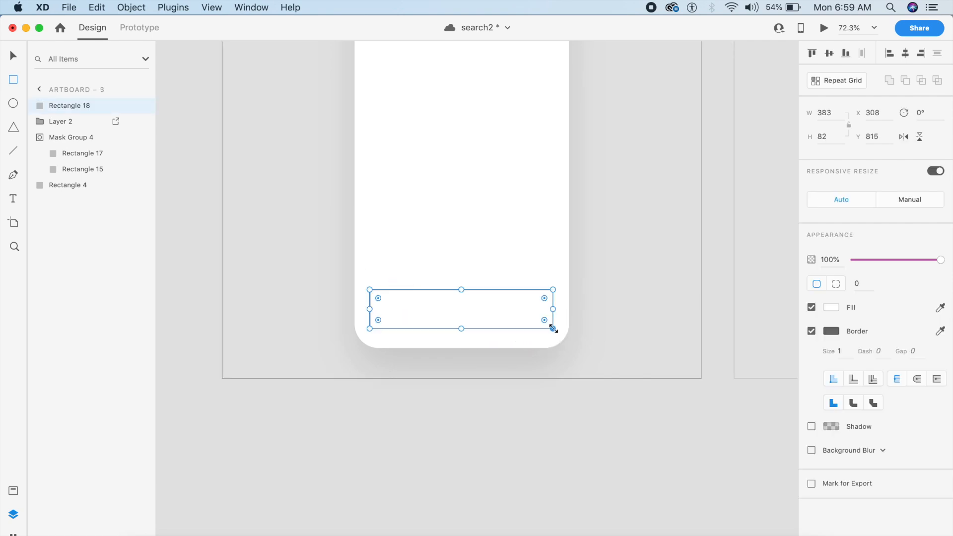
key(v)
text(2)
key(Return)
- Send the new rectangle backward until it sits behind the search button's mask group
click(653, 341)
click(512, 300)
key(super+bracketleft)
key(super+bracketleft)
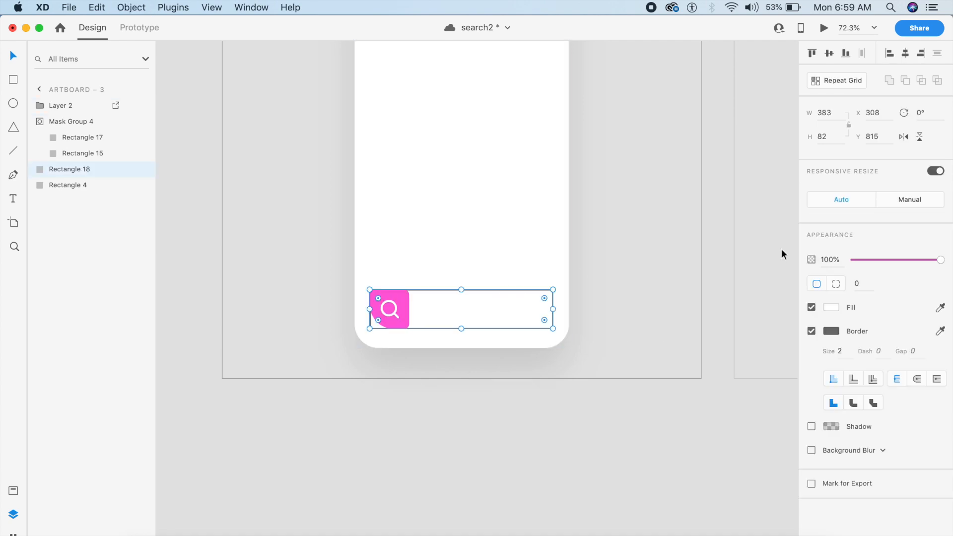
- Give the rectangle's border the search button's pink by sampling the colour from the button
click(940, 331)
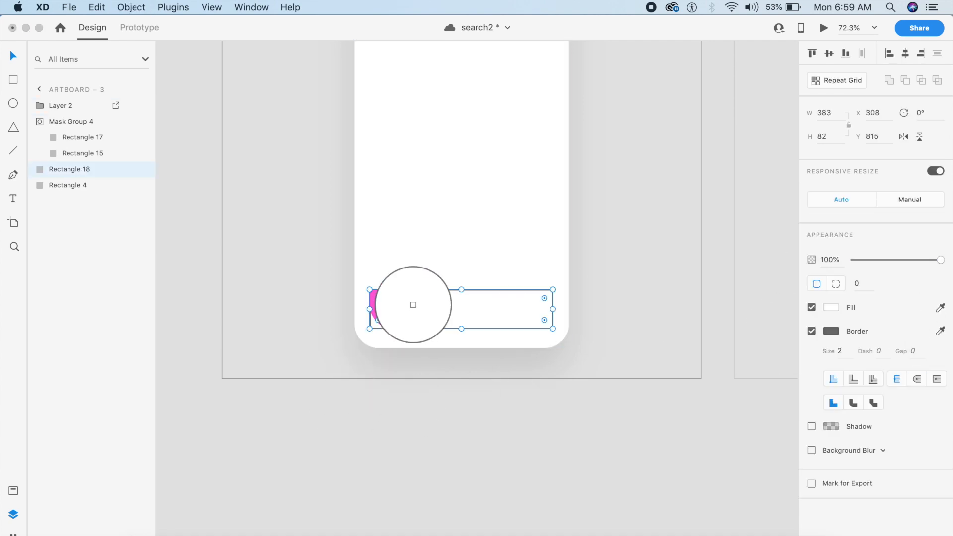
click(394, 299)
click(444, 383)
click(452, 328)
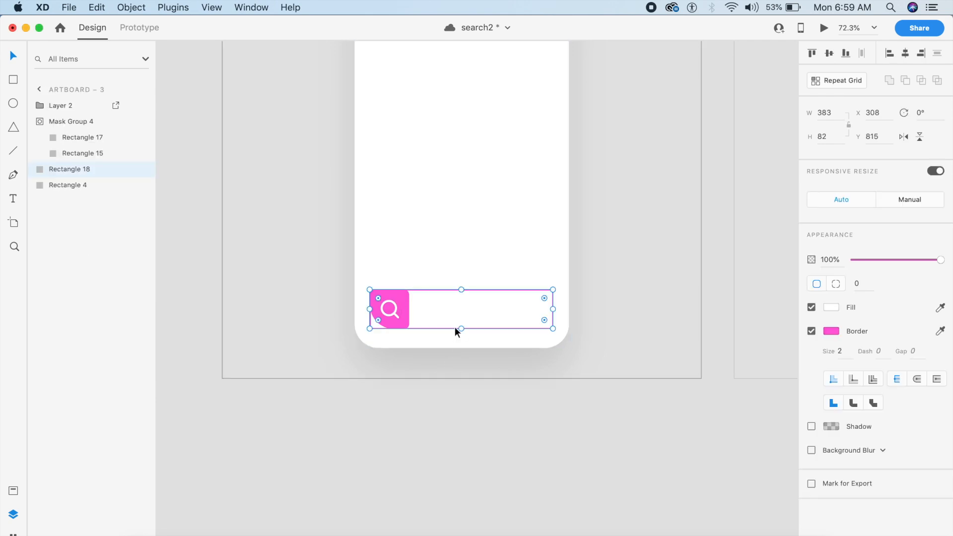
- Set individual corner radii on the outlined rectangle: 10 for top-left, top-right and bottom-right, and 50 for bottom-left
click(838, 289)
click(887, 289)
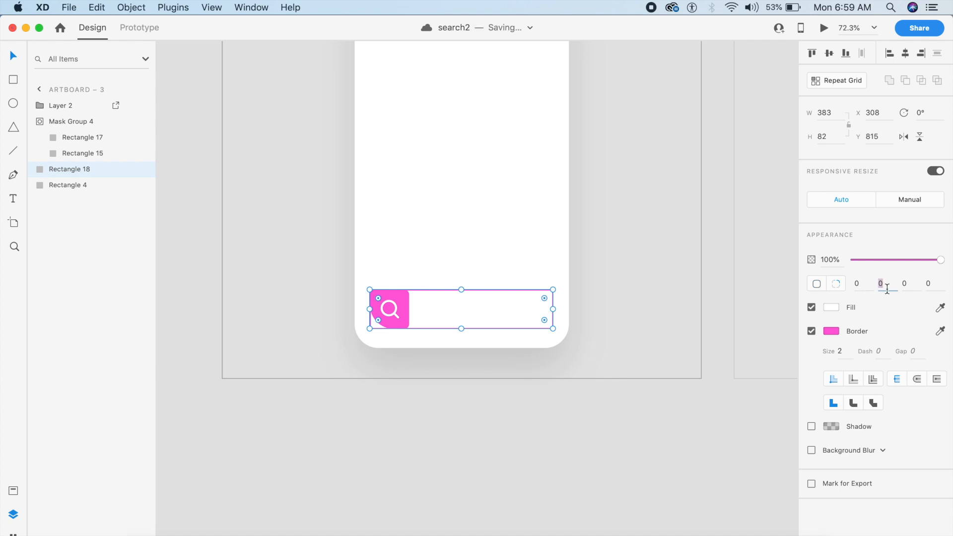
click(857, 283)
text(10)
click(890, 286)
text(10)
key(Tab)
text(10)
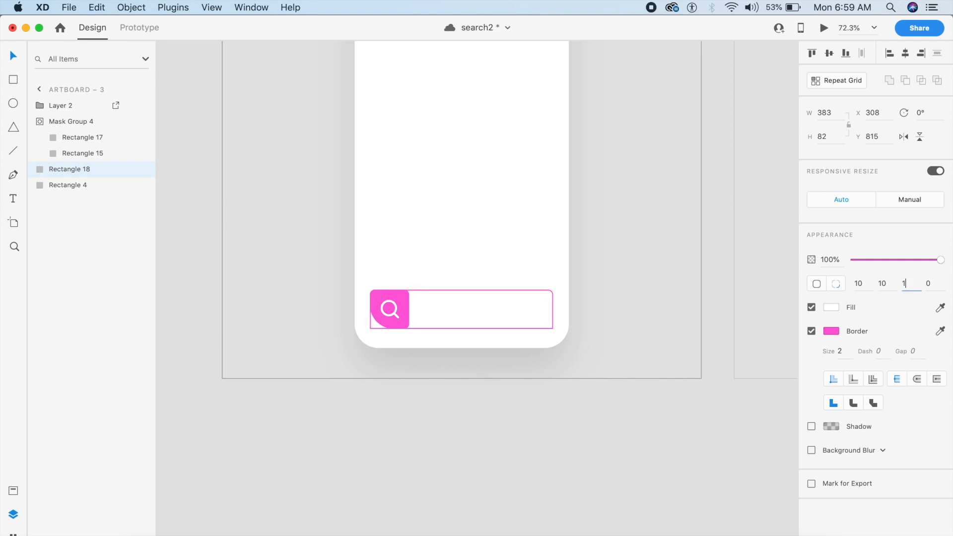
click(928, 285)
text(50)
key(Return)
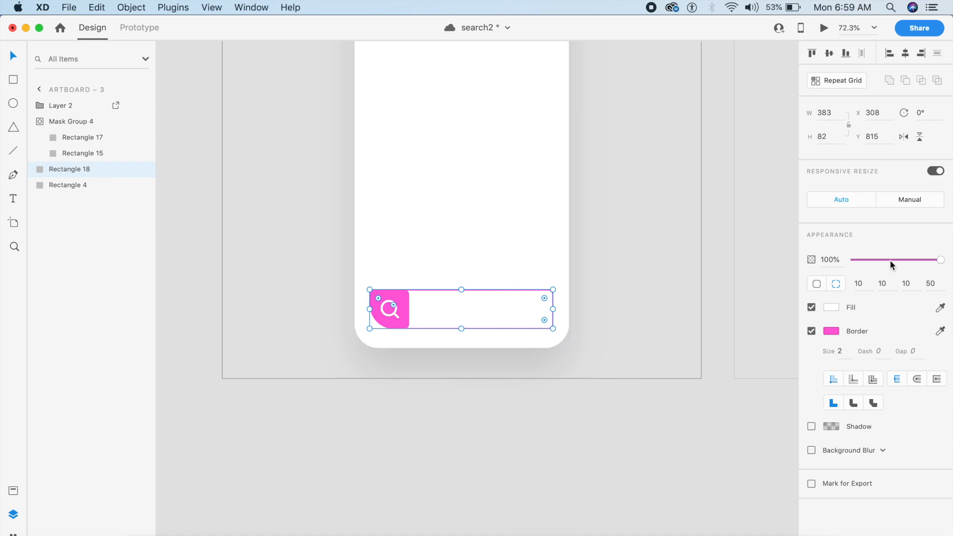
- Narrow the outlined rectangle from its right edge to a width of 82 so it matches the search button
drag(889, 260, 785, 275)
key(super+z)
drag(553, 309, 409, 326)
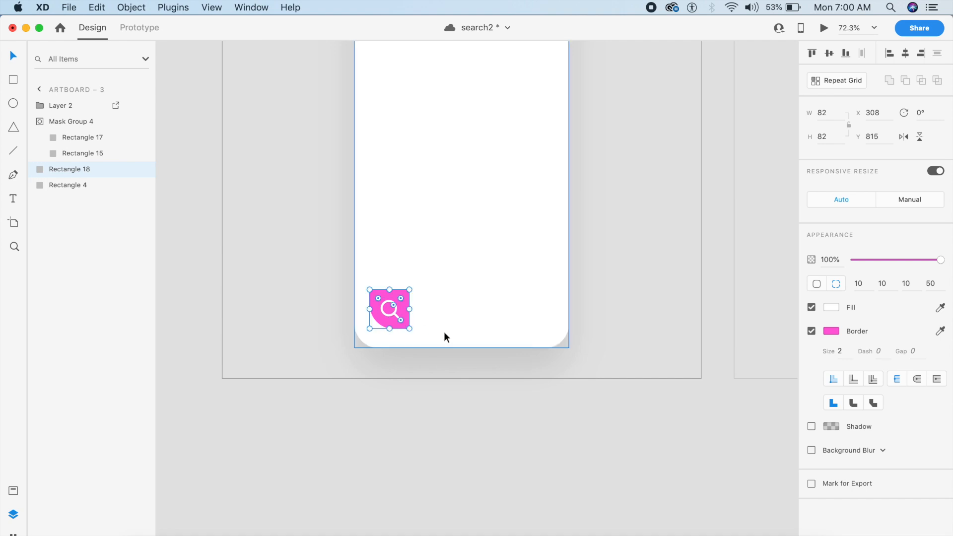
- Paste a copy of the outlined rectangle into Artboard – 4 and widen it to about 386 as the expanded search field
scroll(522, 323, right, 10)
click(499, 306)
key(super+v)
drag(441, 308, 584, 308)
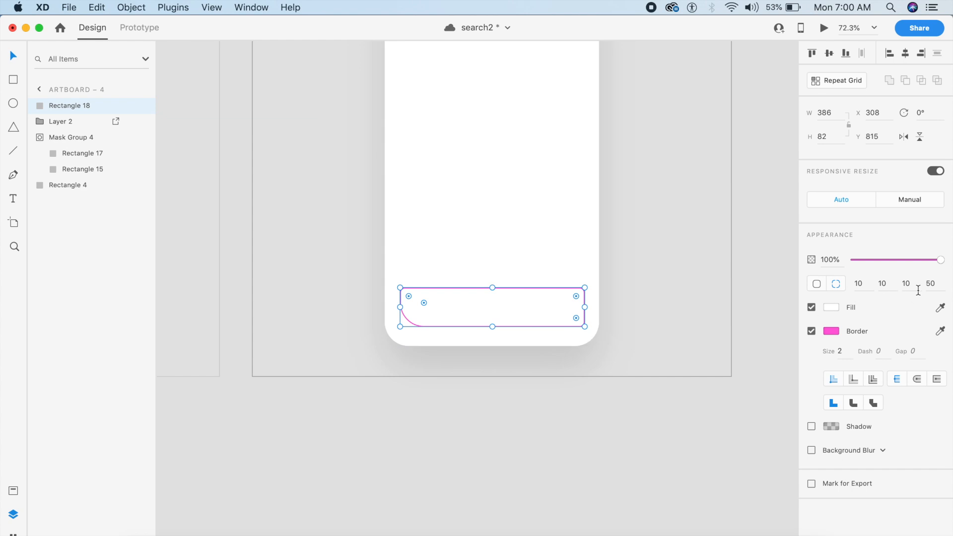
- Set the pasted rectangle's bottom-right corner radius to 50 and send it behind the mask group on Artboard – 4
key(Return)
key(super+bracketleft)
key(super+bracketleft)
scroll(621, 327, down, 3)
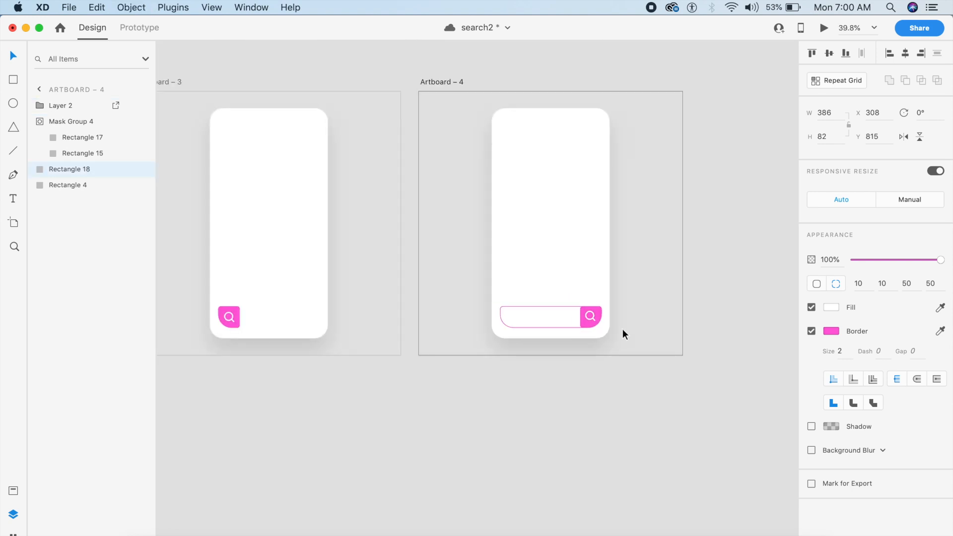
- In Prototype mode, wire the search button's mask group on Artboard – 3 to Artboard – 4 with a tap-triggered Auto-Animate at 0.6 s
scroll(622, 329, left, 3)
click(141, 28)
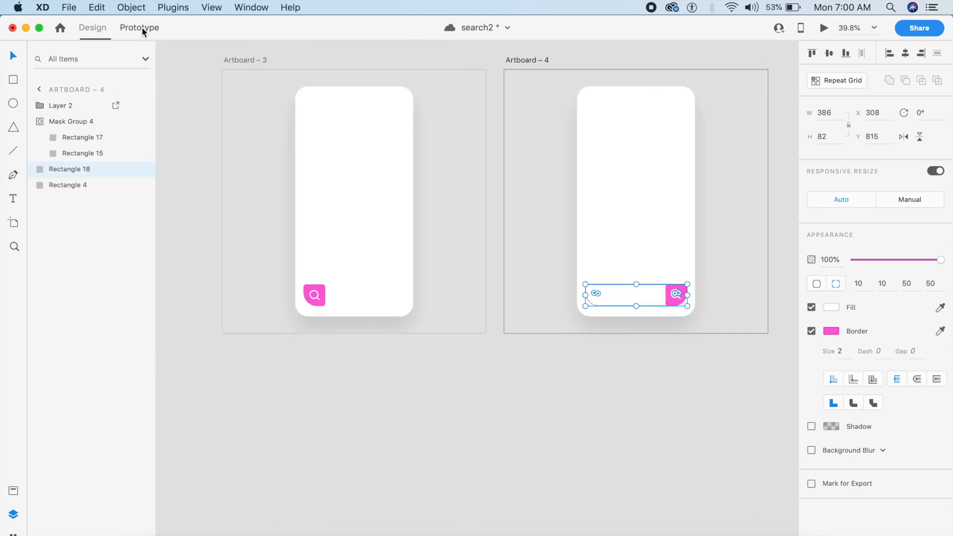
click(319, 297)
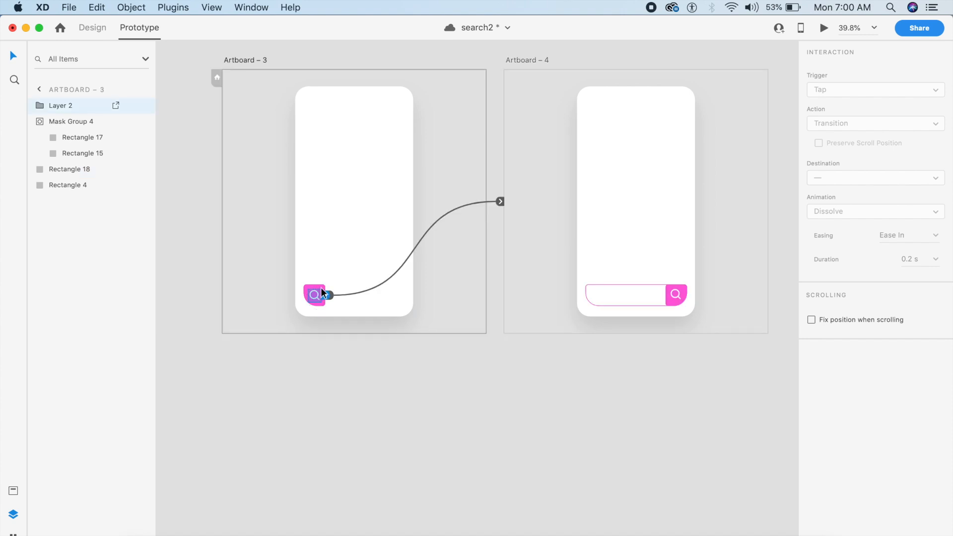
double_click(322, 293)
drag(329, 296, 619, 224)
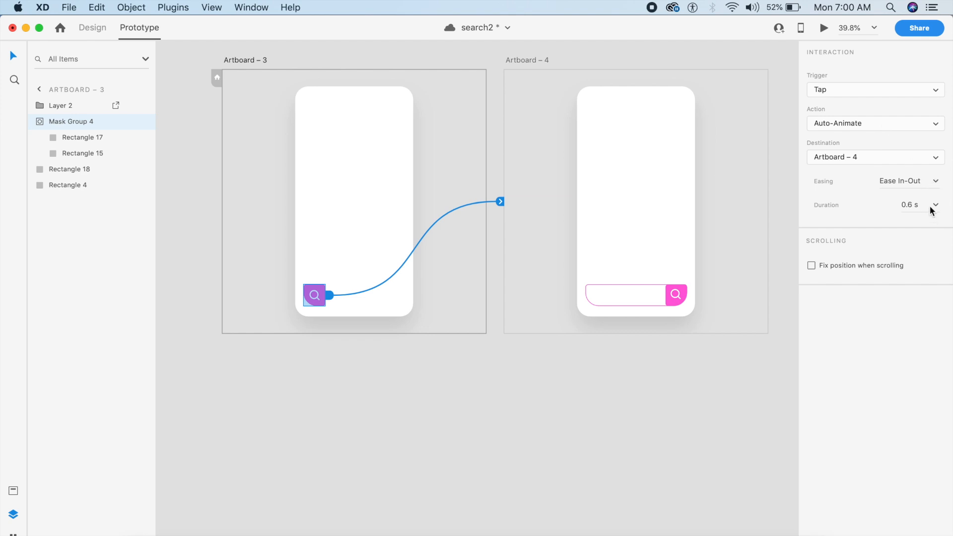
- Wire the search icon on Artboard – 4 back to Artboard – 3 with a tap-triggered Auto-Animate, Ease In-Out, 0.6 s
click(682, 293)
drag(689, 295, 364, 263)
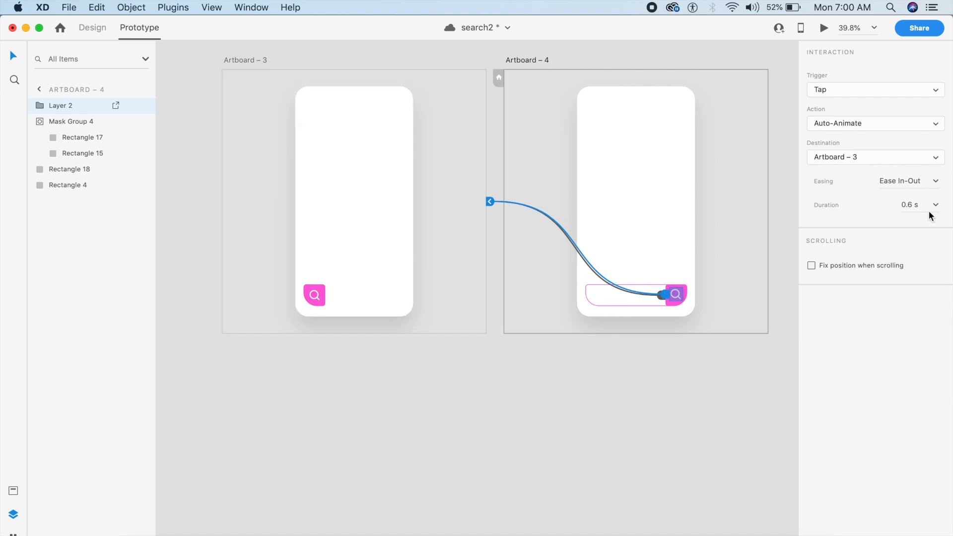
- Preview the prototype from Artboard – 3 and toggle the search button several times to check the expanding field animation
click(476, 253)
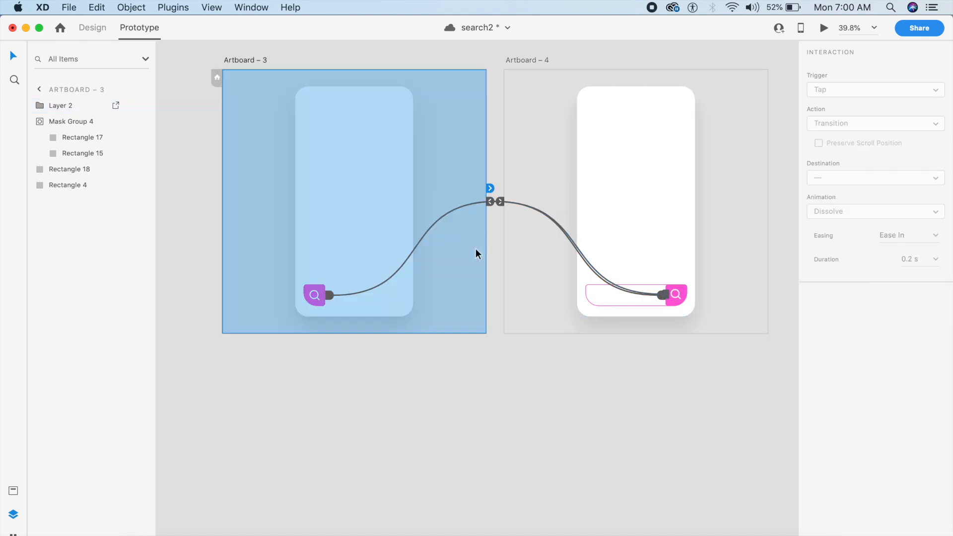
click(823, 30)
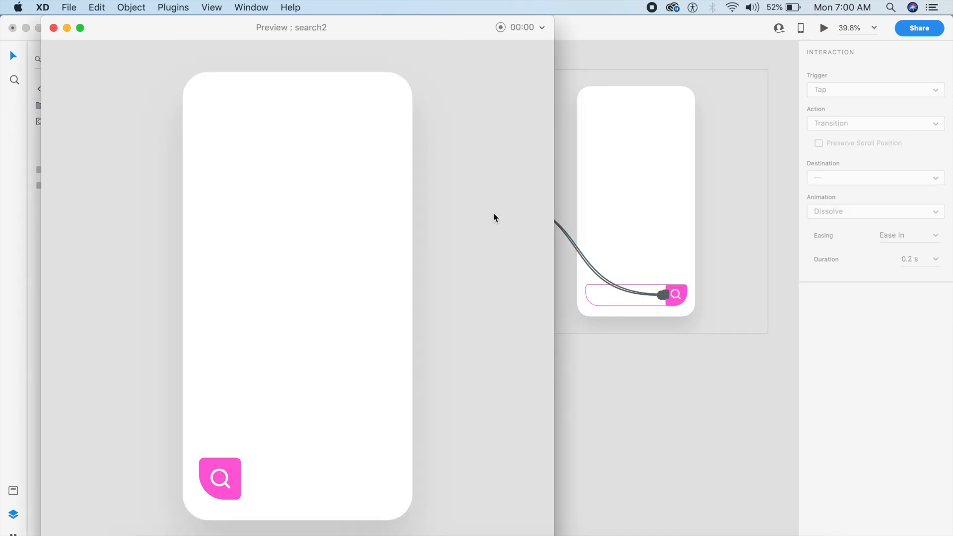
click(226, 493)
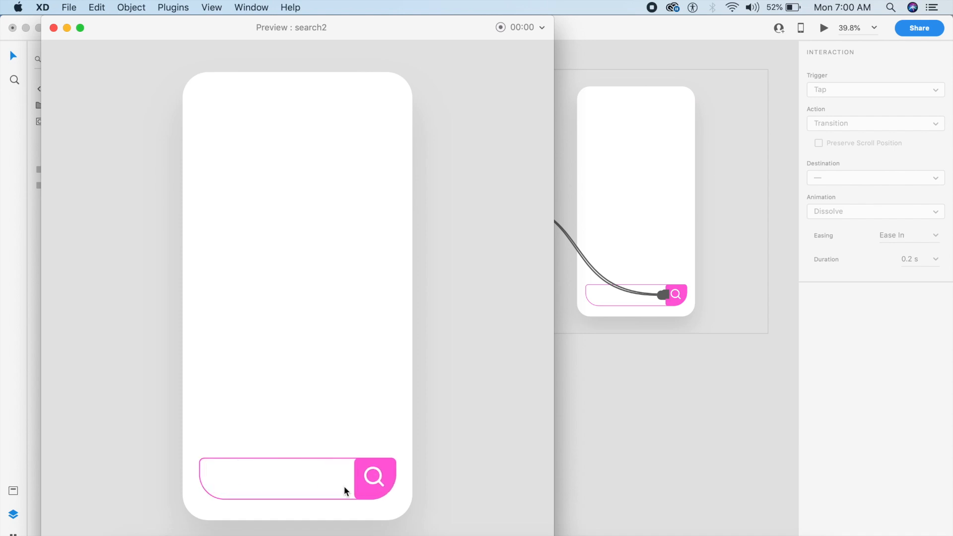
click(383, 490)
click(231, 477)
click(360, 483)
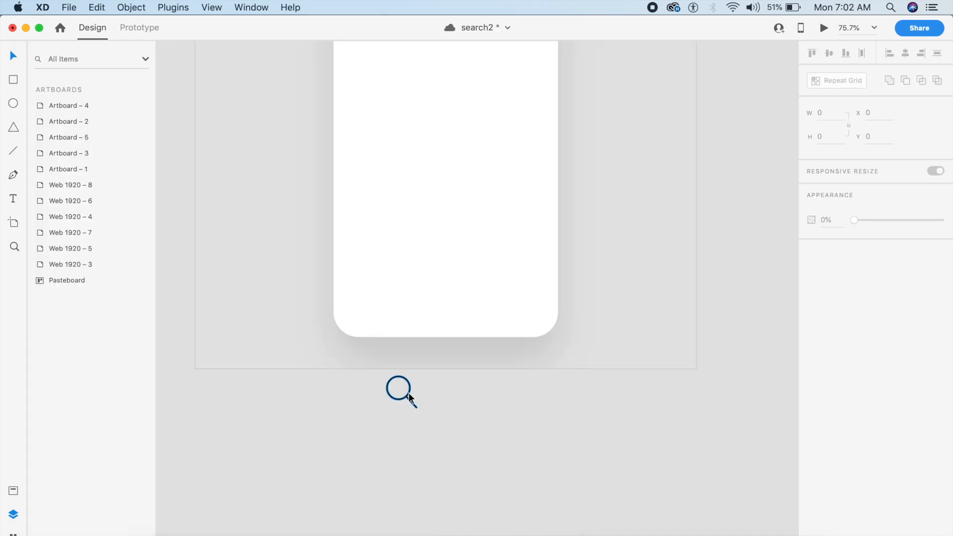
- Move the black magnifier icon into the phone's lower-left area on Artboard – 5, at about X 318, Y 811
drag(410, 397, 379, 297)
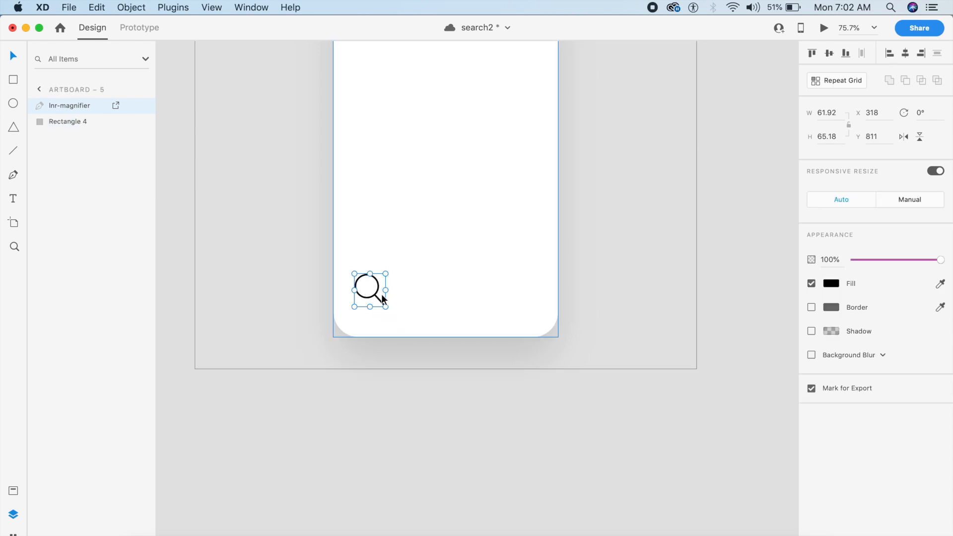
click(368, 372)
scroll(368, 372, up, 5)
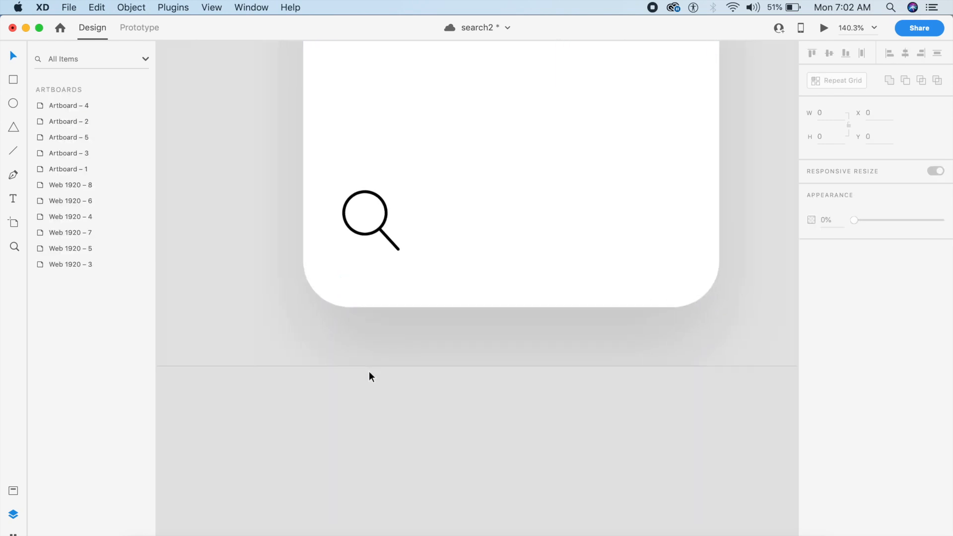
double_click(386, 220)
scroll(375, 231, up, 5)
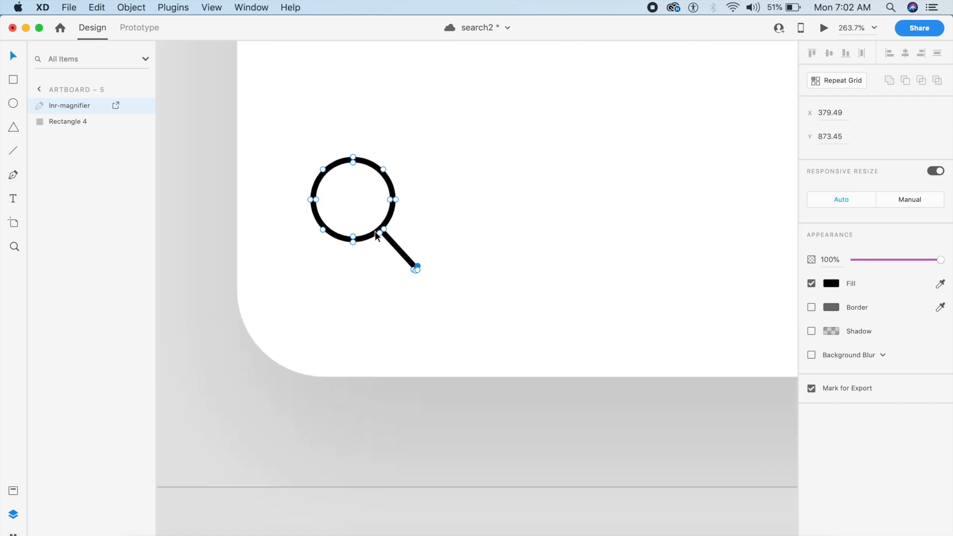
click(230, 346)
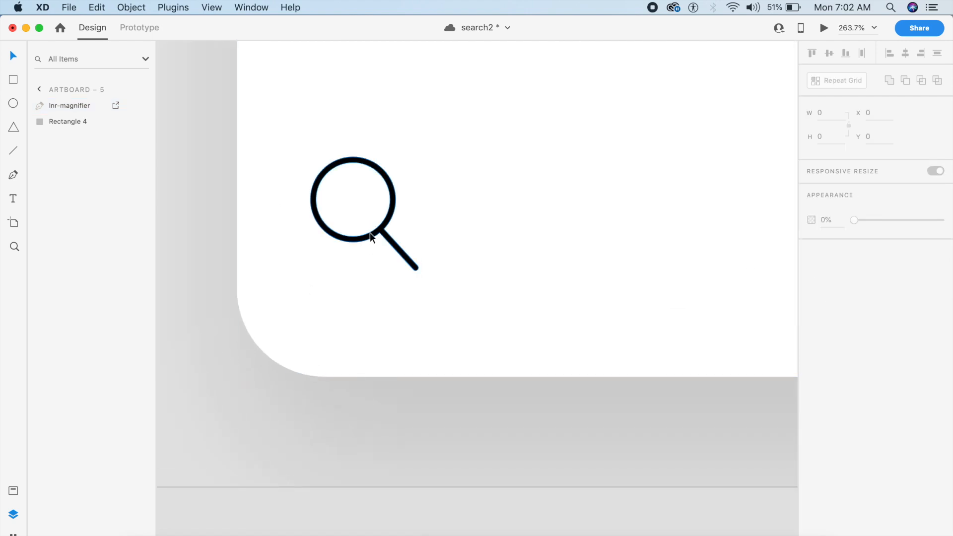
- Change the magnifier icon's fill to green #12BE54
click(385, 230)
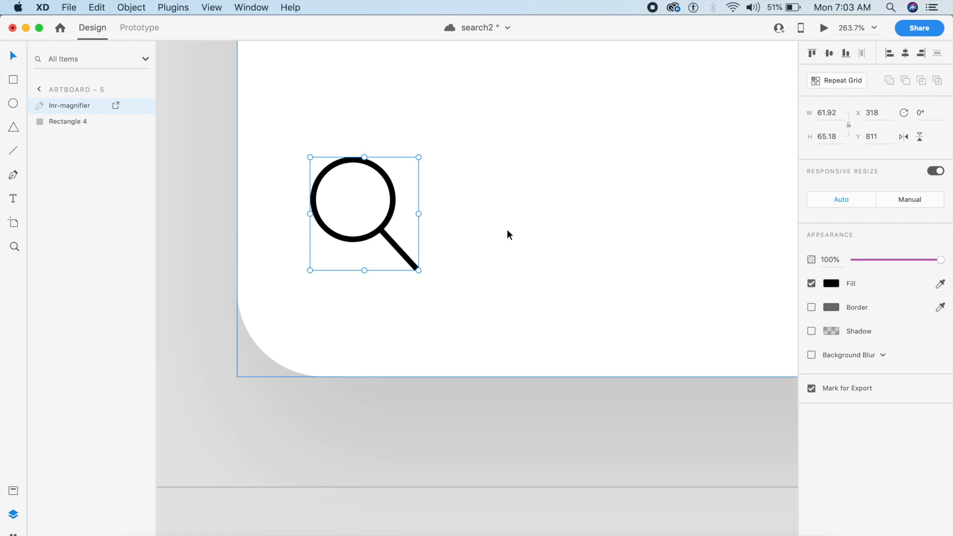
click(830, 284)
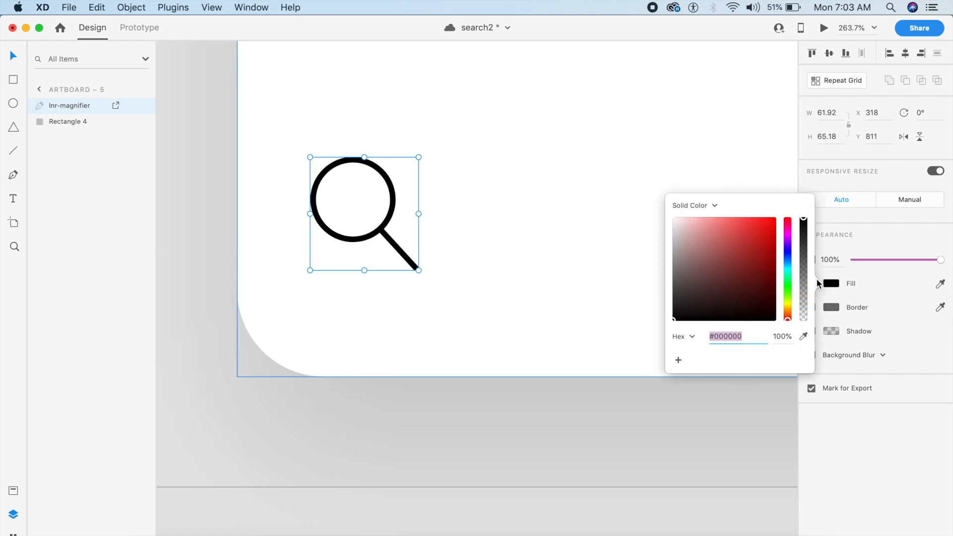
click(787, 281)
drag(763, 225, 767, 246)
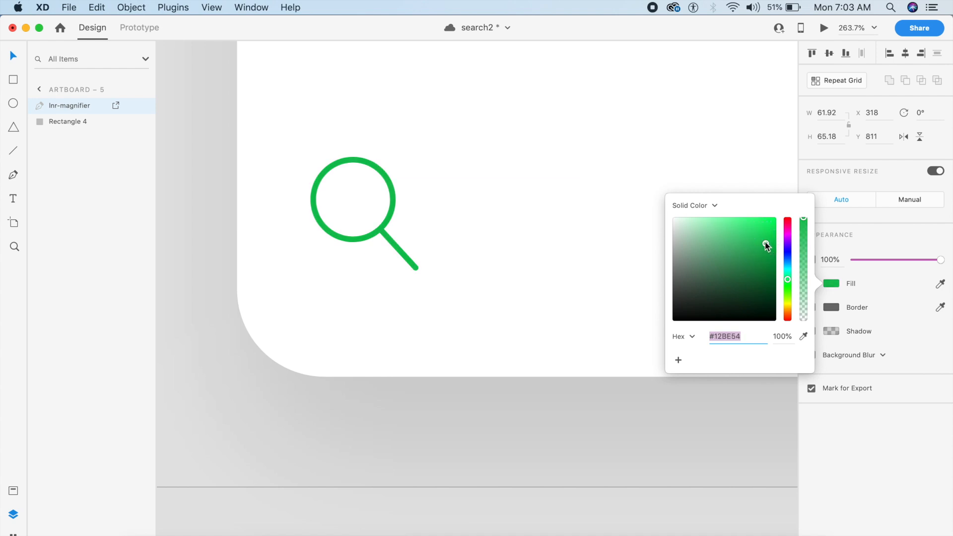
click(531, 422)
- Edit the magnifier's path by pulling the right, bottom, left and top anchor points of its inner circle outward into a rounded diamond
scroll(529, 432, down, 5)
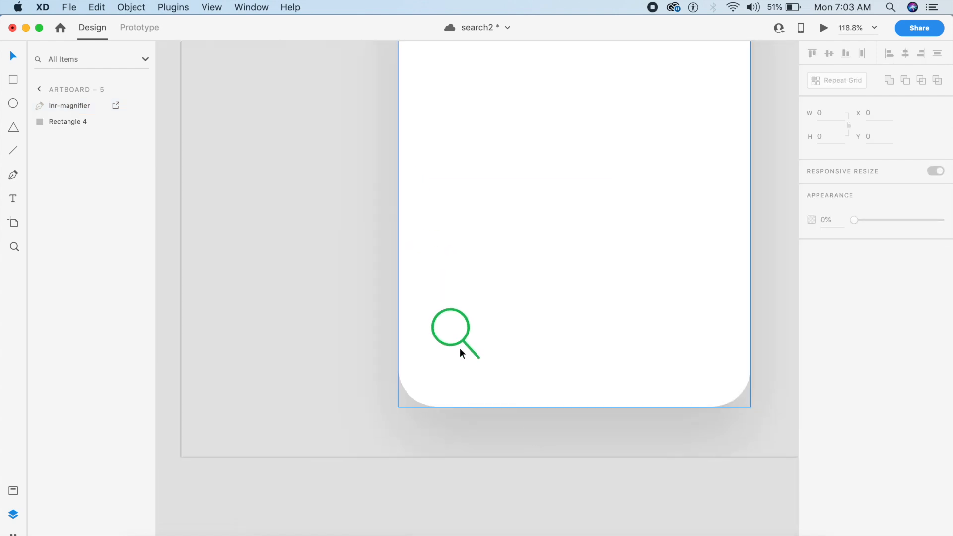
click(465, 344)
scroll(465, 343, up, 4)
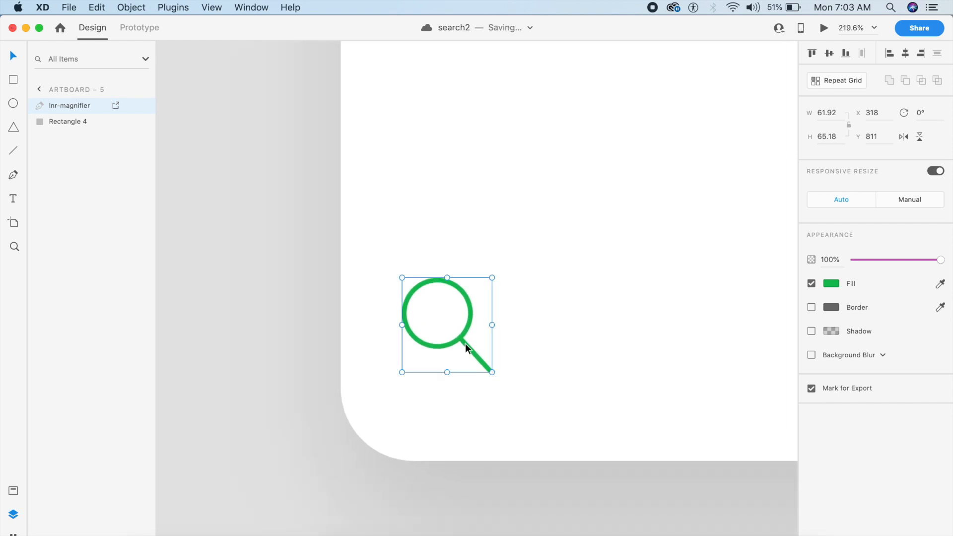
double_click(465, 343)
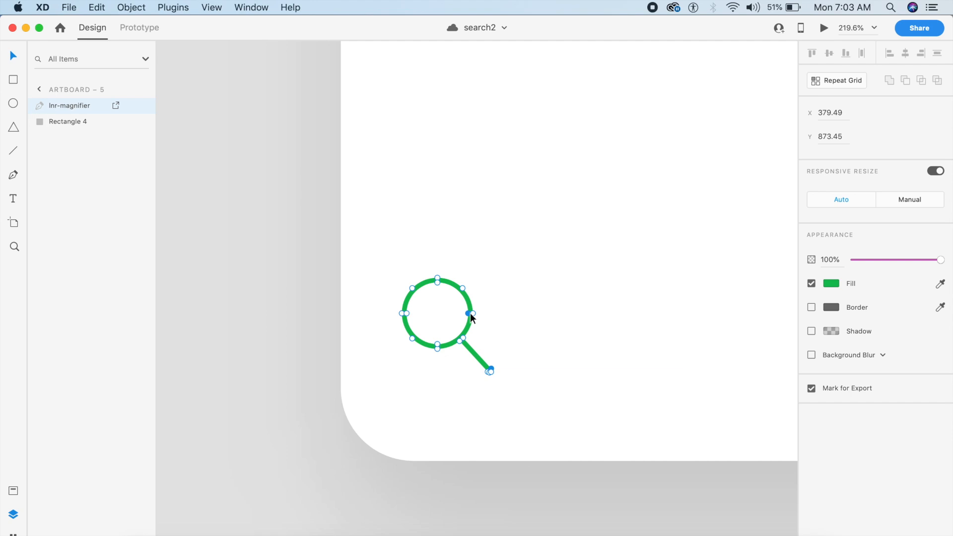
scroll(469, 312, up, 5)
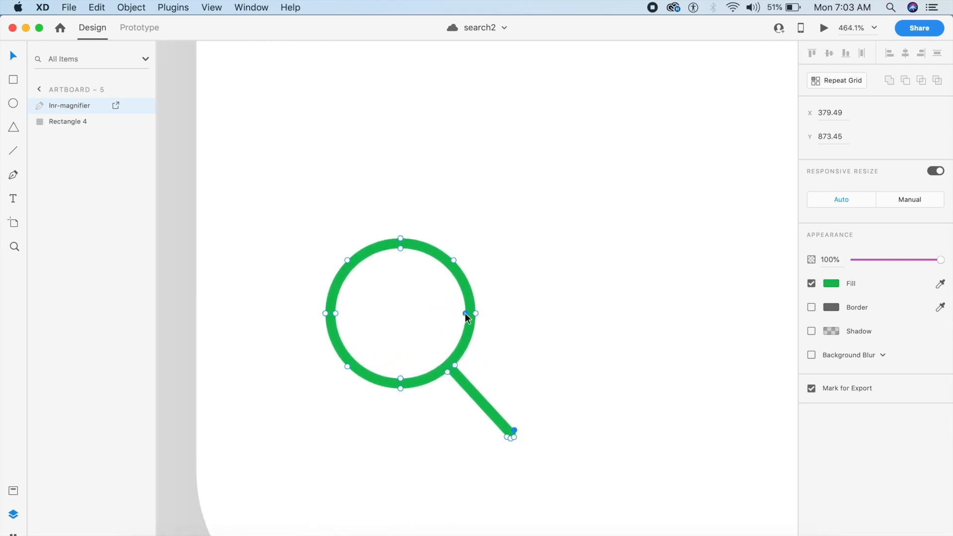
drag(465, 313, 520, 315)
click(400, 379)
drag(400, 380, 400, 462)
drag(334, 314, 281, 314)
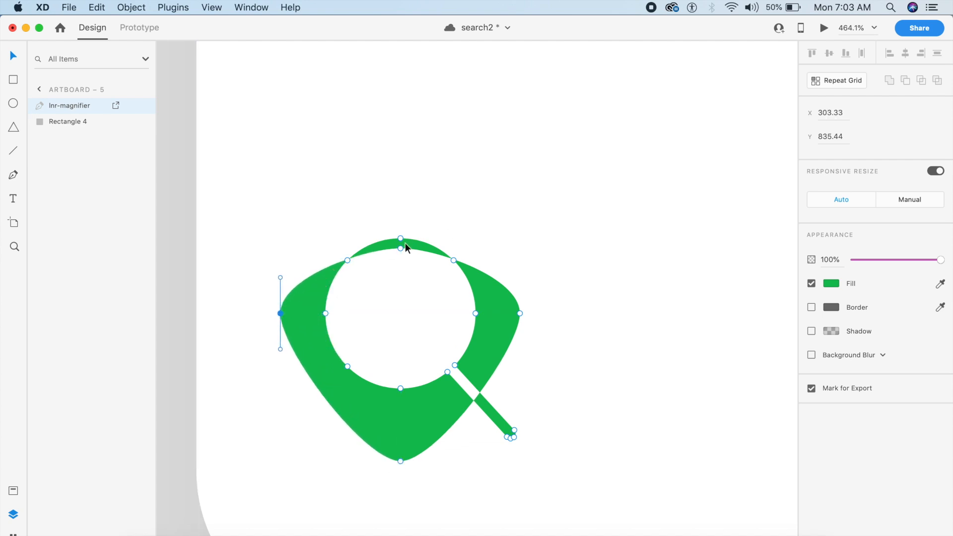
drag(400, 249, 404, 183)
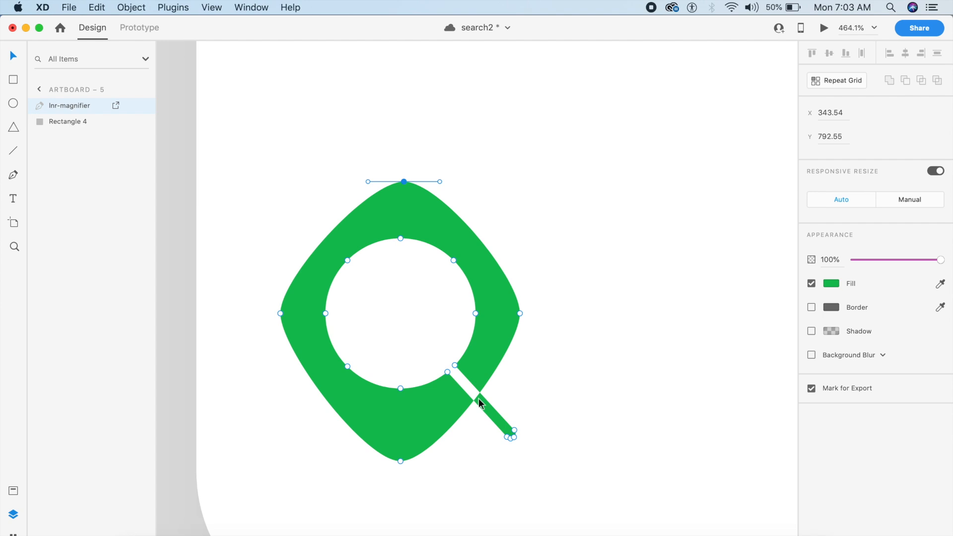
click(558, 427)
- Scale the green magnifier icon on Artboard – 5 down to about 69 by 81 and place it at about X 305, Y 805
scroll(558, 427, down, 5)
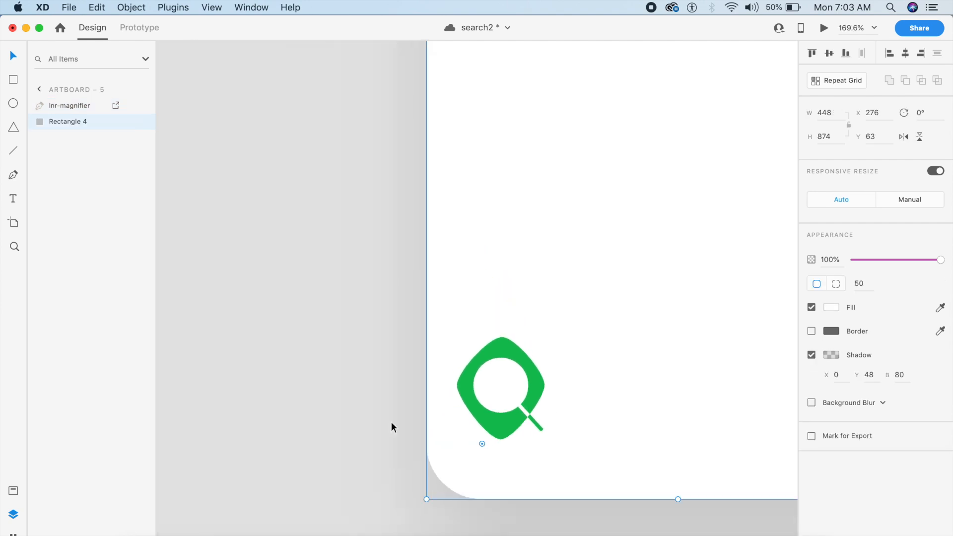
scroll(392, 427, down, 4)
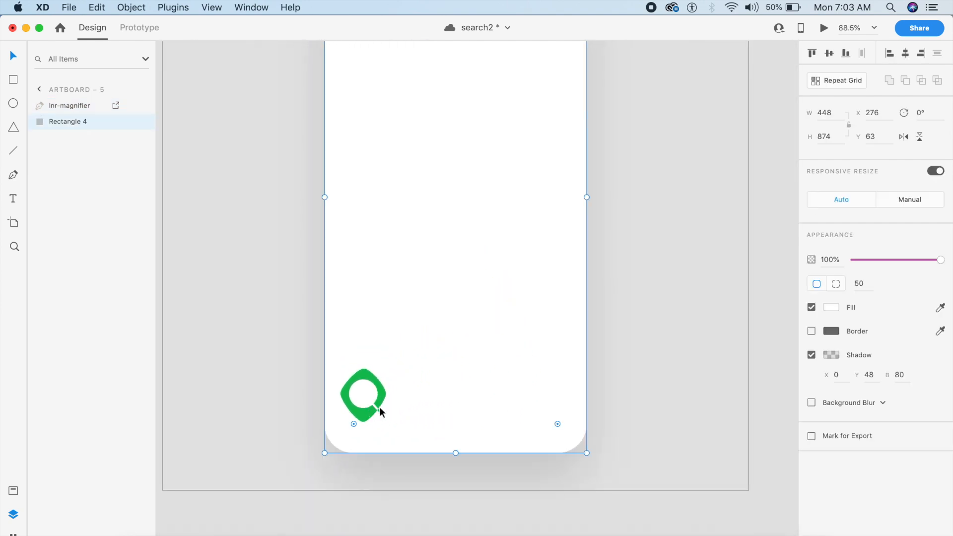
click(380, 408)
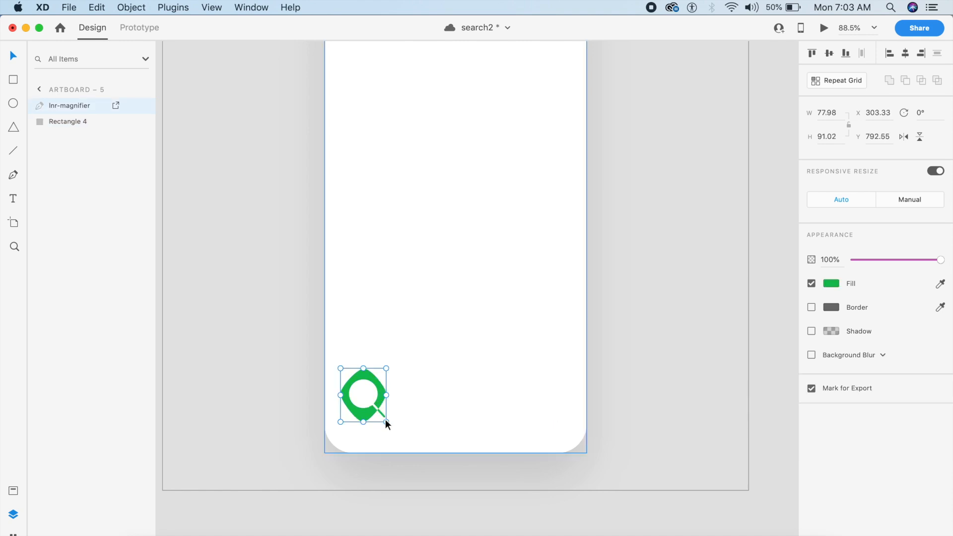
drag(387, 422, 378, 403)
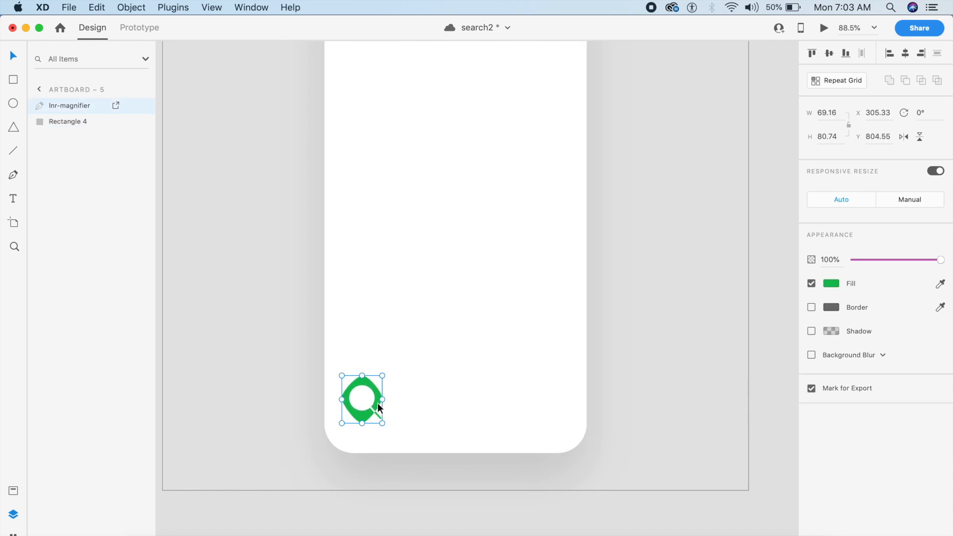
- Duplicate Artboard – 5
click(640, 389)
click(640, 389)
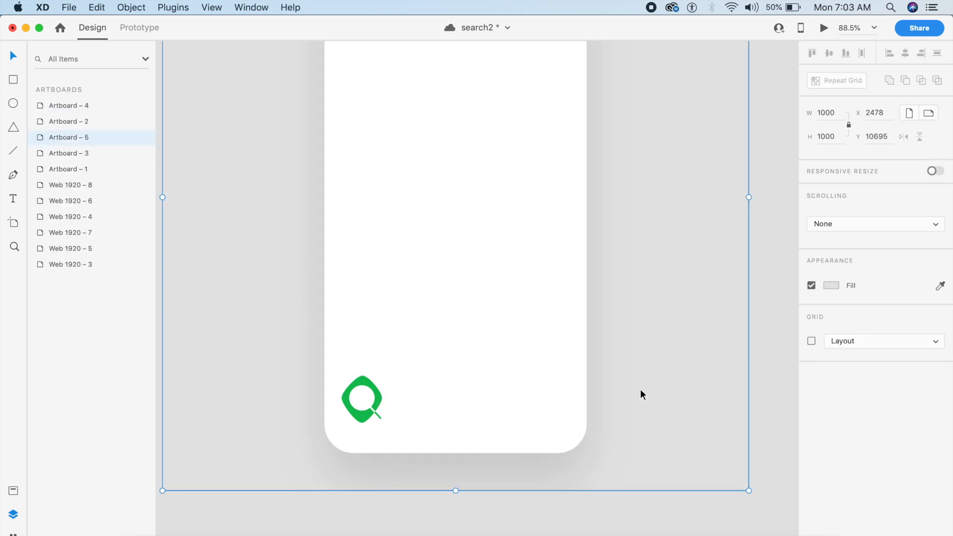
key(super+d)
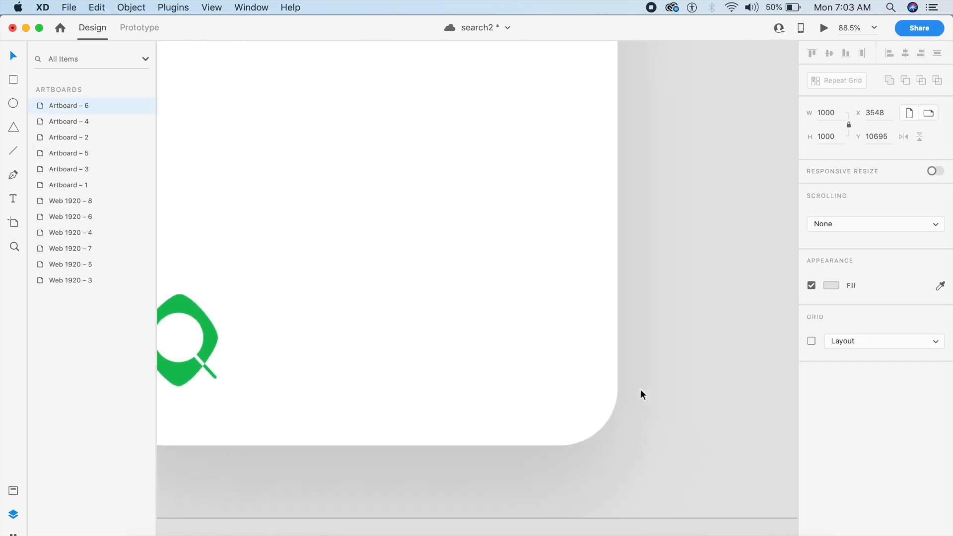
- Pull the four outer anchor points of Artboard – 6's magnifier into a full-width green band at the phone's bottom, between about Y 797 and 942
click(377, 292)
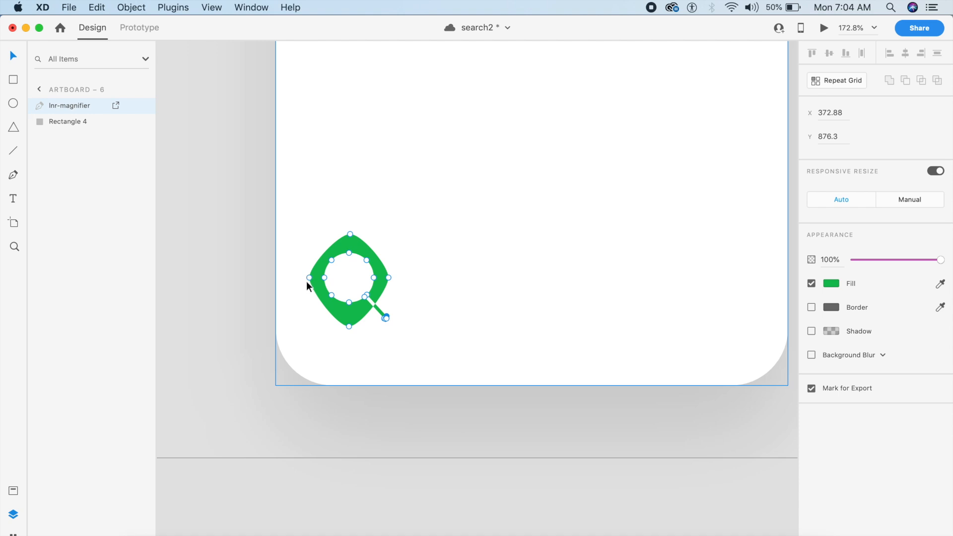
drag(350, 234, 277, 226)
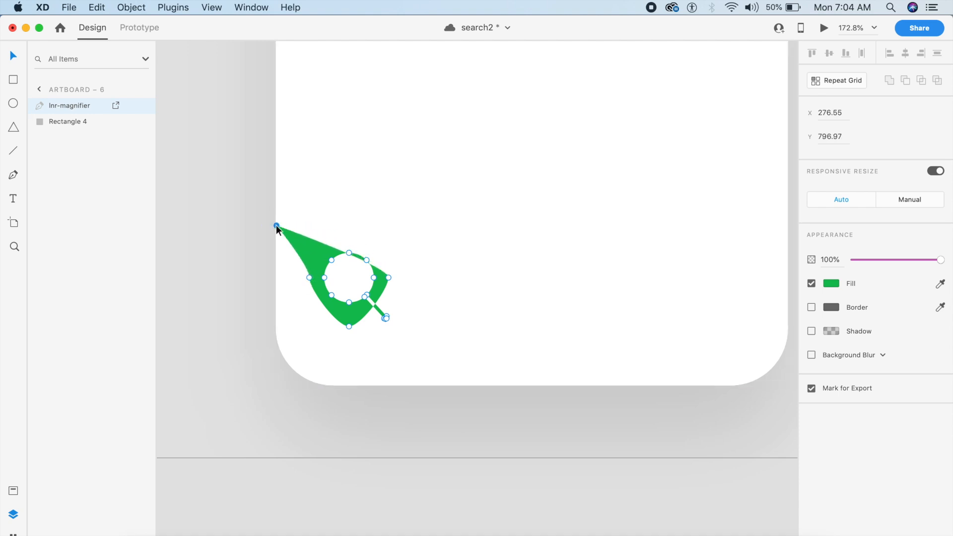
drag(310, 277, 272, 391)
scroll(431, 321, down, 5)
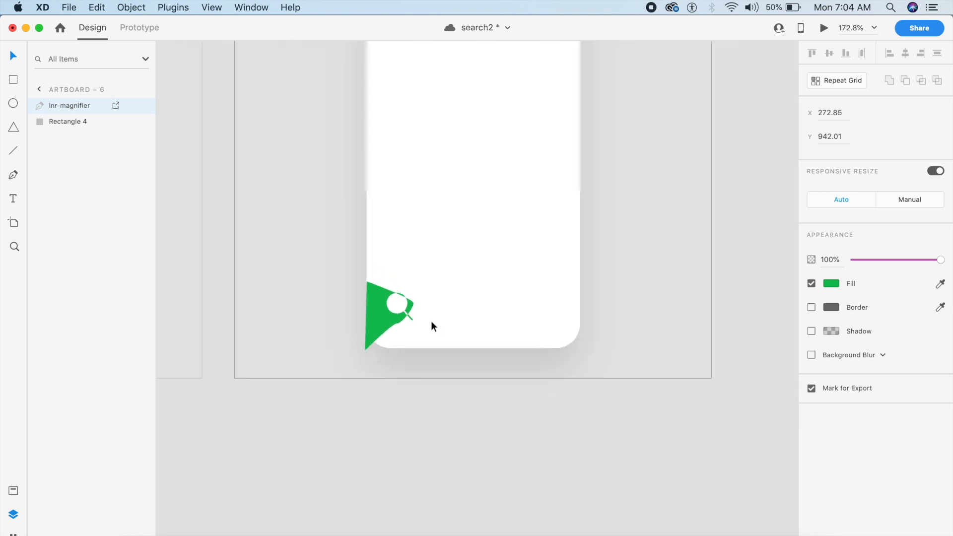
scroll(431, 321, right, 1)
drag(388, 311, 543, 292)
drag(374, 331, 546, 357)
- Select all anchor points of the white magnifier cutout and nudge it horizontally to the right end of the green band
scroll(388, 372, up, 5)
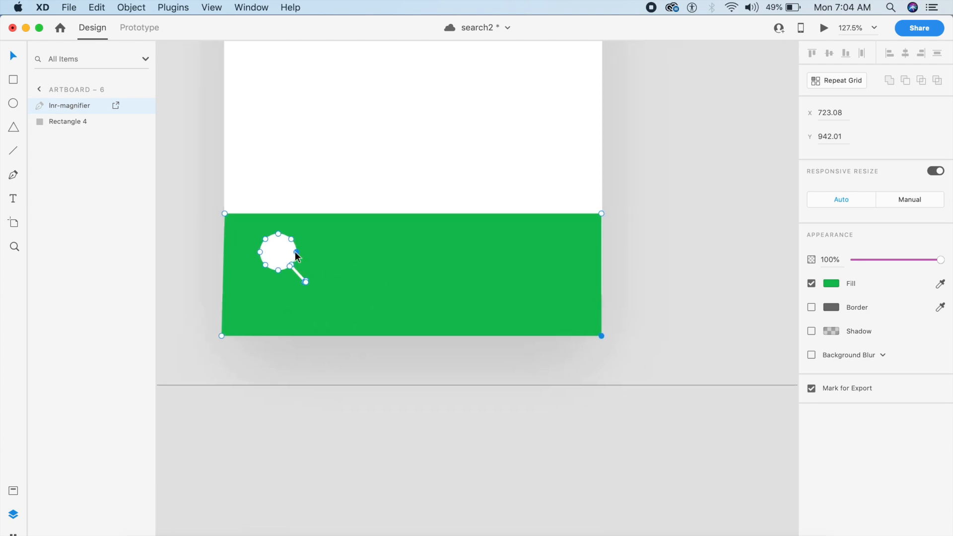
click(266, 239)
shift+click(278, 234)
shift+click(289, 236)
shift+click(296, 252)
shift+click(290, 266)
scroll(293, 255, up, 10)
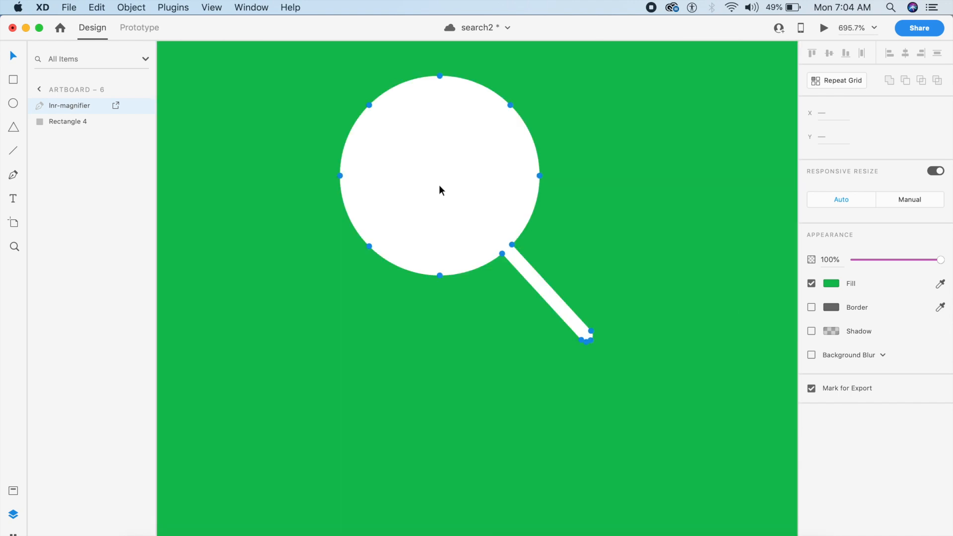
scroll(446, 227, down, 5)
scroll(445, 227, right, 4)
scroll(446, 227, right, 3)
scroll(445, 227, left, 1)
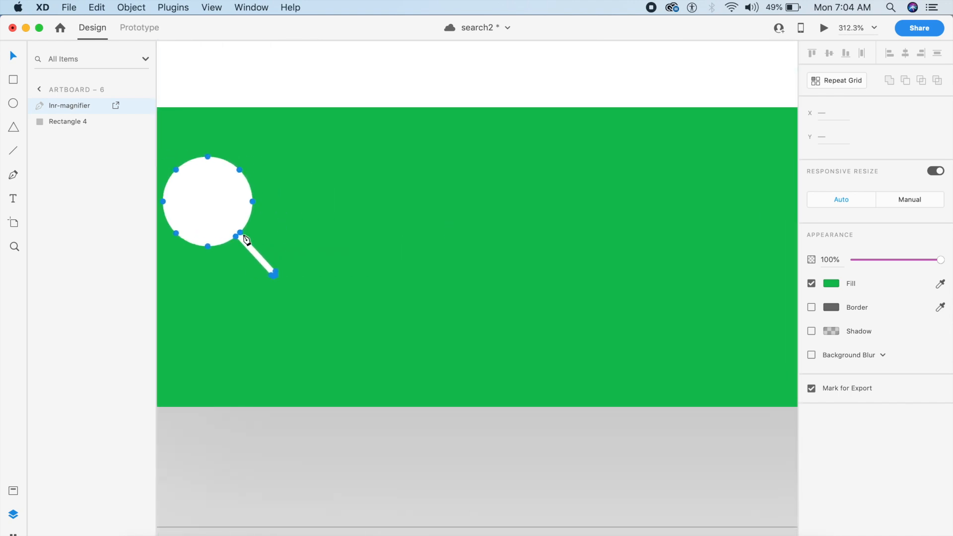
scroll(252, 250, down, 5)
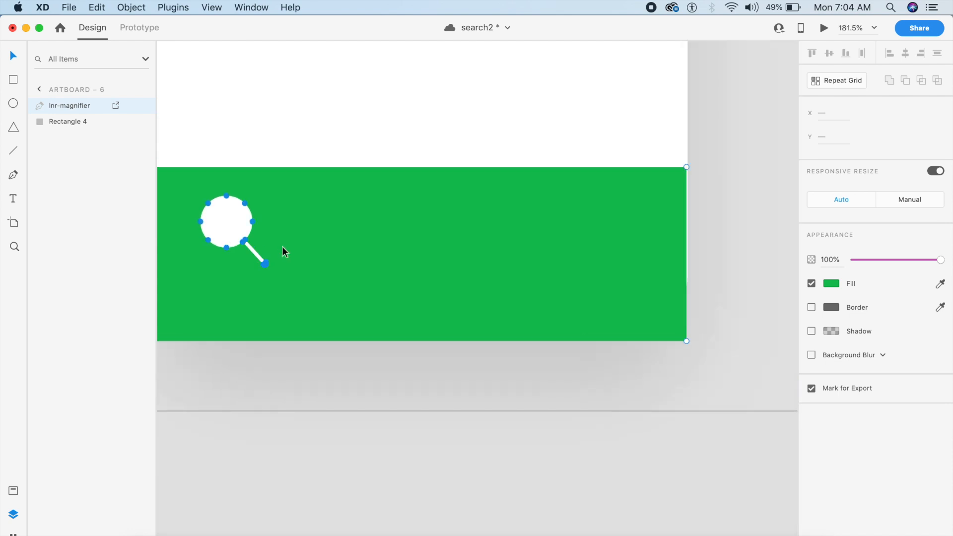
key(shift+Right)
key(shift+Right)
key(shift+Right)
key(shift+Right)
key(shift+Right)
key(shift+Right)
key(shift+Right)
key(shift+Right)
key(shift+Right)
key(shift+Right)
key(shift+Right)
key(shift+Right)
key(shift+Right)
key(shift+Right)
key(shift+Right)
key(shift+Right)
key(shift+Right)
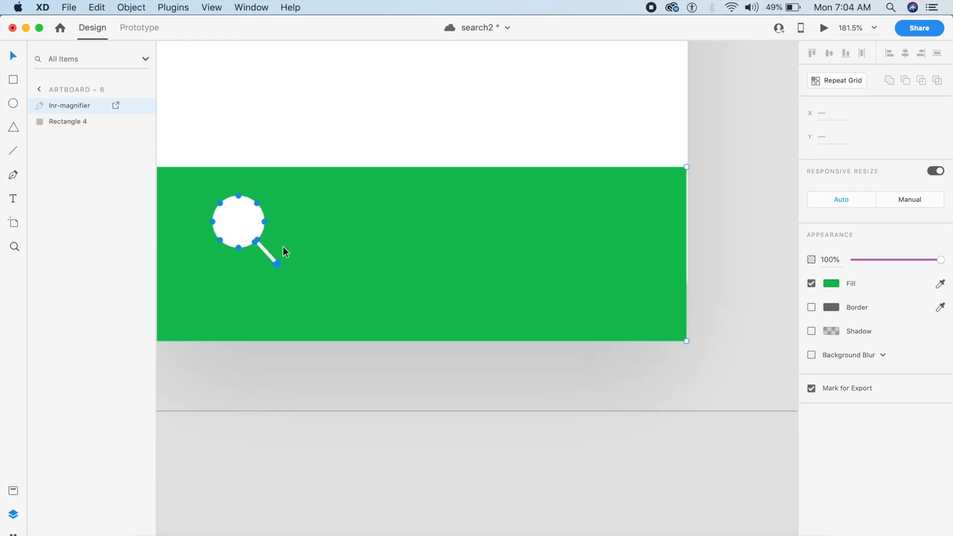
key(shift+Right)
key(shift+Right)
key(shift+Right)
key(shift+Right)
key(shift+Right)
key(shift+Right)
key(shift+Right)
key(shift+Right)
key(shift+Right)
key(shift+Right)
key(shift+Right)
key(shift+Right)
key(shift+Right)
key(shift+Right)
key(shift+Right)
key(shift+Right)
key(shift+Right)
key(shift+Right)
key(shift+Right)
key(shift+Right)
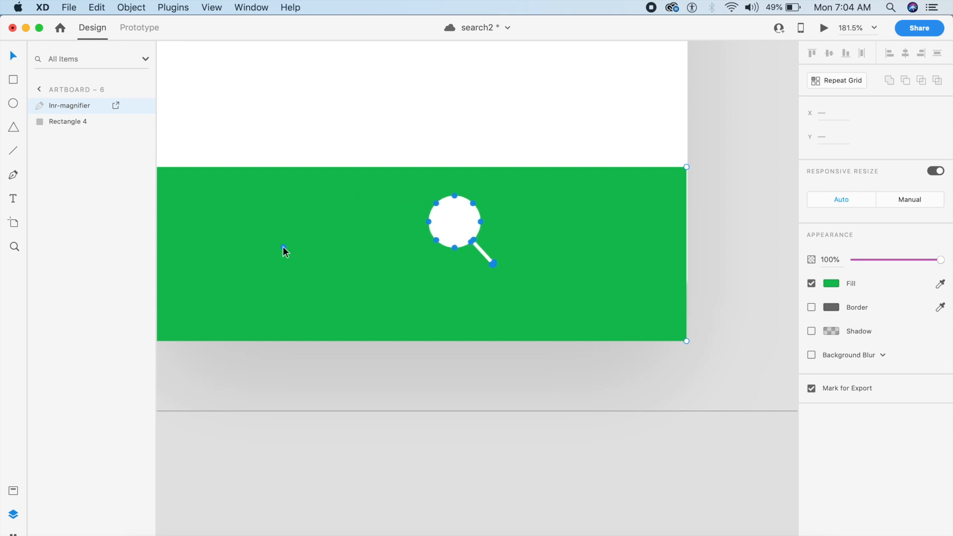
key(shift+Right)
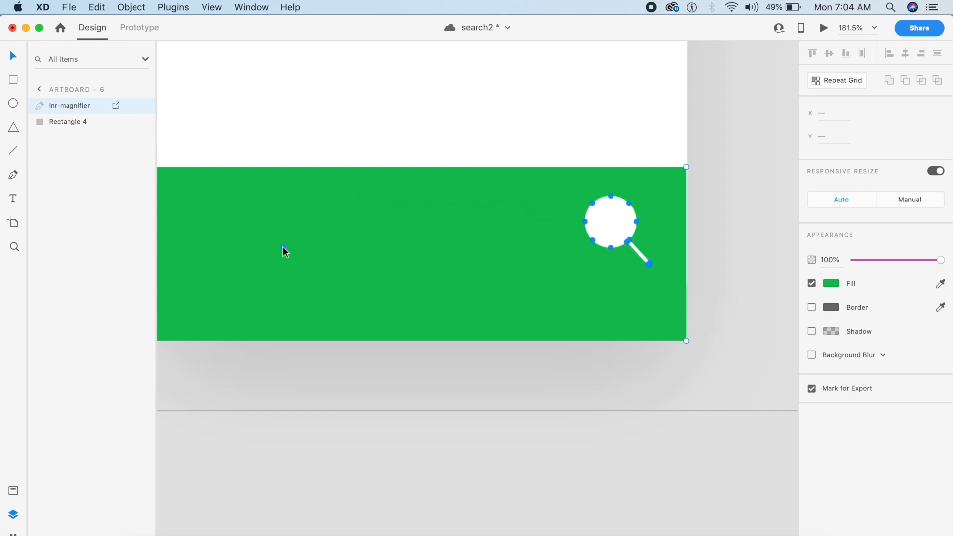
scroll(368, 382, left, 2)
click(369, 384)
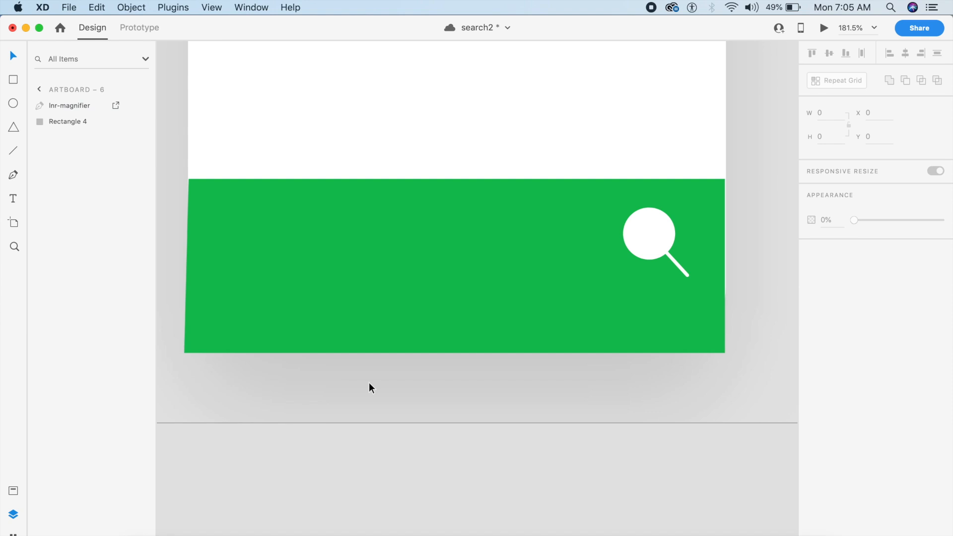
- Draw a horizontal straight line about 359 wide across the green band with the Pen tool, starting near X 307, Y 879
key(p)
click(225, 277)
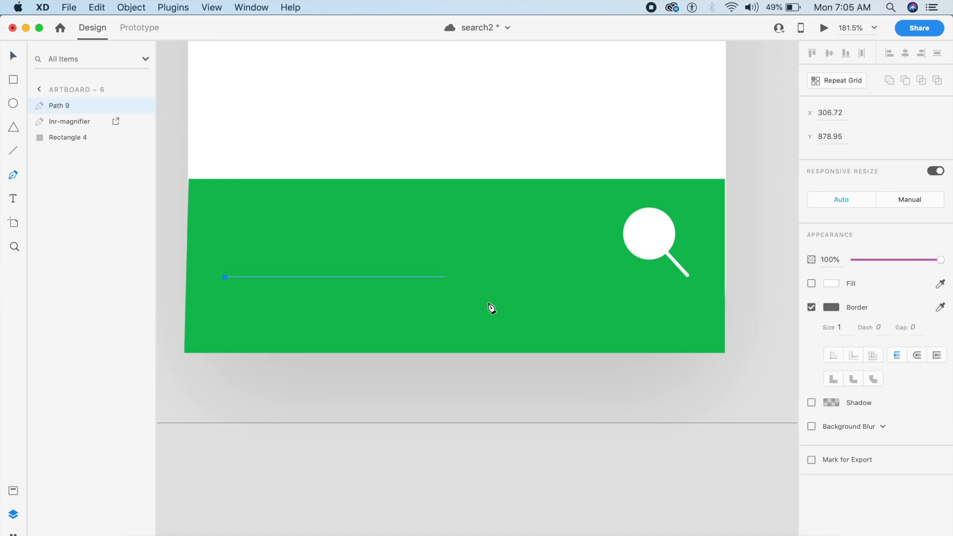
shift+click(657, 287)
key(Escape)
key(Escape)
- Change the horizontal line's border colour to white and adjust its border size
click(637, 277)
click(832, 307)
click(674, 234)
click(848, 328)
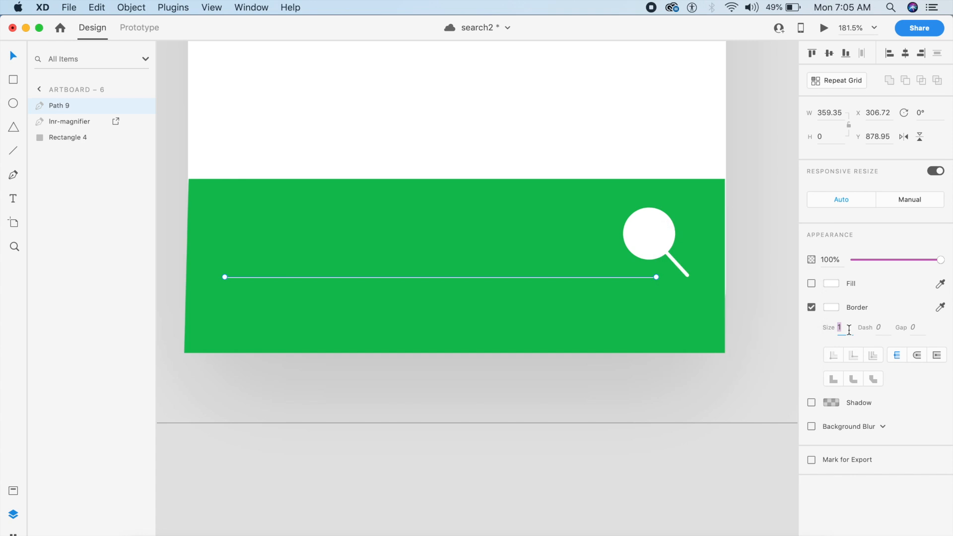
key(Return)
click(521, 428)
- Duplicate the white phone rectangle on Artboard – 6 and bring the copy forward above the green magnifier shape
scroll(528, 445, down, 5)
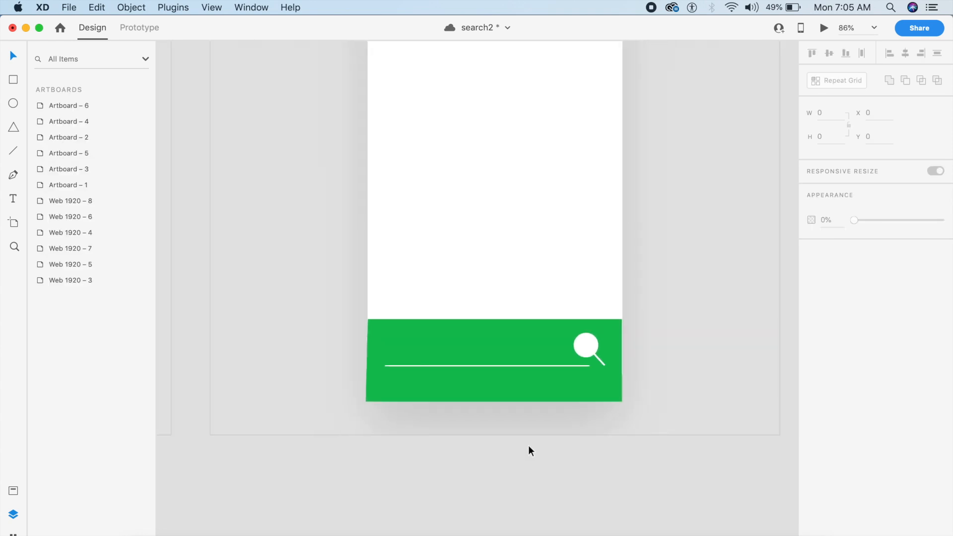
scroll(529, 446, left, 1)
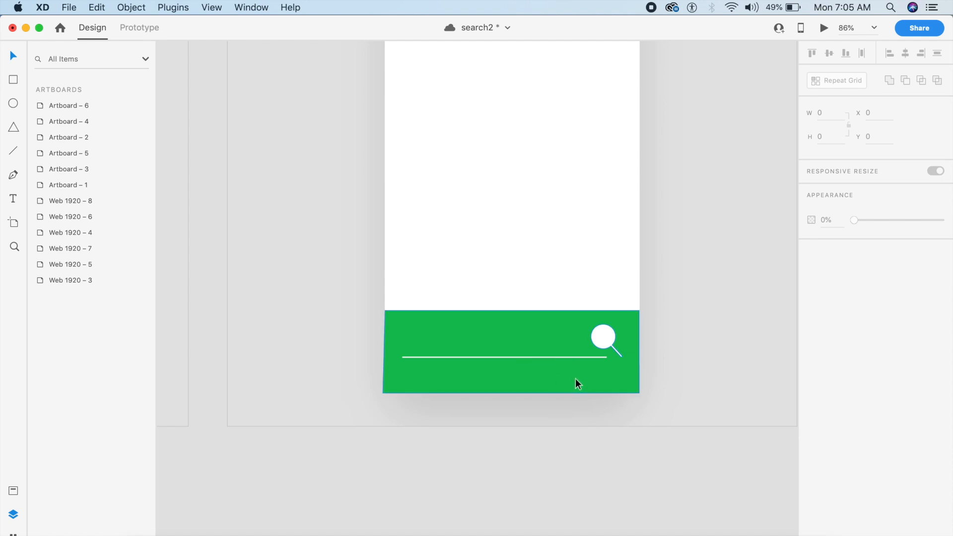
click(584, 344)
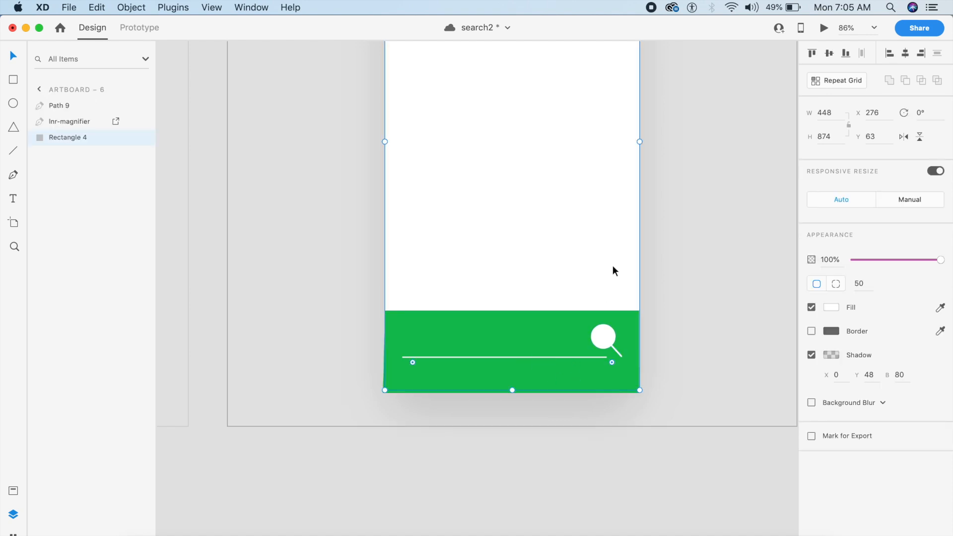
key(super+d)
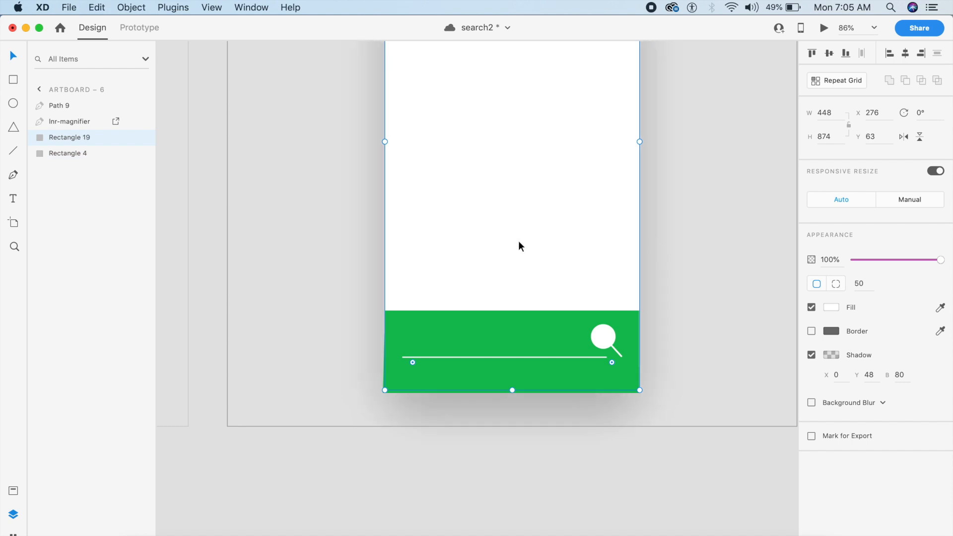
scroll(531, 222, up, 1)
scroll(512, 209, up, 5)
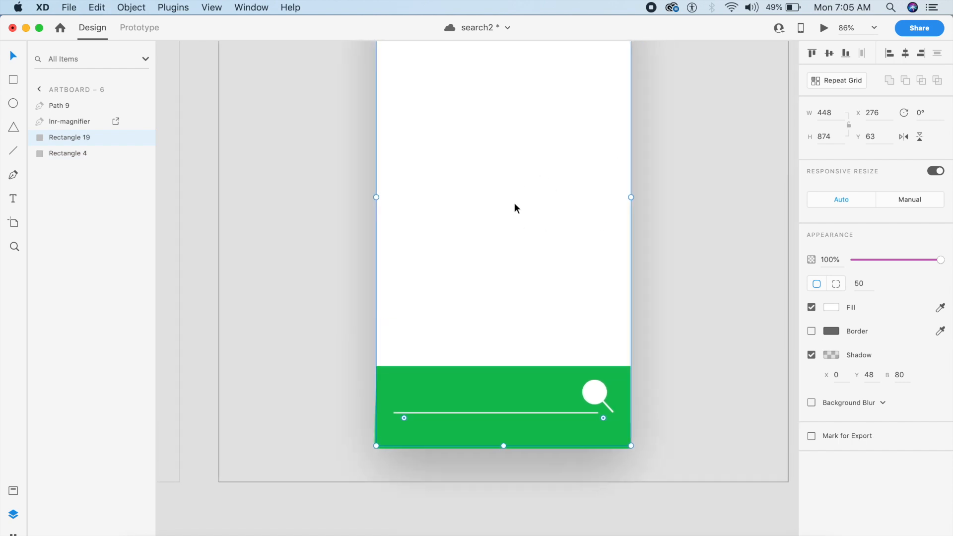
key(super+bracketright)
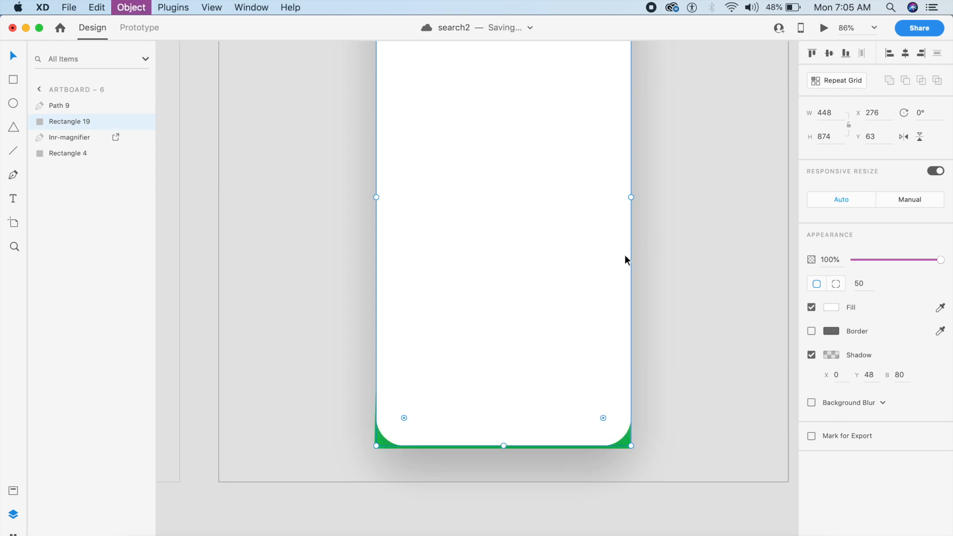
- Mask the green magnifier shape on Artboard – 6 with the duplicated phone rectangle so the band follows the rounded corners
shift+click(625, 443)
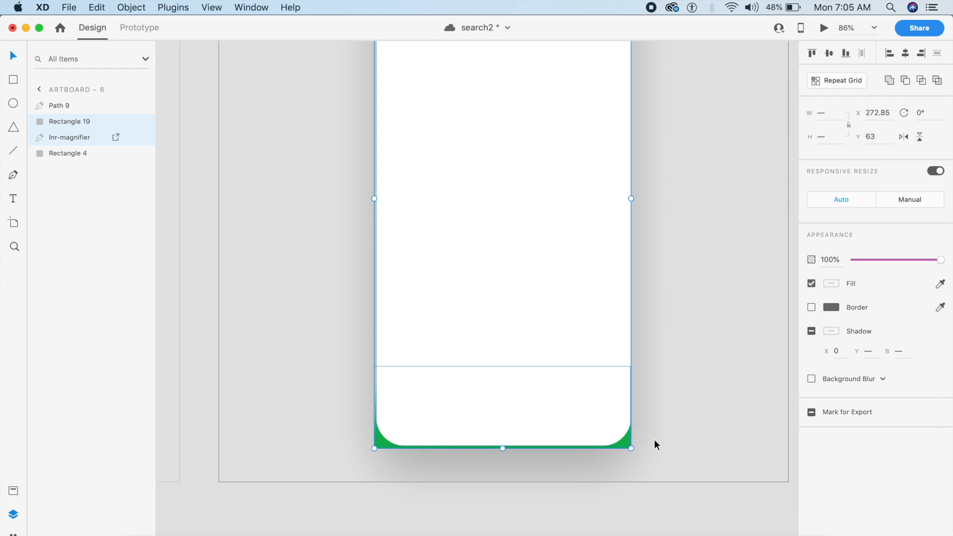
key(super+shift+m)
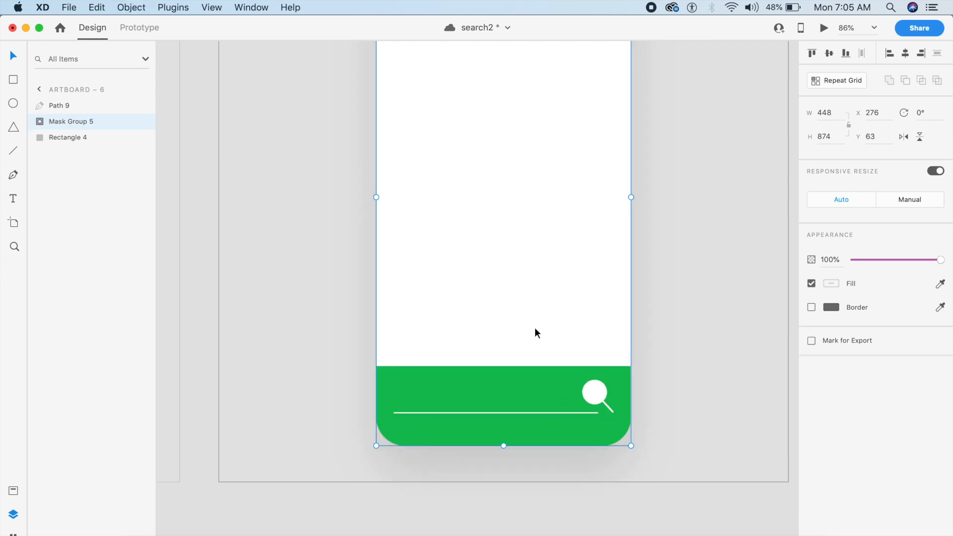
click(699, 393)
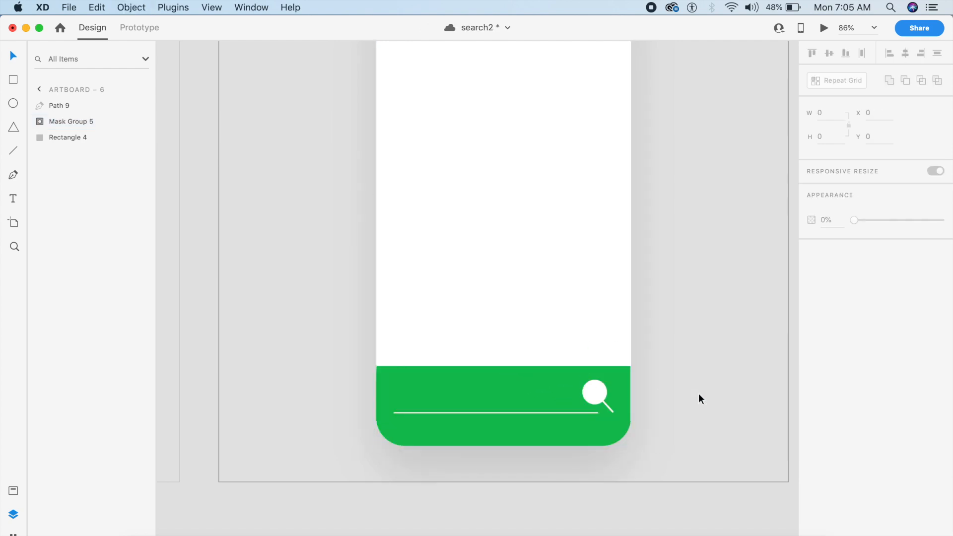
click(531, 389)
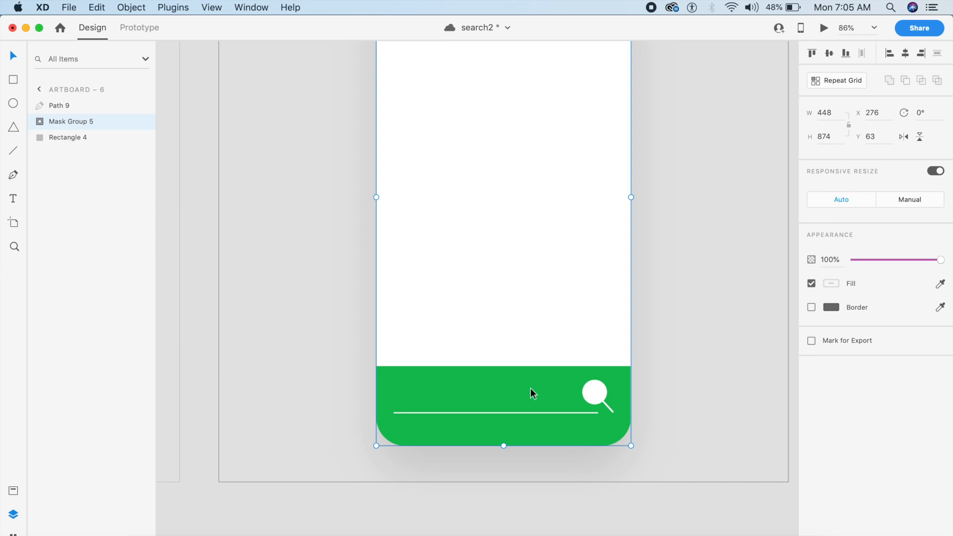
- Duplicate the white phone rectangle on Artboard – 5 and bring the copy to the front
scroll(212, 155, left, 8)
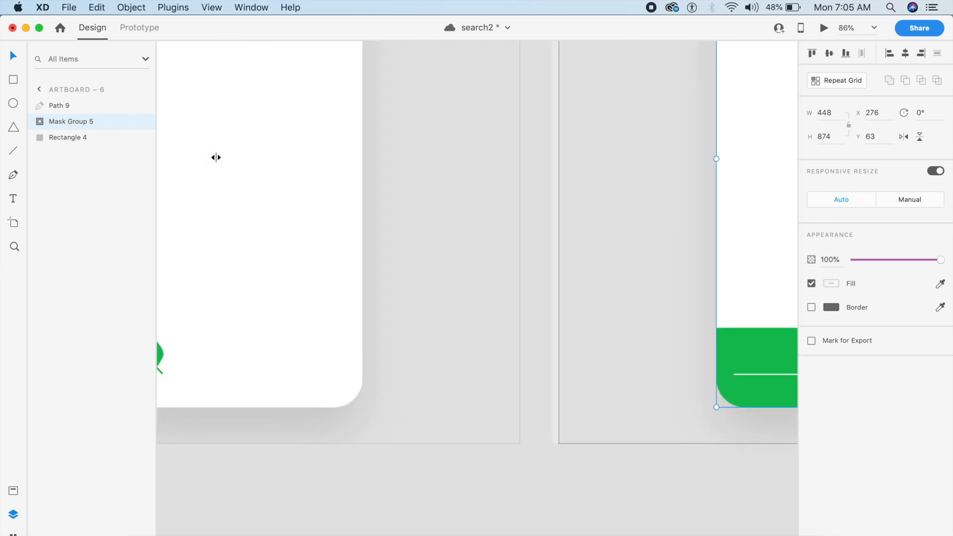
scroll(216, 157, left, 3)
click(340, 191)
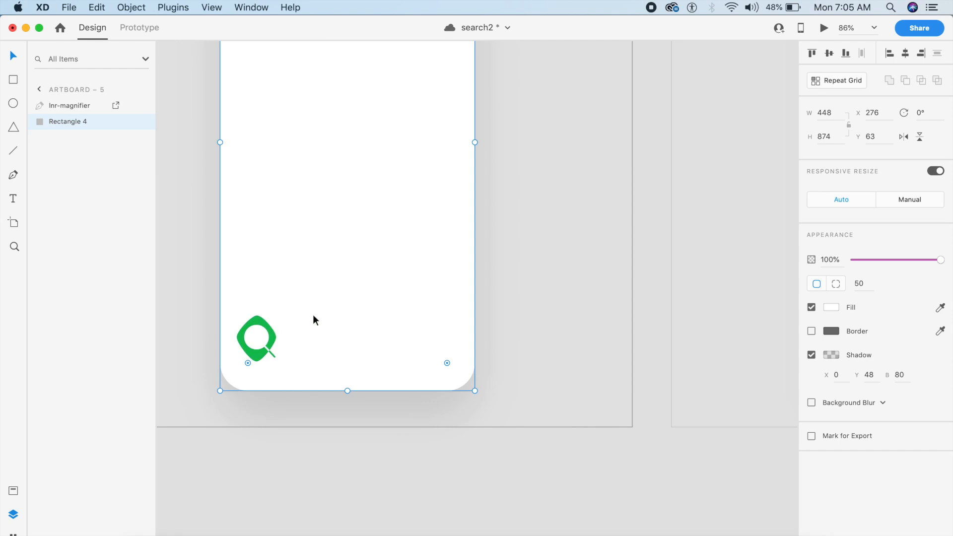
key(super+d)
key(shift+super+bracketright)
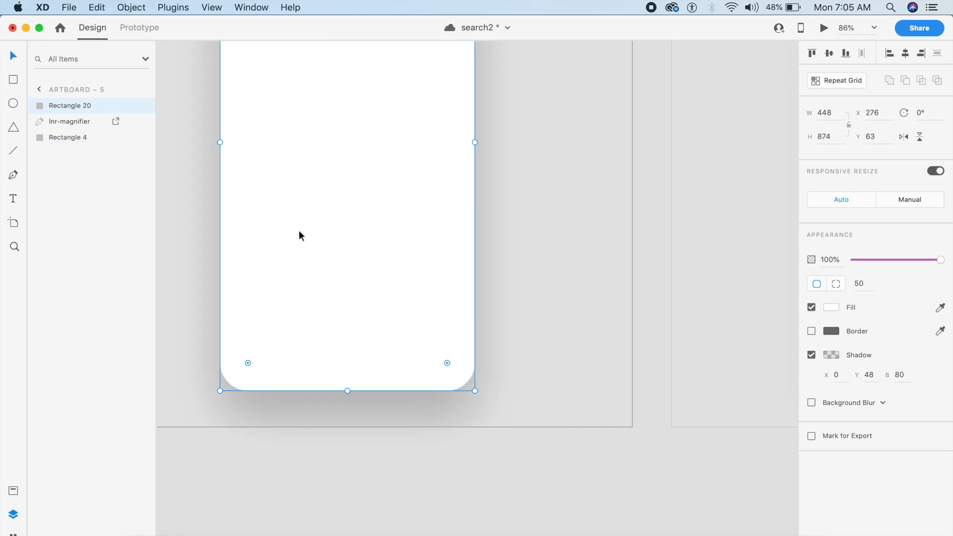
- Mask the magnifier icon on Artboard – 5 with the duplicated phone rectangle and save the document
shift+click(91, 123)
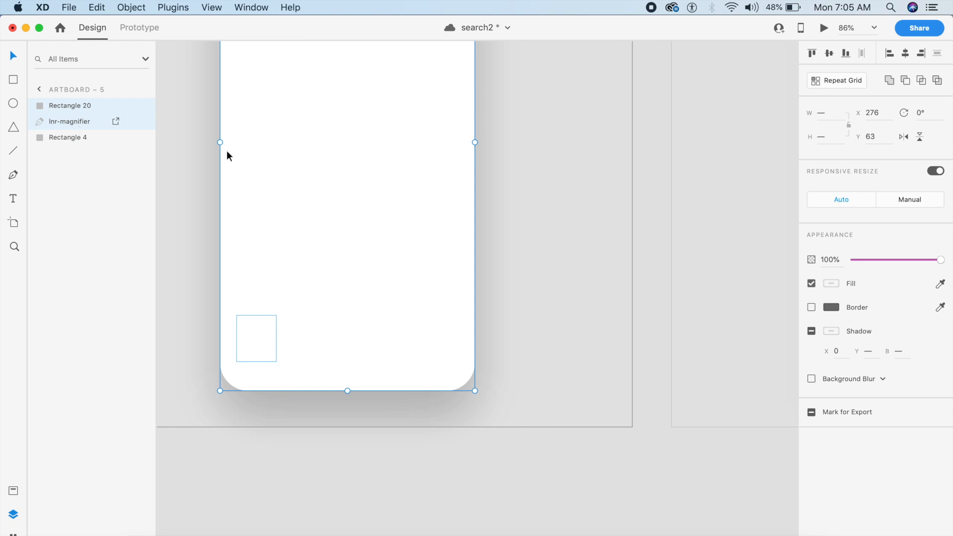
key(super+s)
key(shift+super+m)
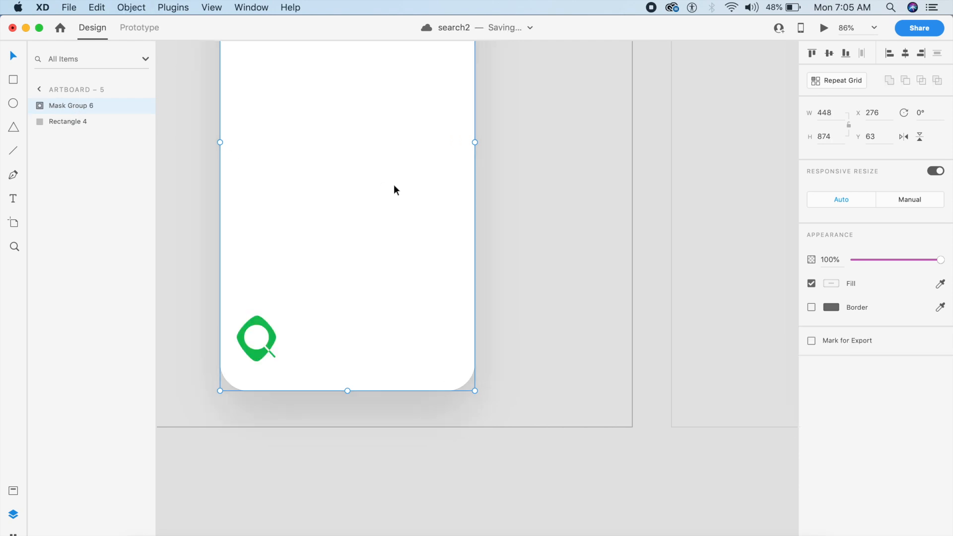
- Rename the mask group on Artboard – 5 to Mask Group 5 so it matches the mask group on Artboard – 6
scroll(393, 188, right, 10)
click(554, 193)
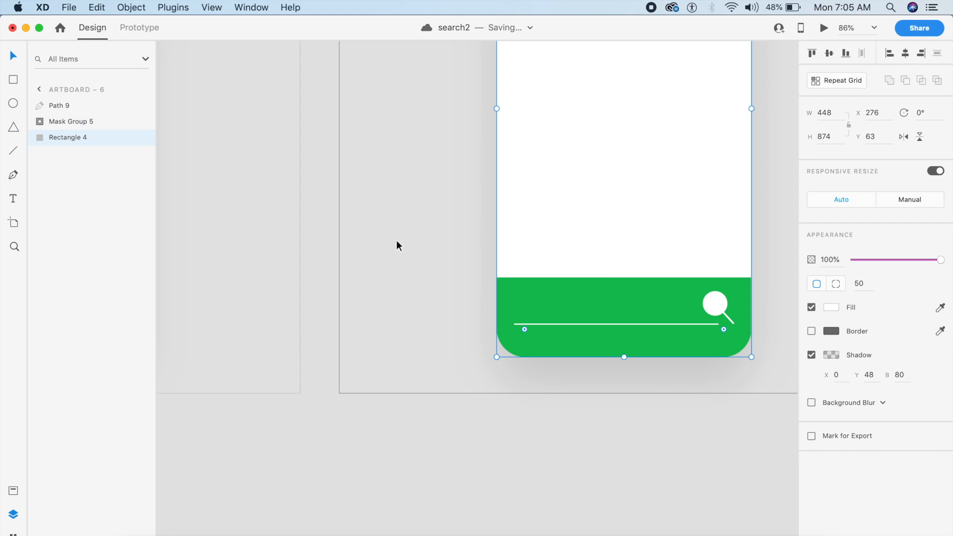
click(570, 332)
scroll(571, 332, left, 10)
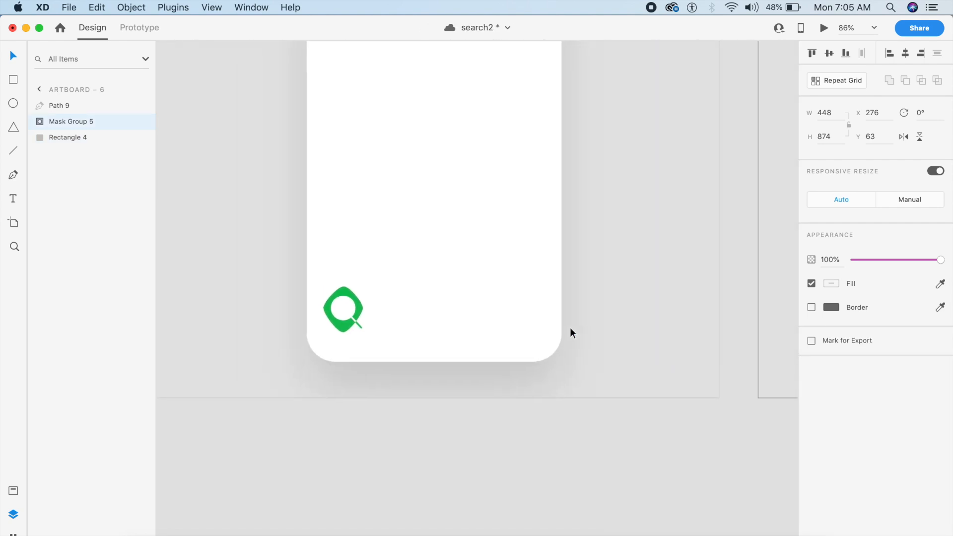
click(385, 308)
double_click(94, 106)
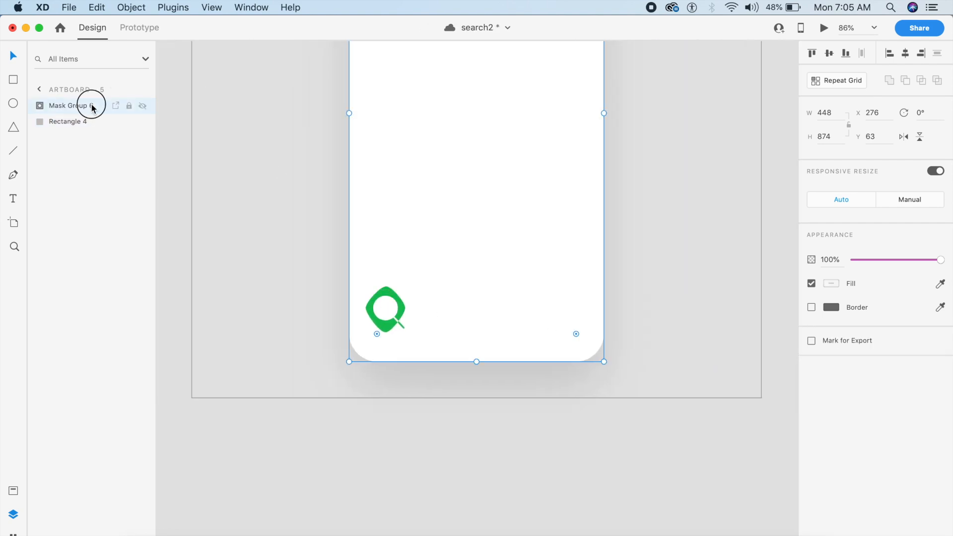
click(95, 106)
key(BackSpace)
text(5)
key(Return)
click(646, 212)
- In Prototype mode, link the green magnifier shape inside Artboard – 5's mask group to Artboard – 6 with a tap-triggered Auto-Animate
scroll(645, 270, down, 5)
scroll(646, 270, right, 2)
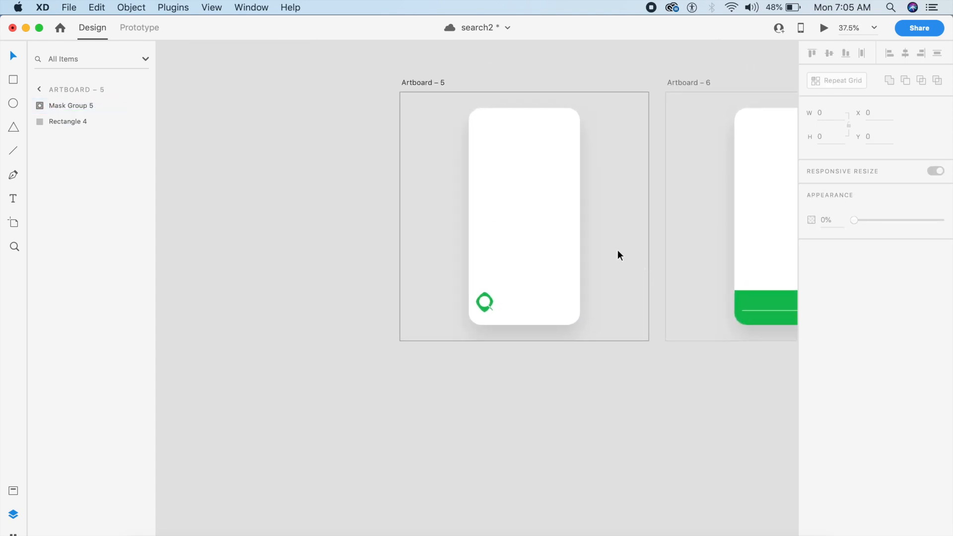
click(137, 31)
scroll(385, 182, right, 3)
scroll(386, 182, down, 2)
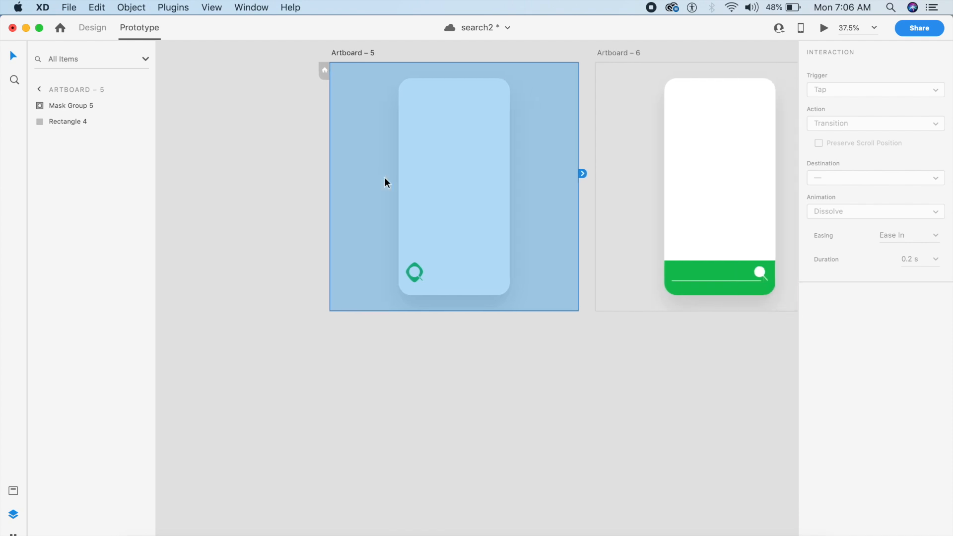
double_click(386, 257)
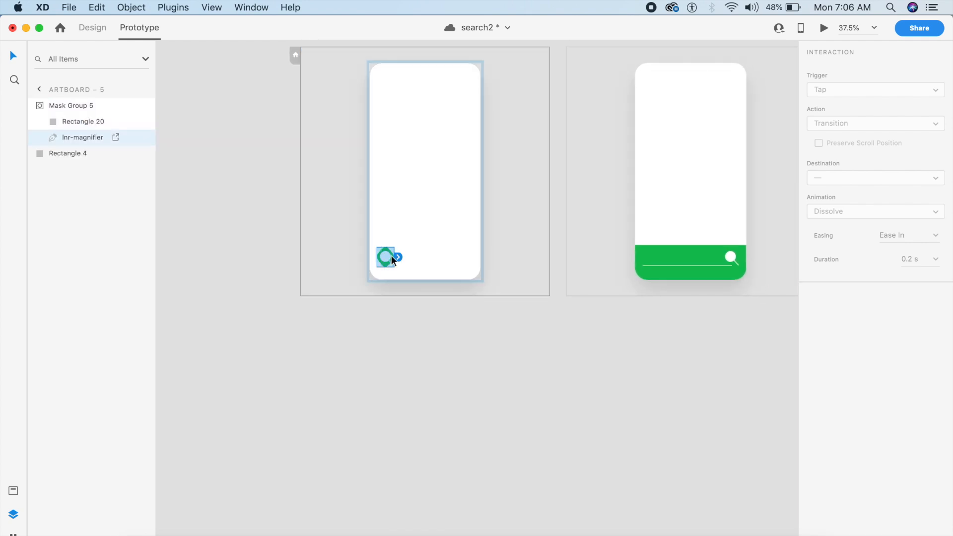
drag(399, 258, 683, 237)
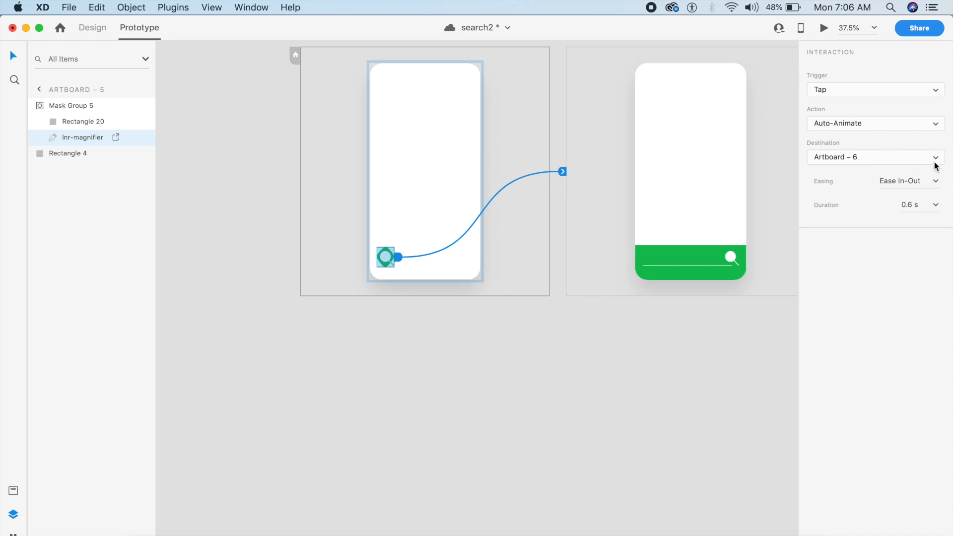
- Set the magnifier interaction's easing to Ease Out and its duration to 0.4 s
click(936, 182)
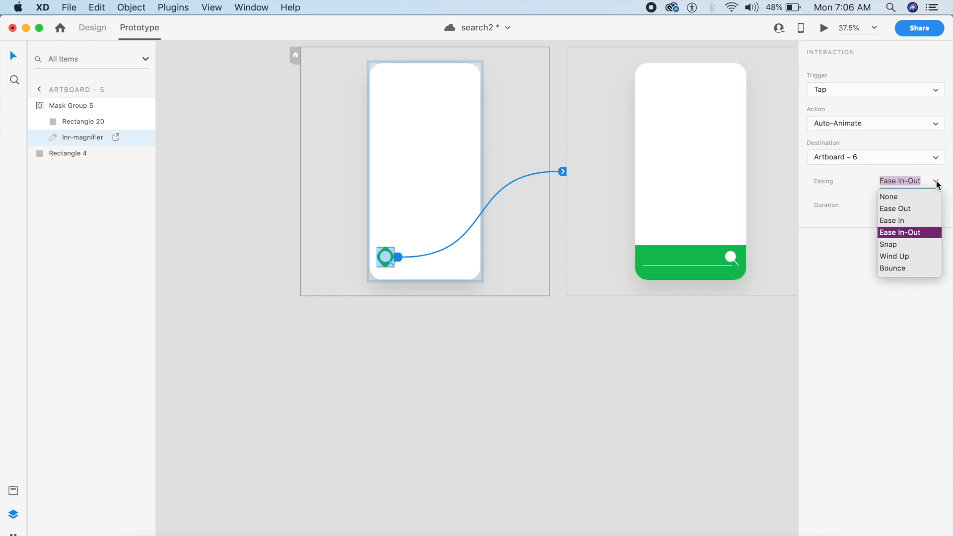
click(908, 209)
click(935, 207)
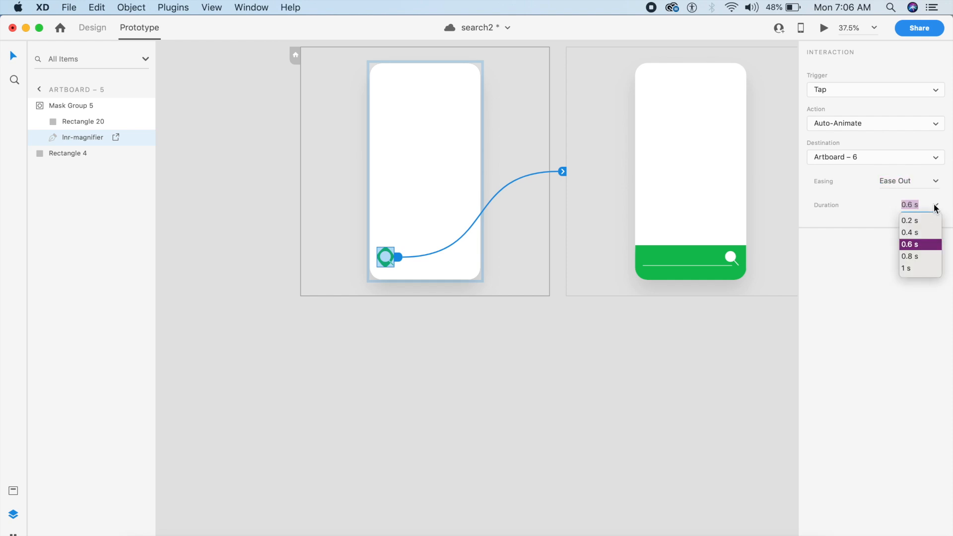
click(923, 232)
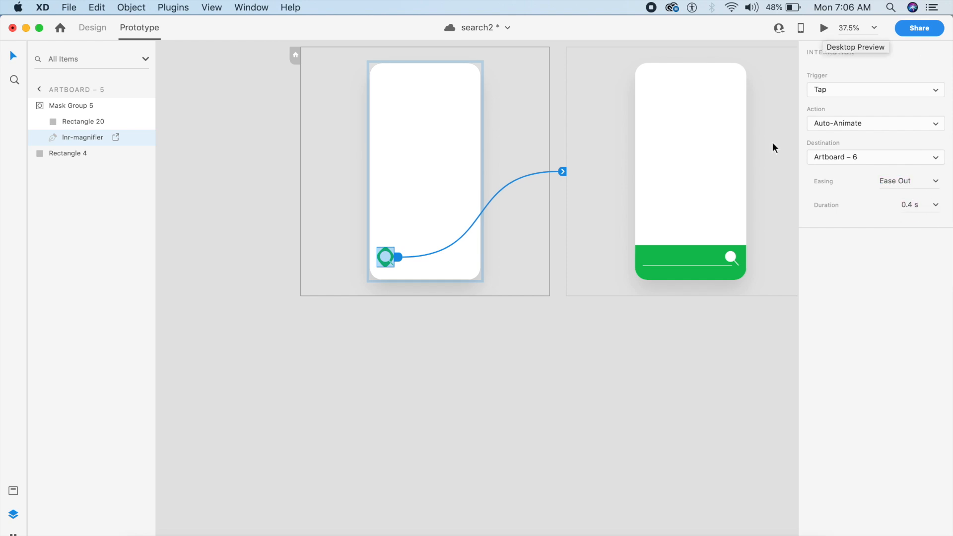
- Link the green search bar shape inside Artboard – 6's mask group back to Artboard – 5 with a tap-triggered Auto-Animate
click(744, 263)
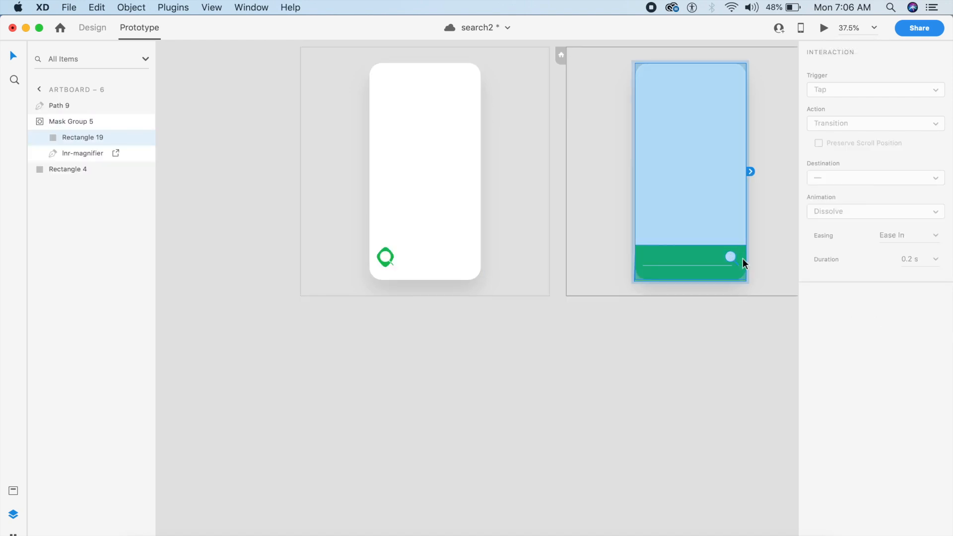
click(743, 263)
drag(751, 264, 506, 244)
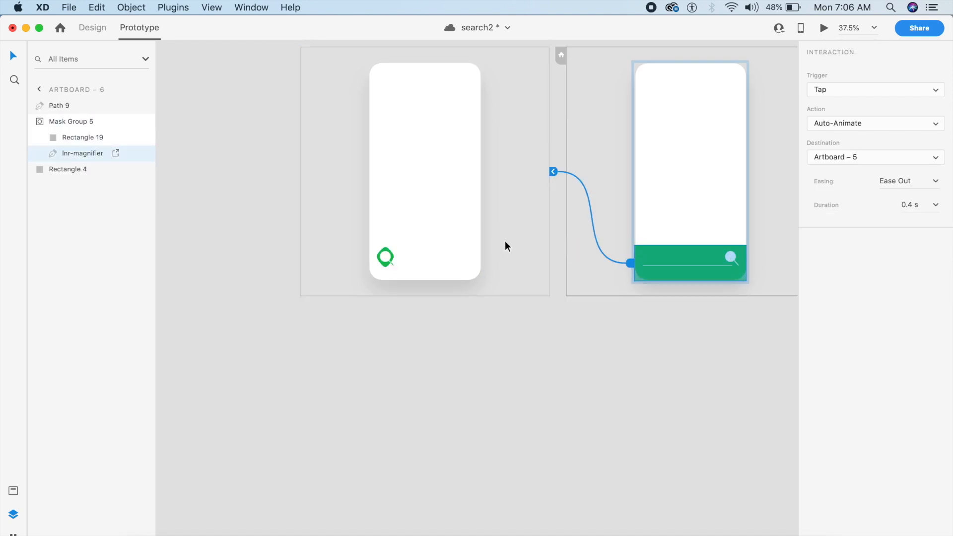
click(507, 245)
- Preview the prototype and repeatedly test opening and closing the search bar through the magnifier icon
click(824, 28)
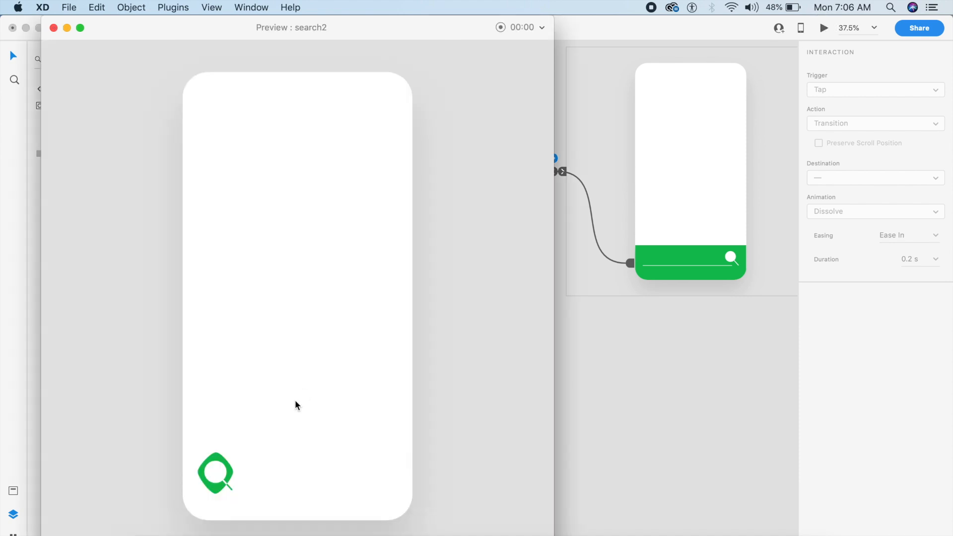
click(216, 492)
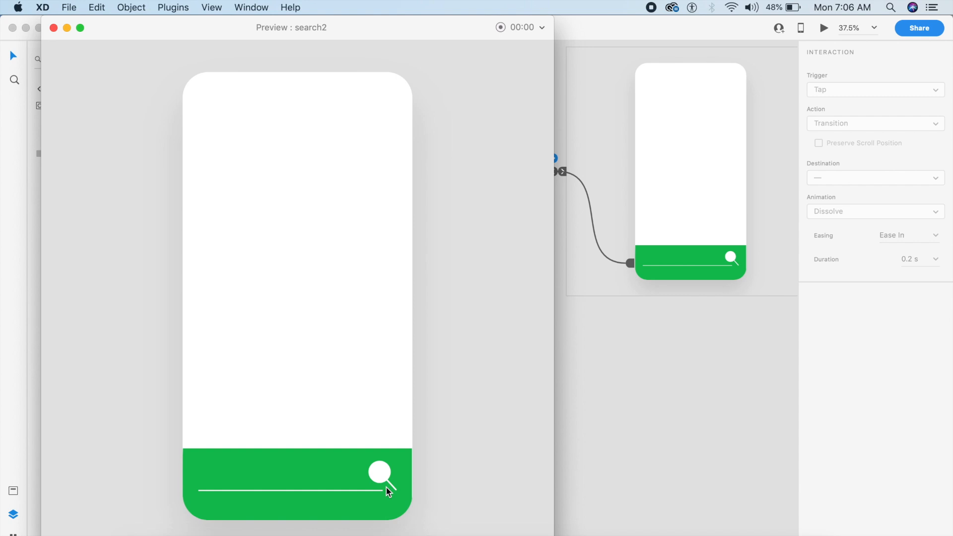
click(387, 490)
click(222, 484)
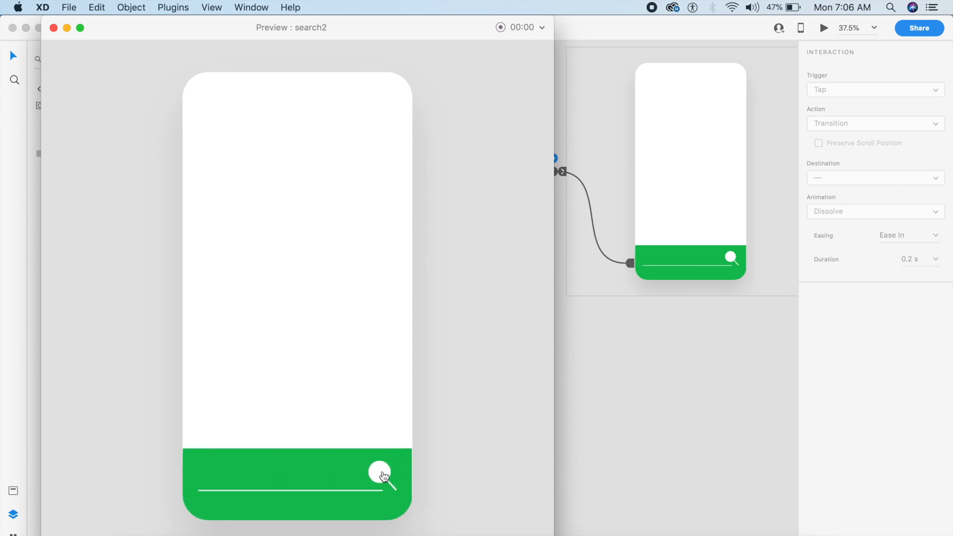
click(385, 476)
click(221, 485)
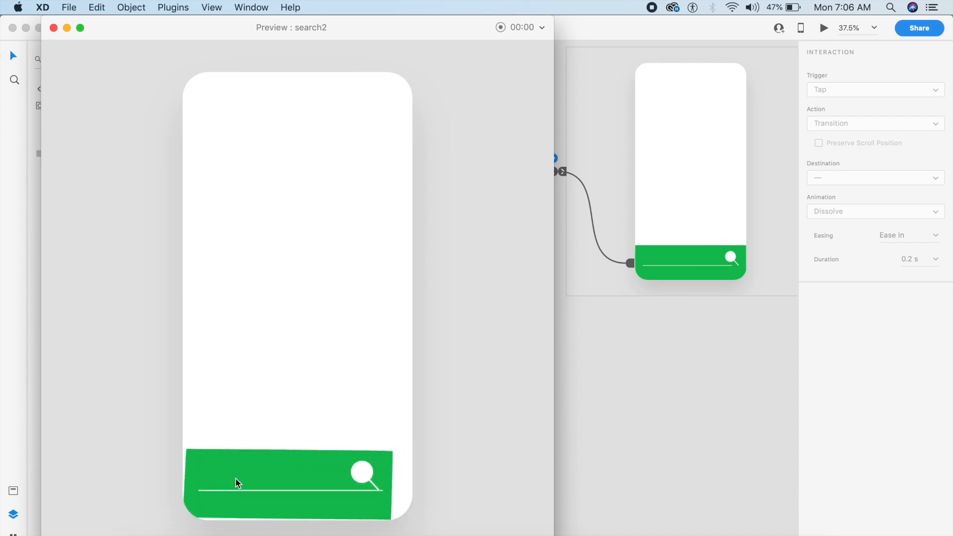
click(385, 474)
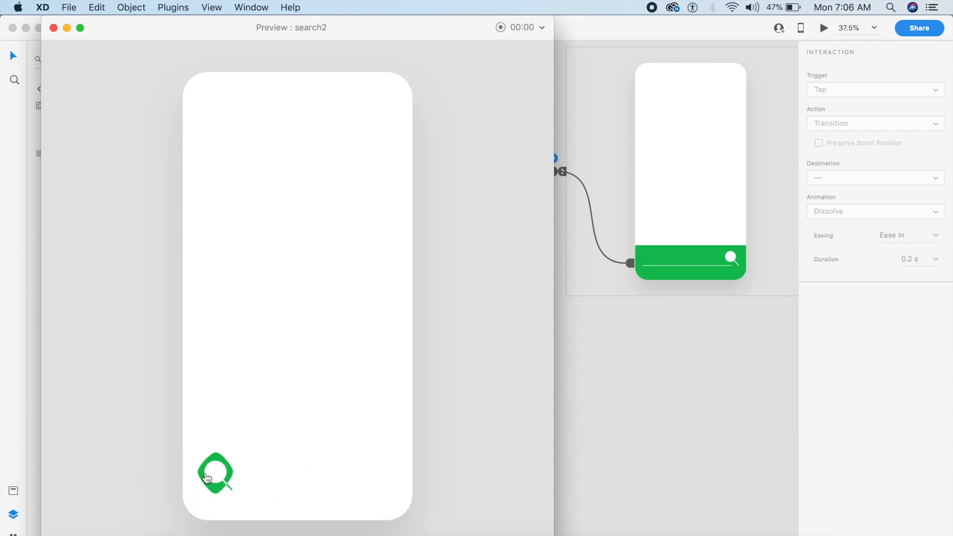
click(207, 478)
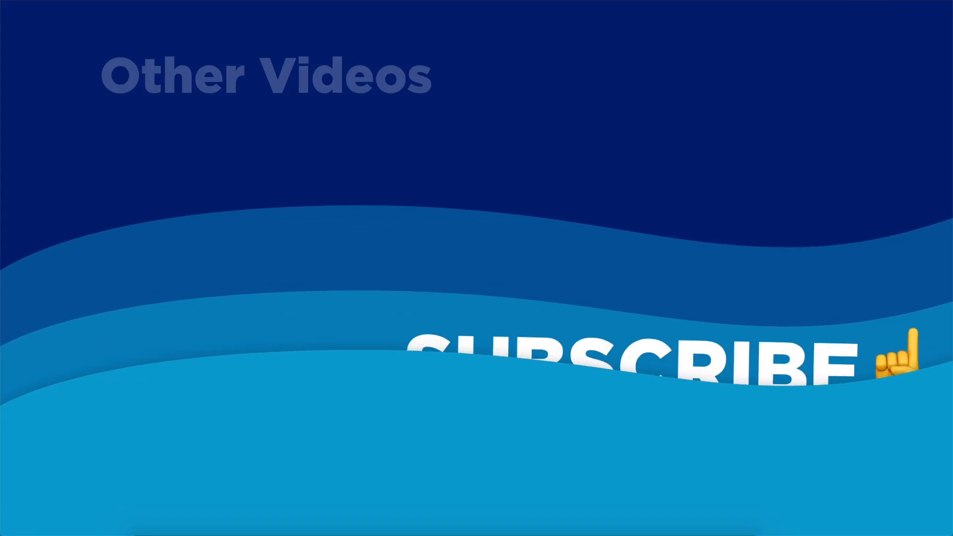